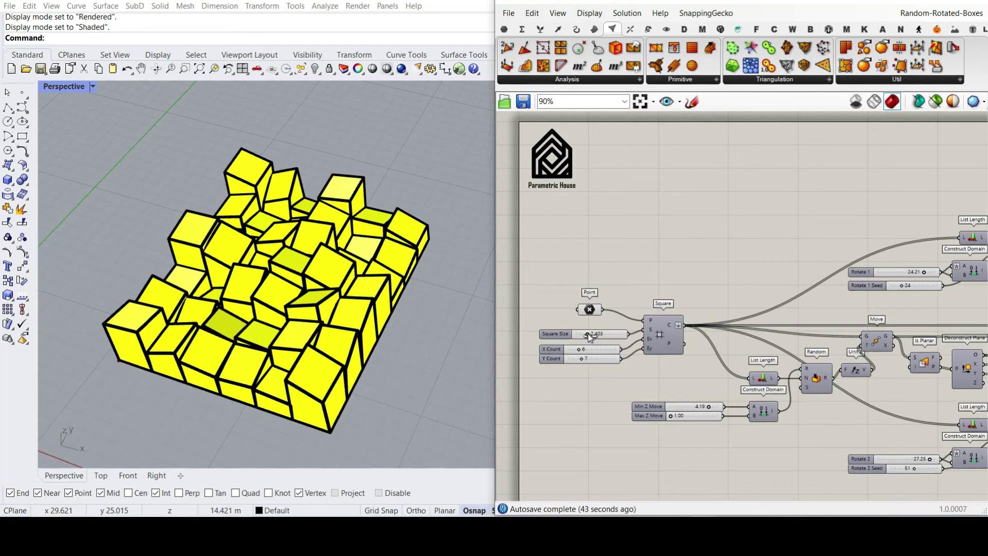
Step: Set the Square Size slider to 2.698 and adjust the grid's X and Y cell counts
scroll(584, 343, "up", 5)
mouse_move(340, 357)
right_mouse_down()
mouse_move(277, 305)
mouse_move(332, 349)
right_mouse_up()
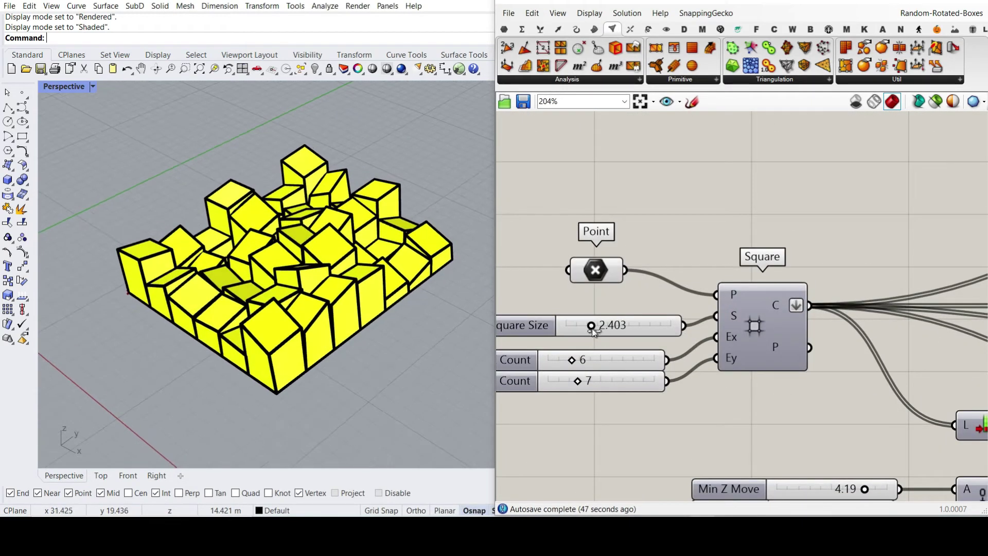
left_click_drag(591, 329, 595, 327)
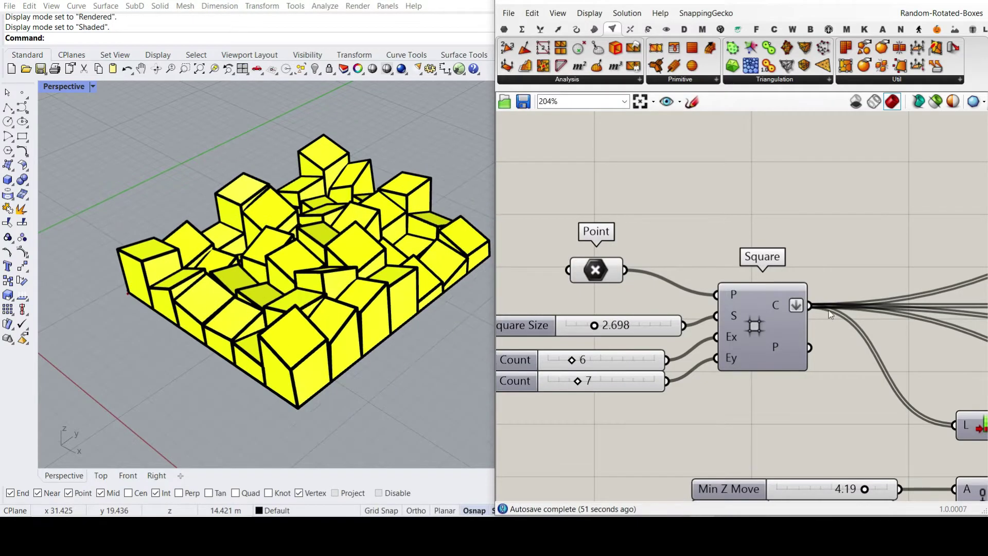
scroll(309, 329, "down", 3)
right_click_drag(308, 329, 378, 329)
left_click_drag(574, 363, 602, 359)
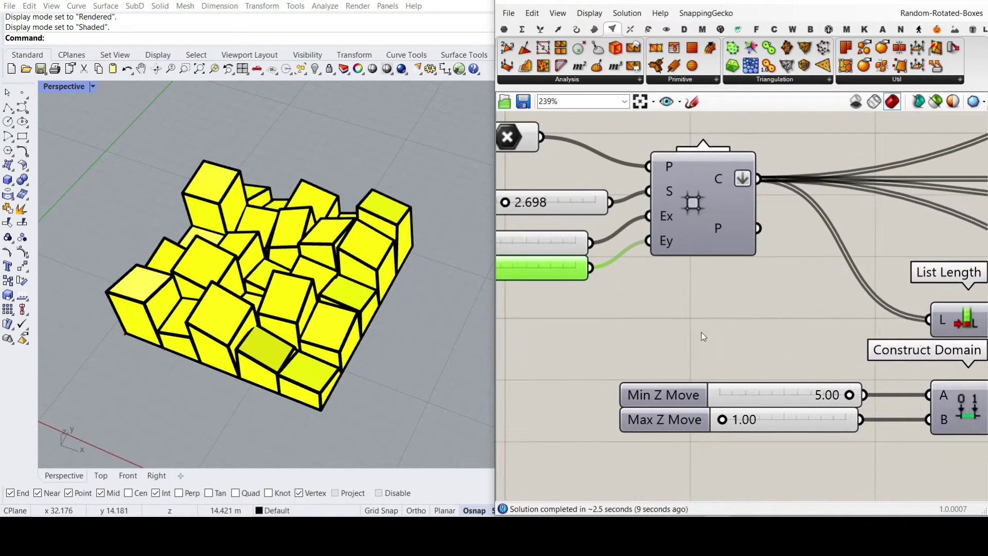
Step: Set the Min Z Move slider to 4.13
scroll(823, 366, "up", 3)
left_click_drag(823, 366, 779, 371)
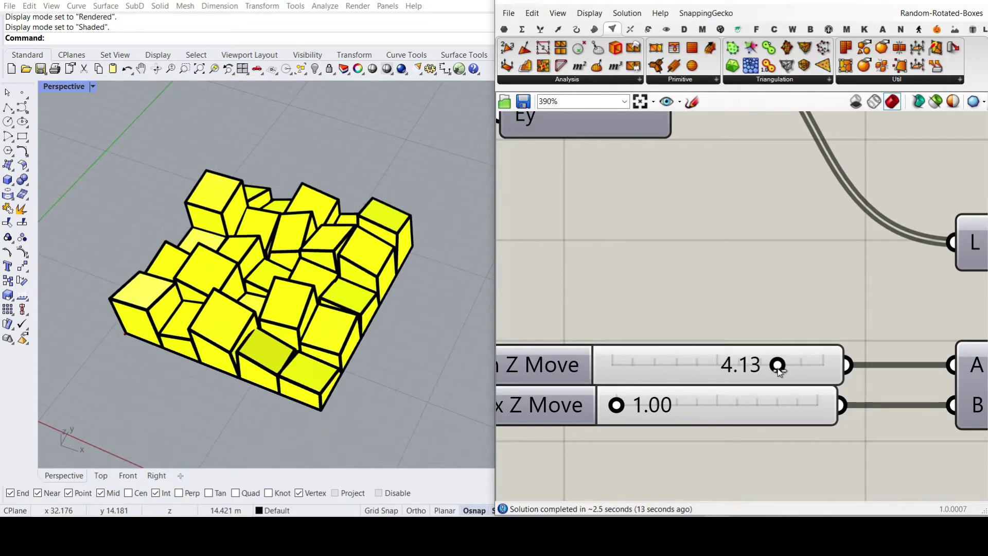
right_click_drag(258, 312, 277, 301)
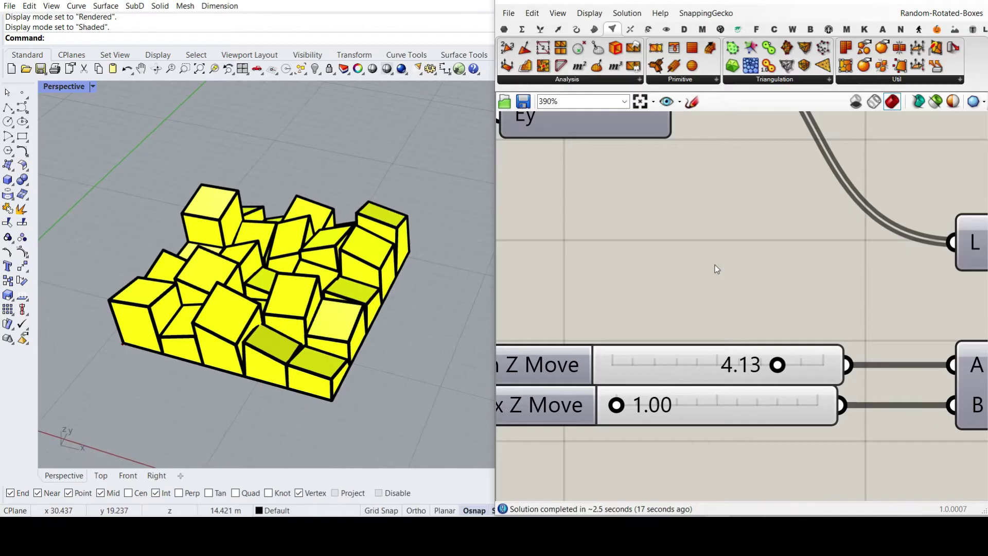
Step: Set the Rotate 1 slider to 15.63 and the Rotate 1 Seed to 55
scroll(599, 267, "down", 5)
right_click_drag(804, 286, 683, 300)
scroll(679, 301, "down", 5)
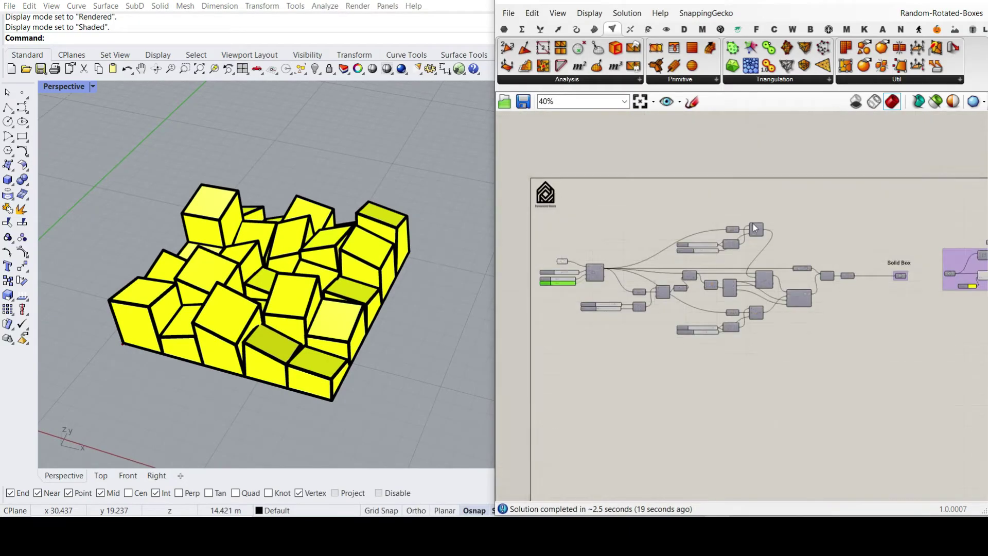
scroll(741, 227, "up", 3)
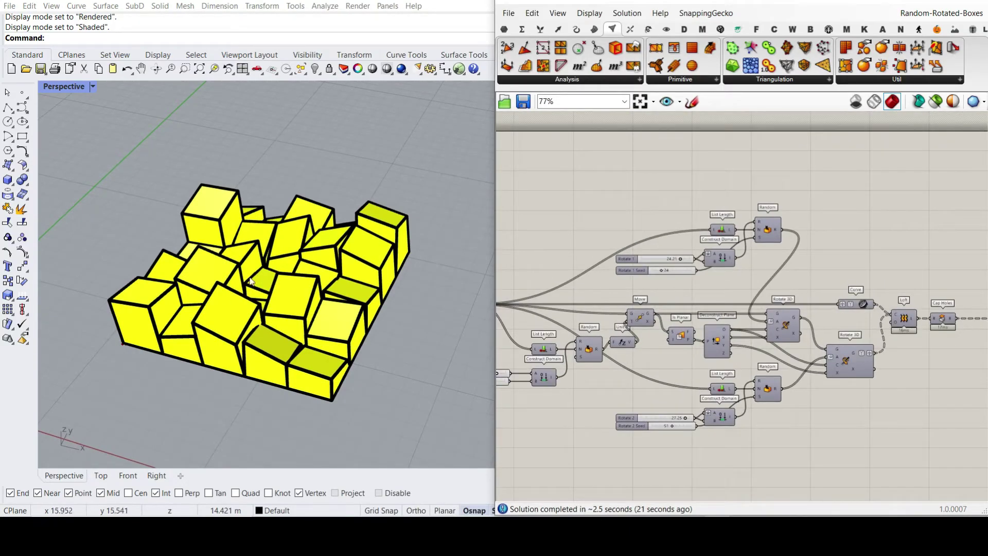
scroll(721, 355, "up", 4)
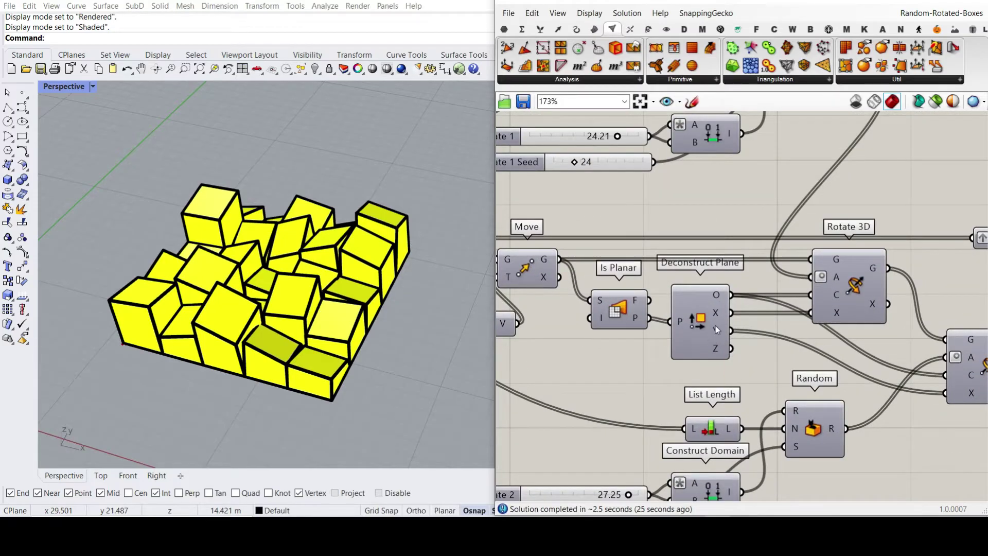
right_click_drag(546, 253, 608, 366)
scroll(636, 255, "up", 1)
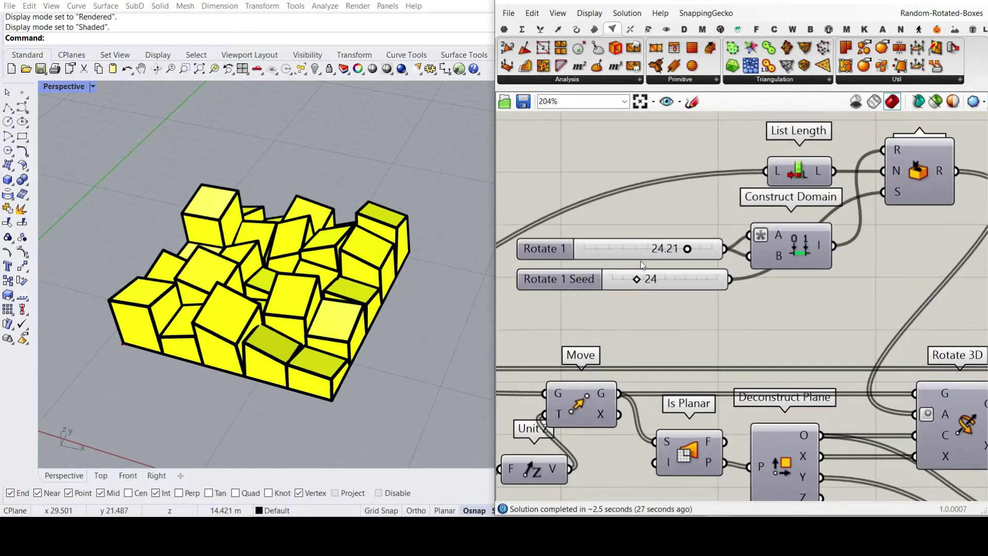
left_click_drag(688, 251, 649, 252)
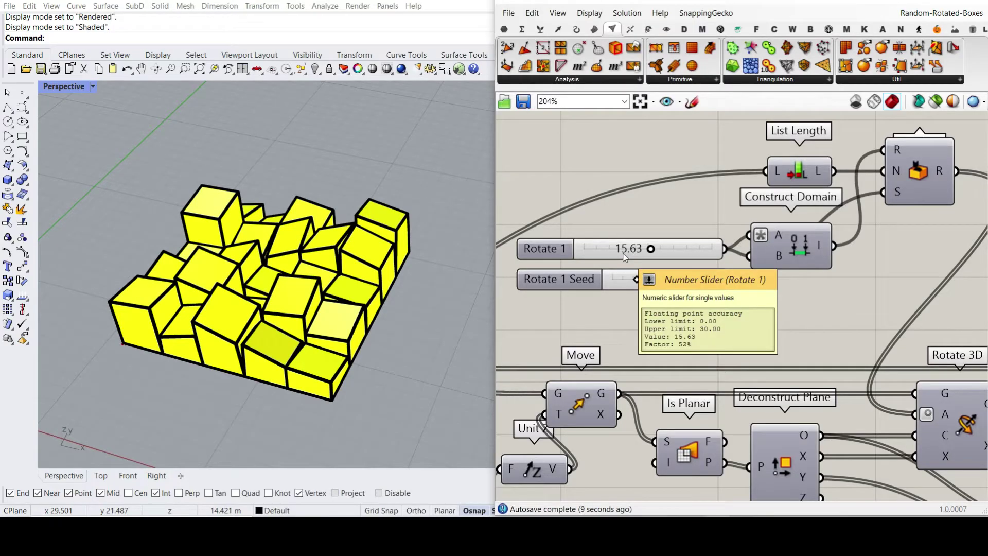
left_click_drag(648, 279, 687, 281)
scroll(747, 273, "down", 4)
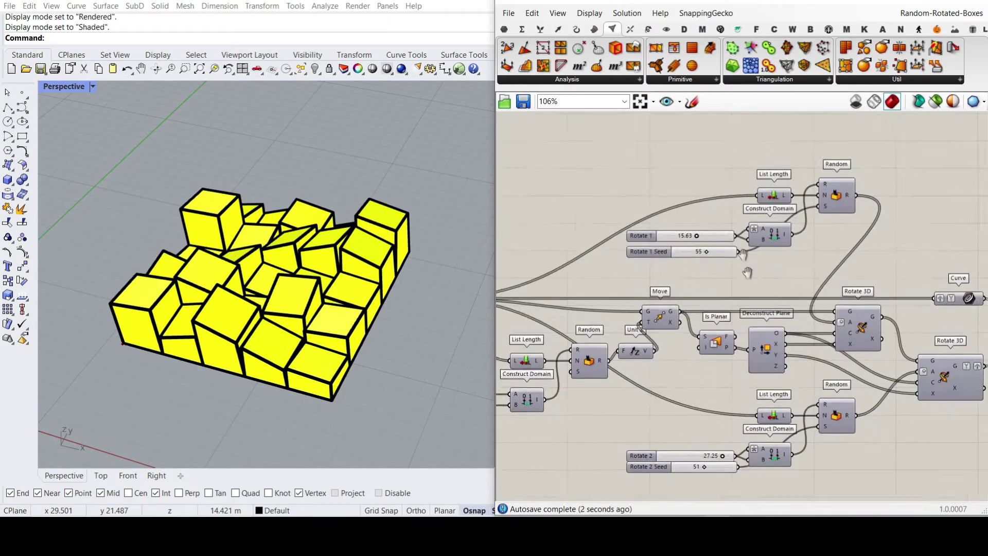
Step: Set the Rotate 2 slider to 22.06 and the Rotate 2 Seed to 76
scroll(674, 409, "up", 4)
left_click_drag(724, 354, 641, 355)
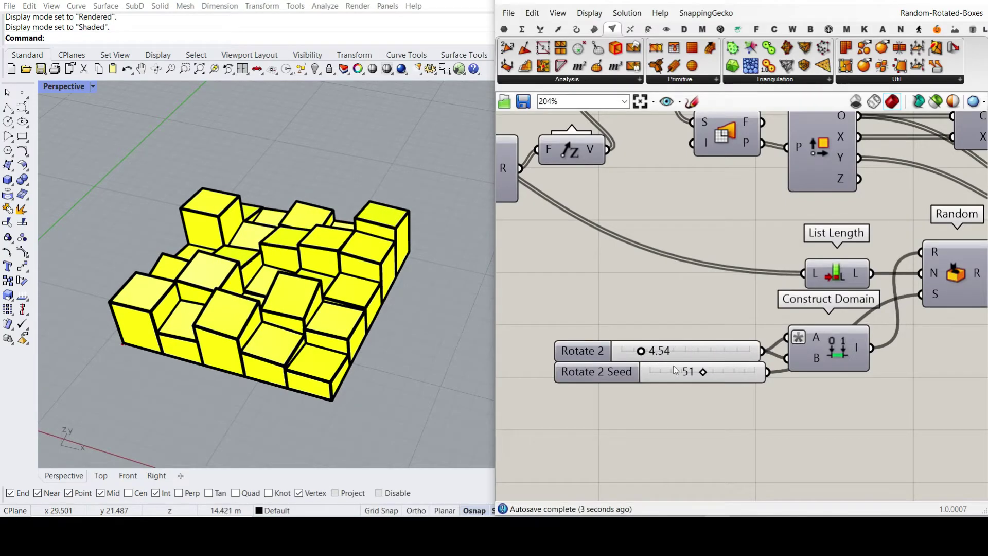
left_click(705, 380)
left_click_drag(702, 372, 729, 372)
left_click_drag(643, 353, 717, 353)
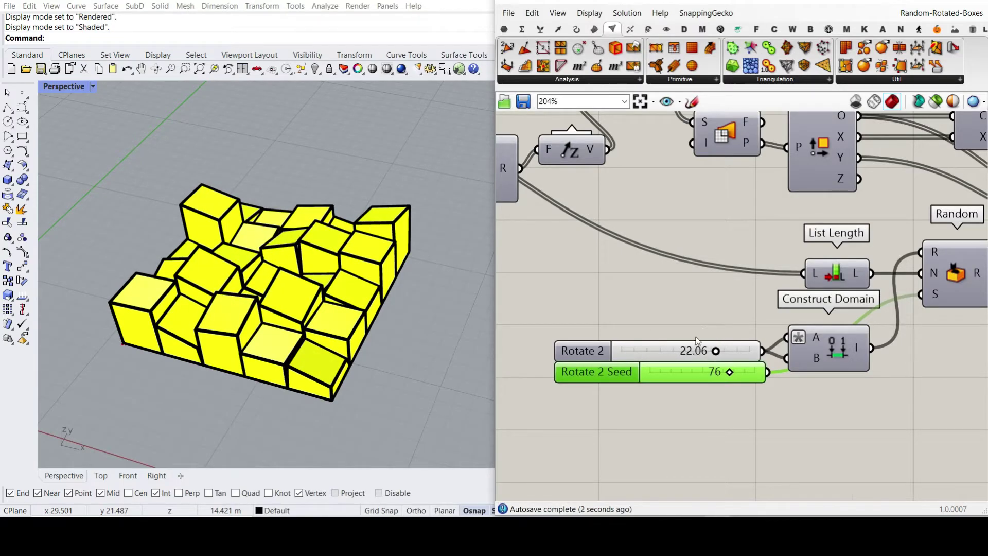
scroll(696, 341, "down", 5)
mouse_move(346, 332)
right_mouse_down()
mouse_move(342, 309)
mouse_move(336, 337)
right_mouse_up()
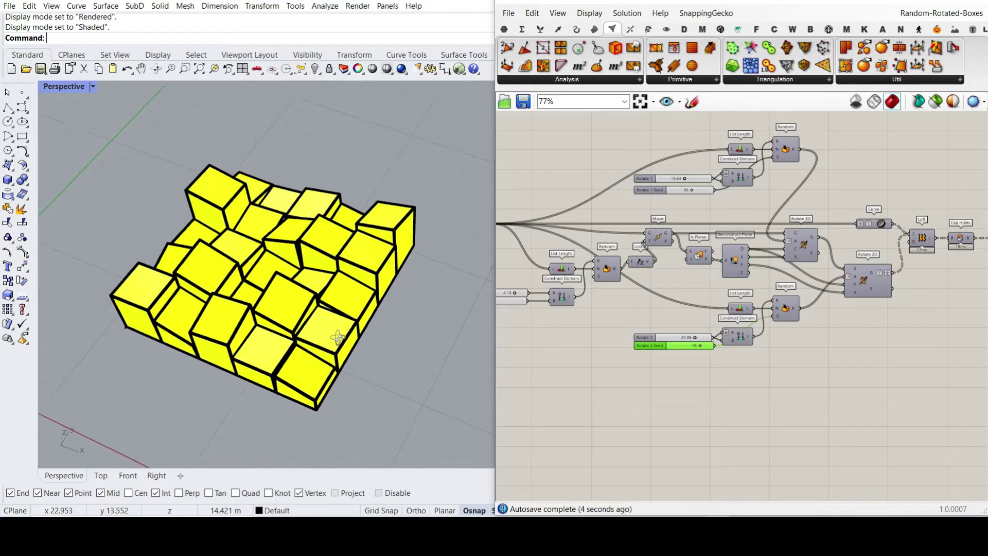
Step: Toggle the preview of the solid box output at the end of the definition
right_click_drag(941, 263, 782, 262)
scroll(846, 260, "up", 3)
right_click(773, 229)
left_click(805, 250)
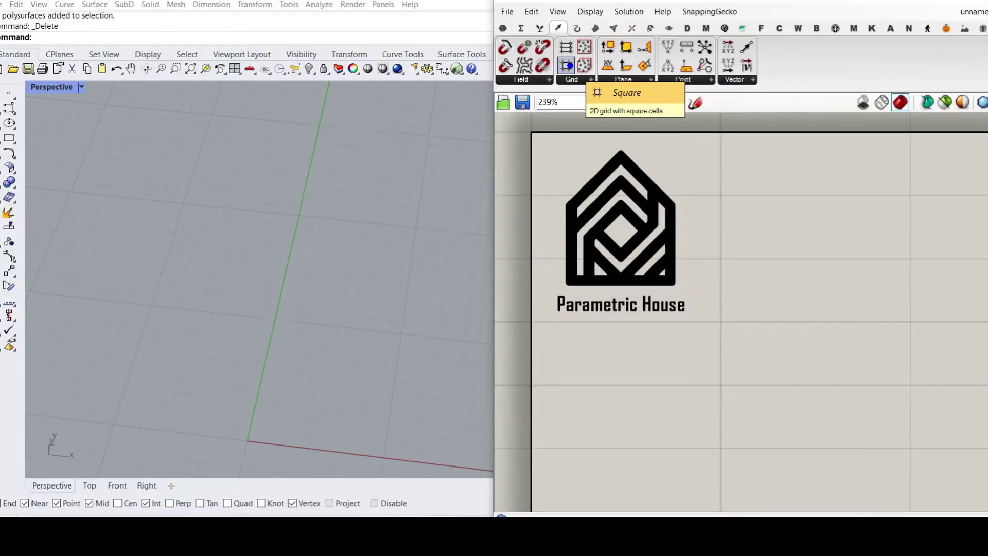
Step: Place a Square grid component on the empty canvas and show full names for component inputs and outputs
left_click(566, 65)
left_click(837, 389)
right_click_drag(840, 412, 652, 317)
left_click_drag(663, 296, 799, 302)
left_click(589, 15)
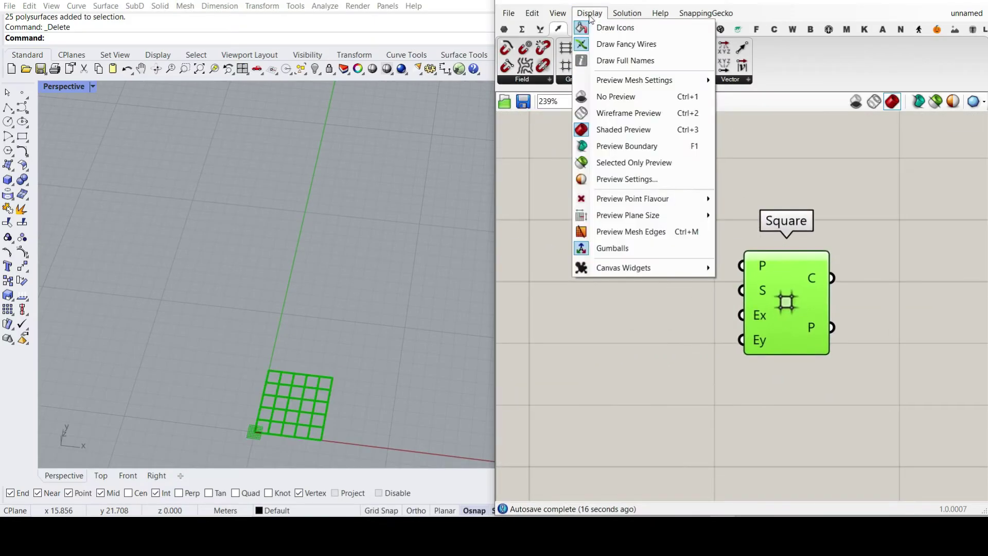
left_click(605, 64)
left_click(724, 238)
Step: Reposition the Square component and connect a new Point parameter to its Plane input
right_click_drag(254, 392, 248, 205, "shift")
scroll(251, 203, "up", 4)
right_click_drag(266, 249, 214, 249, "shift")
scroll(216, 244, "up", 4)
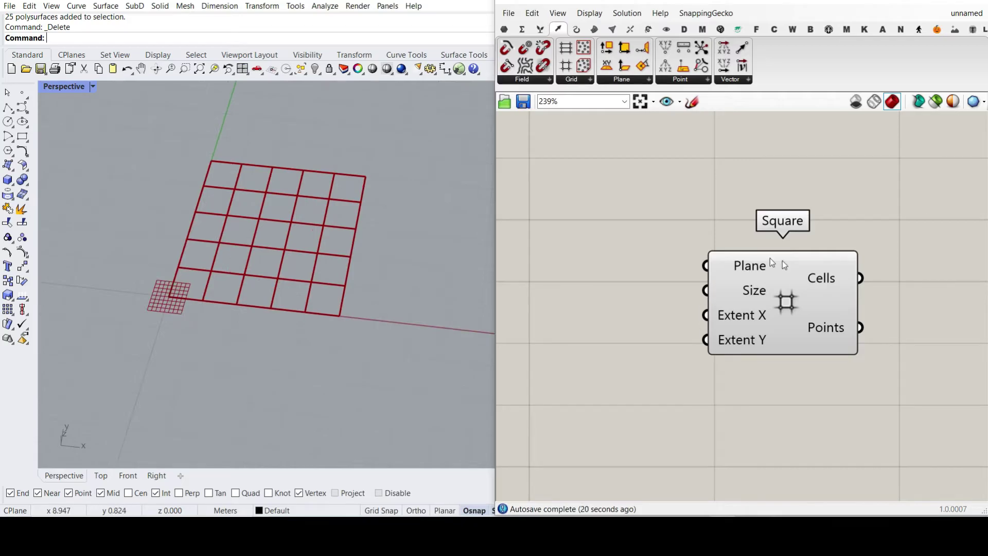
right_click_drag(632, 236, 710, 290)
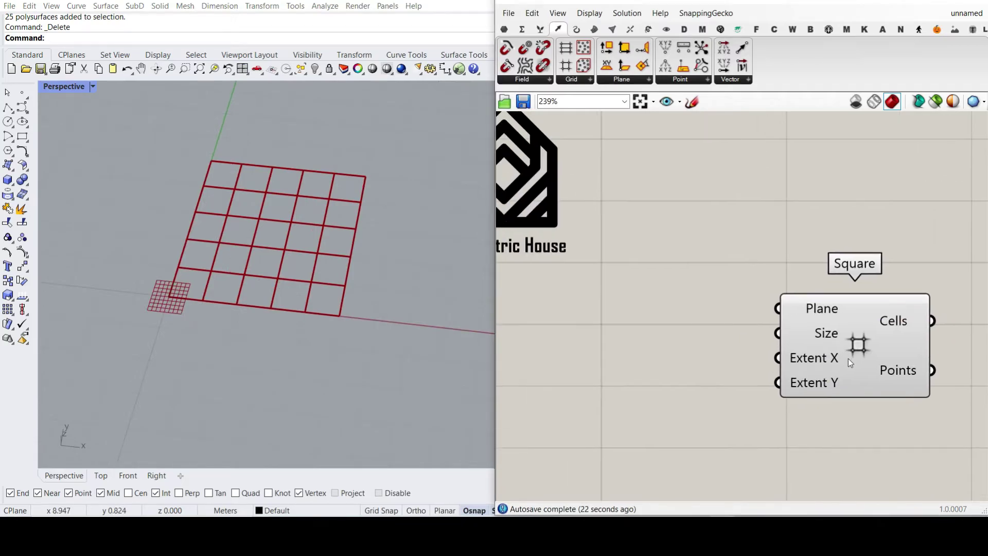
right_click_drag(849, 358, 900, 315)
left_click_drag(928, 286, 884, 324)
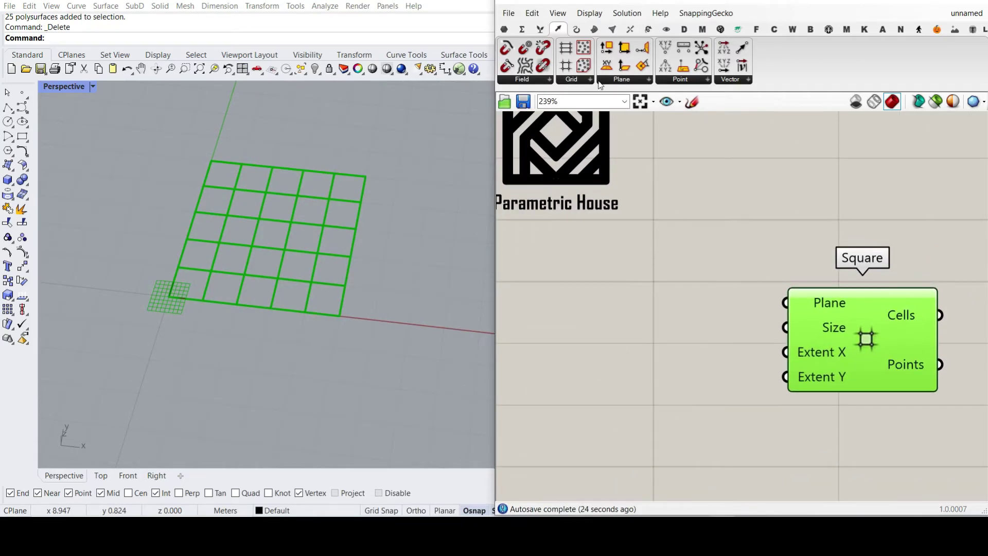
left_click(504, 29)
left_click_drag(507, 64, 785, 303)
Step: Set one point in the viewport for the Point parameter and shift it with the gumball toward the green axis
right_click(720, 299)
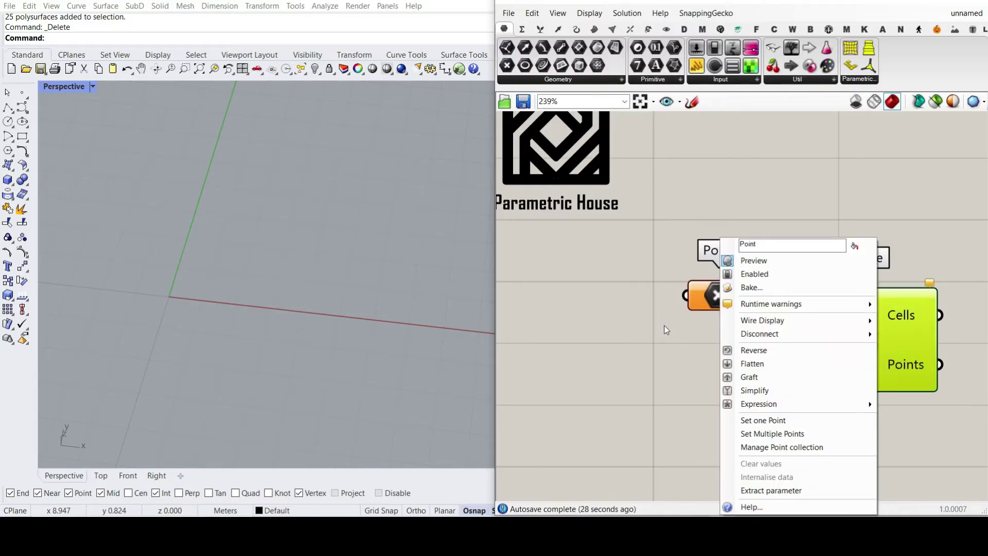
left_click(746, 420)
left_click(278, 241)
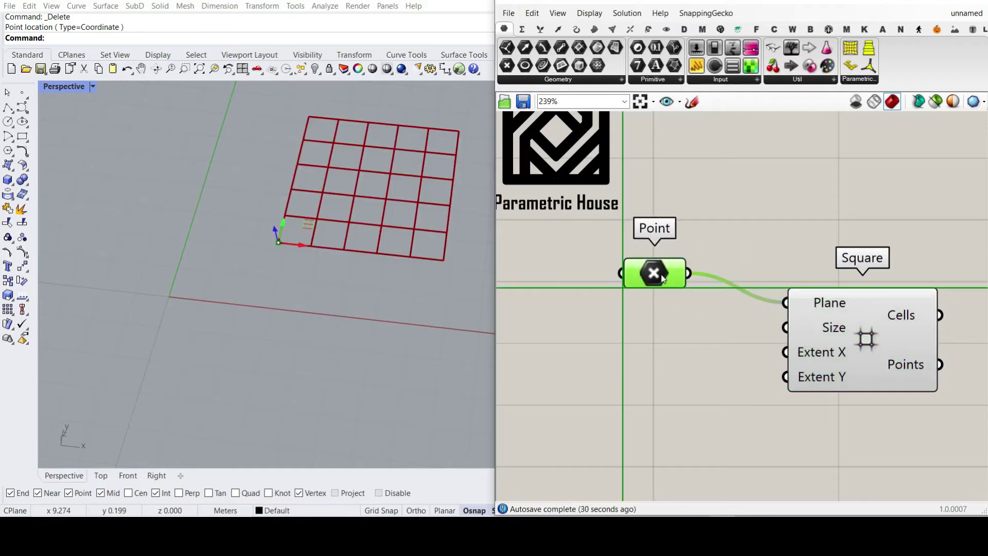
left_click_drag(661, 274, 670, 314)
left_click_drag(299, 243, 256, 256)
left_click_drag(243, 221, 451, 257)
mouse_move(676, 309)
left_mouse_down()
mouse_move(681, 299)
mouse_move(674, 303)
left_mouse_up()
Step: Create a number slider with value 2.222 and connect it to the Square component's Size input
mouse_move(798, 305)
left_click(723, 345)
right_click_drag(724, 347, 619, 313)
left_click_drag(757, 329, 803, 332)
double_click(597, 343)
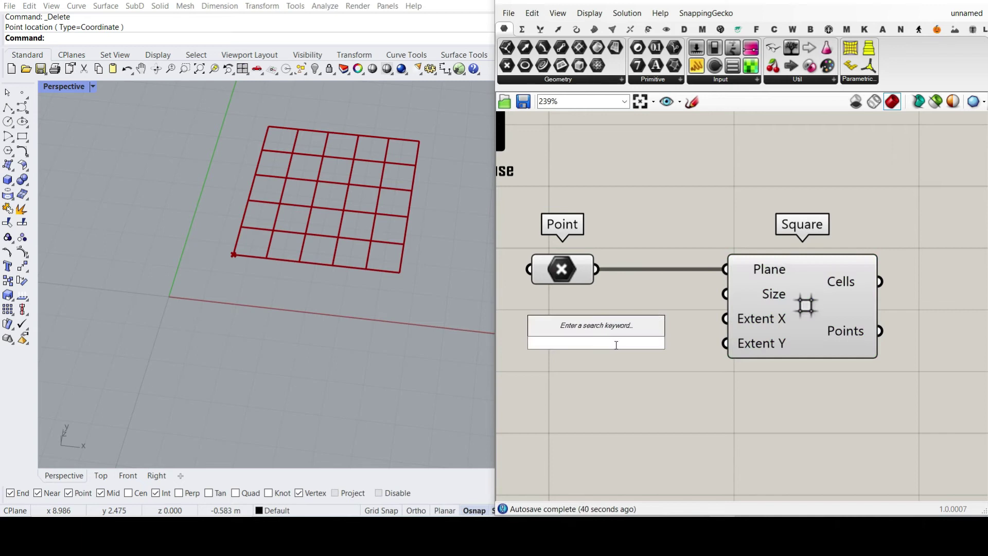
type("2.222")
key("Return")
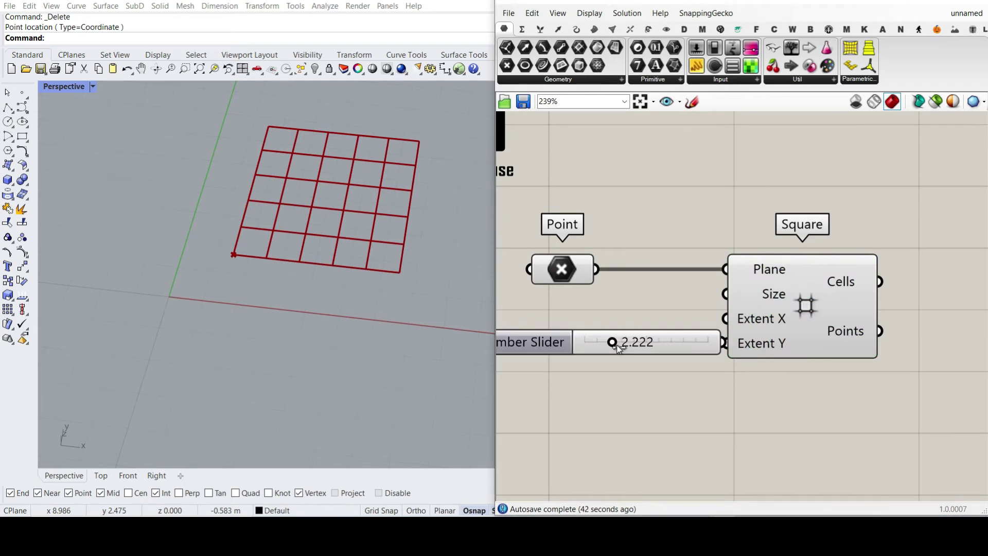
left_click_drag(711, 352, 726, 294)
Step: Set the Size slider to 2.807 and place it directly below the Point parameter
scroll(249, 277, "down", 3)
right_click_drag(249, 276, 185, 321, "shift")
left_click_drag(554, 316, 566, 312)
mouse_move(623, 323)
left_mouse_down()
mouse_move(625, 305)
mouse_move(625, 316)
left_mouse_up()
right_click_drag(625, 316, 732, 348)
scroll(882, 341, "up", 1)
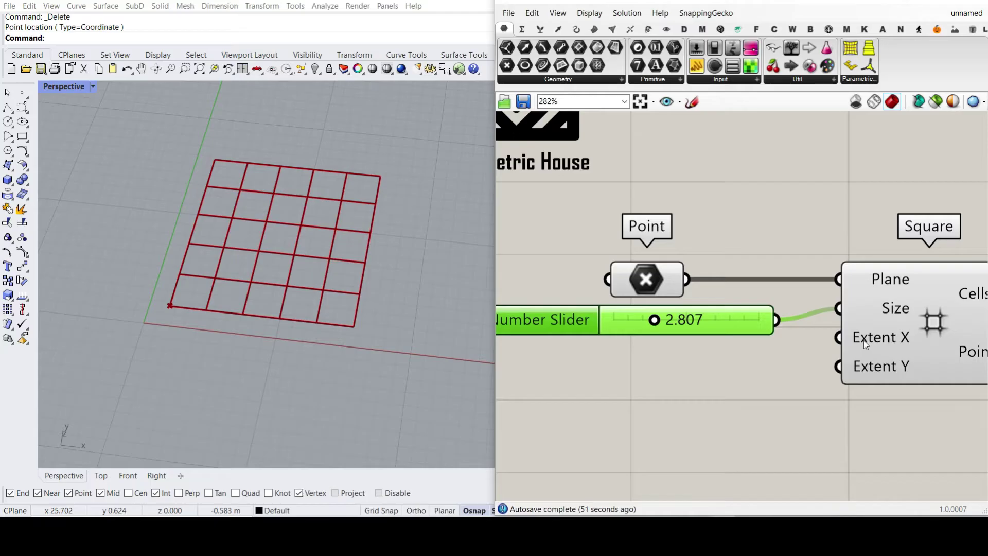
Step: Create two integer sliders starting at 1 and connect them to the Extent X and Extent Y inputs
double_click(646, 391)
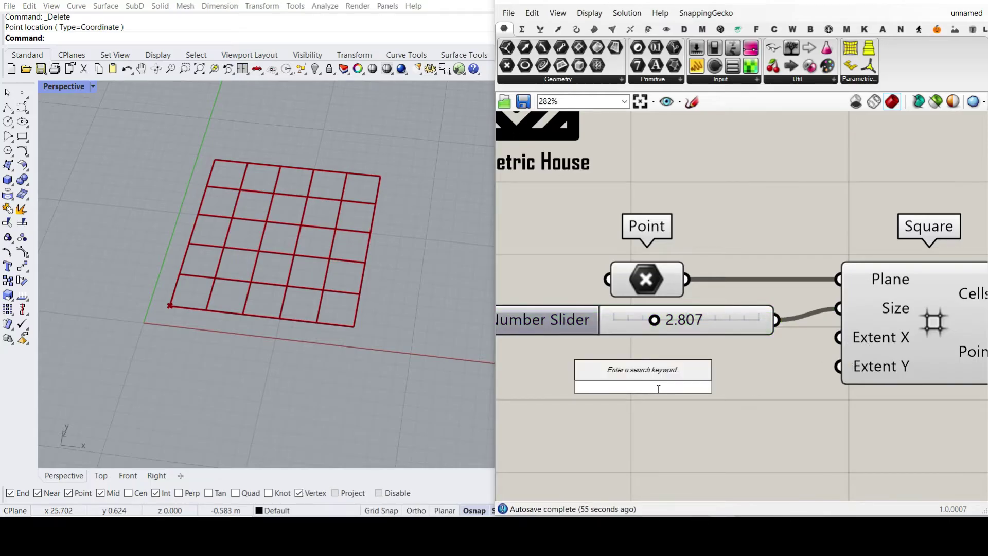
type("1..2")
key("Return")
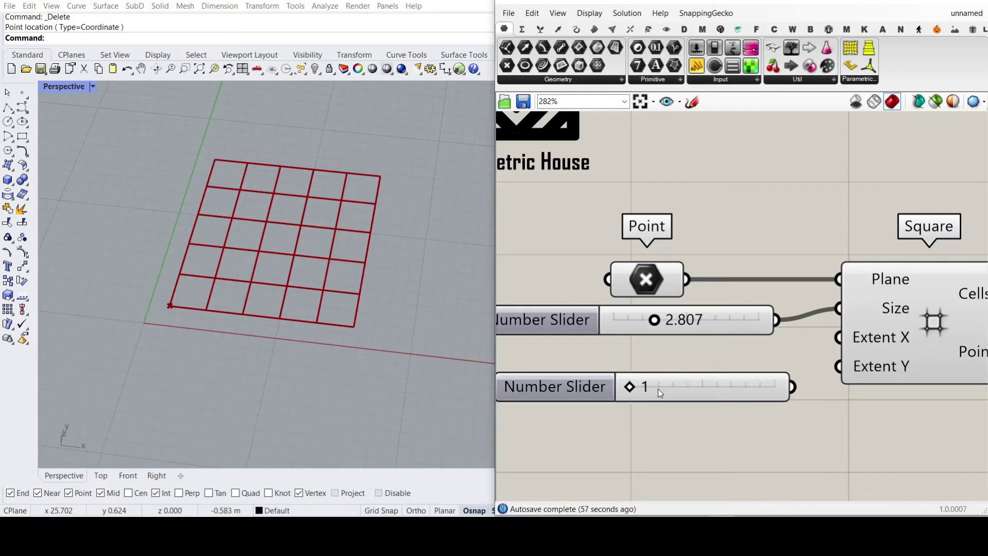
left_click_drag(746, 385, 745, 409)
left_click_drag(776, 369, 838, 337)
left_click_drag(781, 397, 838, 366)
Step: Set the Extent X slider to 14 and the Extent Y slider to 11
scroll(223, 335, "down", 2)
left_click_drag(613, 369, 674, 371)
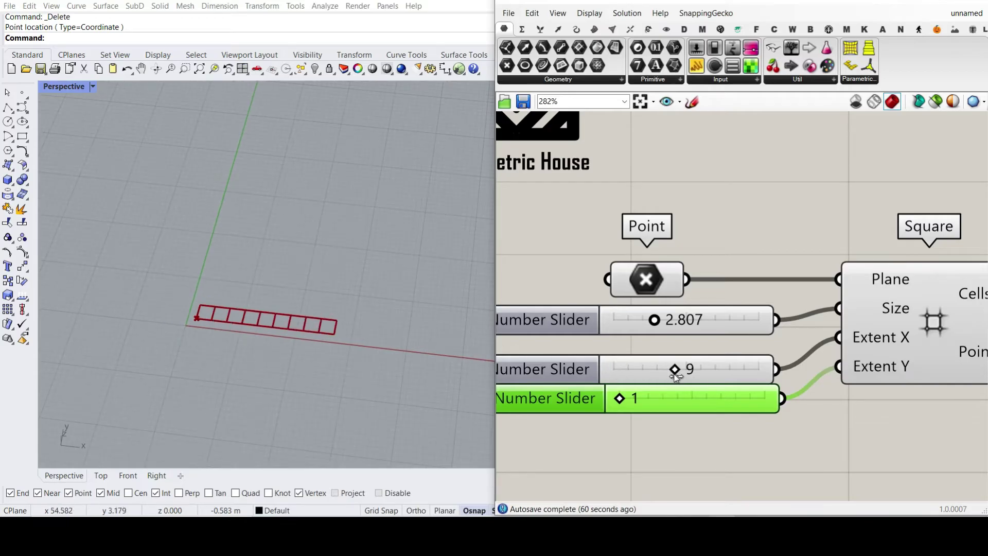
left_click_drag(628, 409, 703, 405)
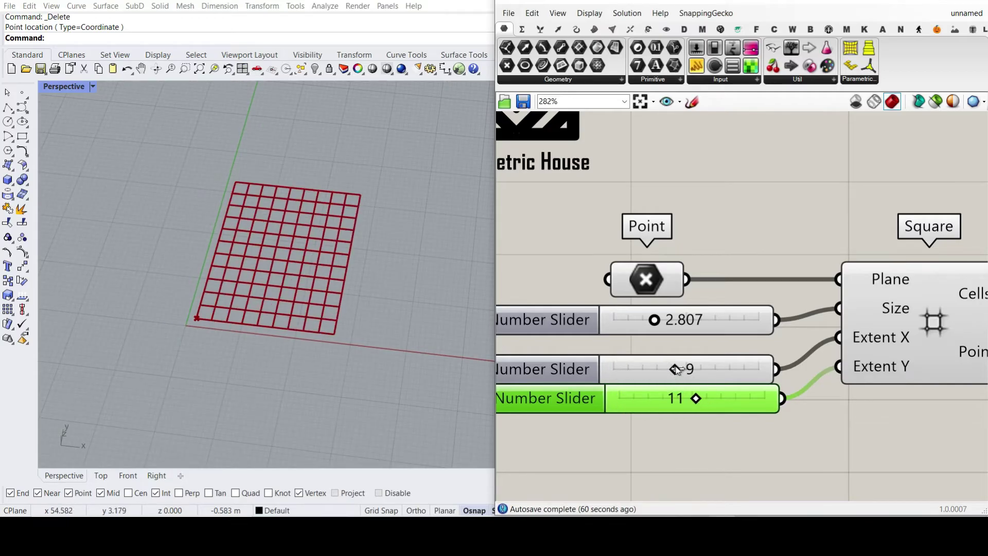
left_click_drag(674, 368, 712, 369)
Step: Enlarge the Perspective viewport to fill the Rhino half of the screen and frame the whole grid
scroll(414, 133, "up", 4)
right_click_drag(435, 283, 423, 206, "shift")
left_click_drag(70, 87, 1, 1)
left_click_drag(288, 250, 283, 514)
right_click_drag(208, 332, 395, 348, "shift")
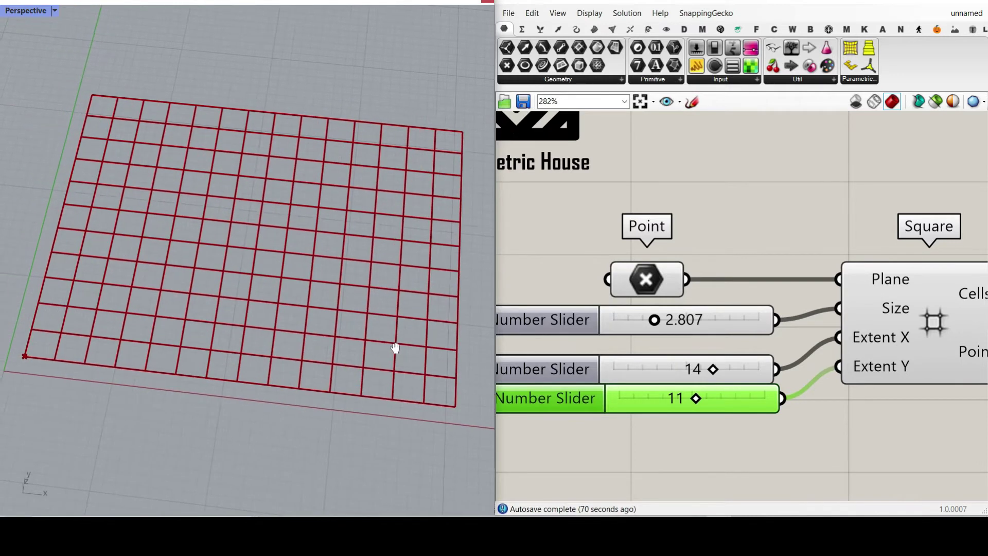
scroll(825, 312, "down", 4)
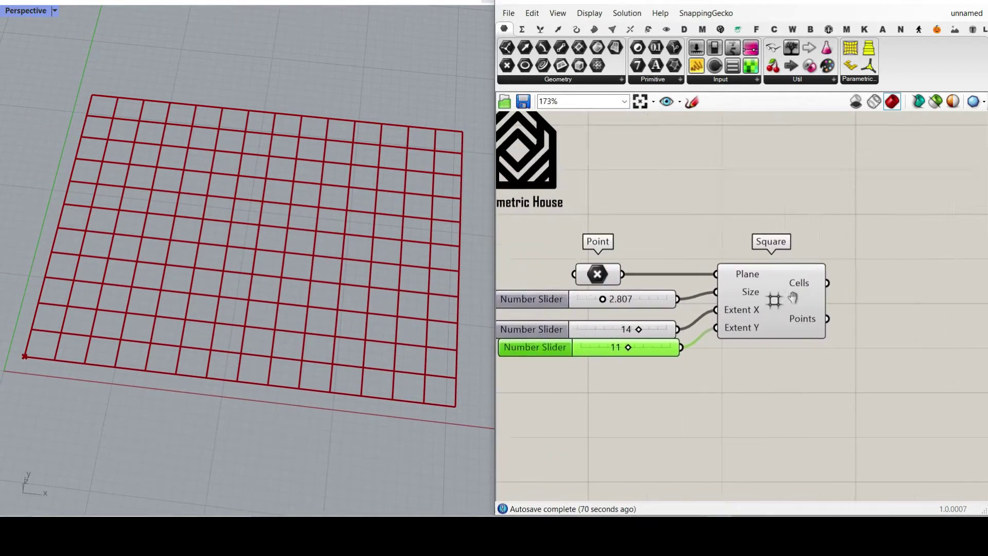
scroll(690, 327, "up", 3)
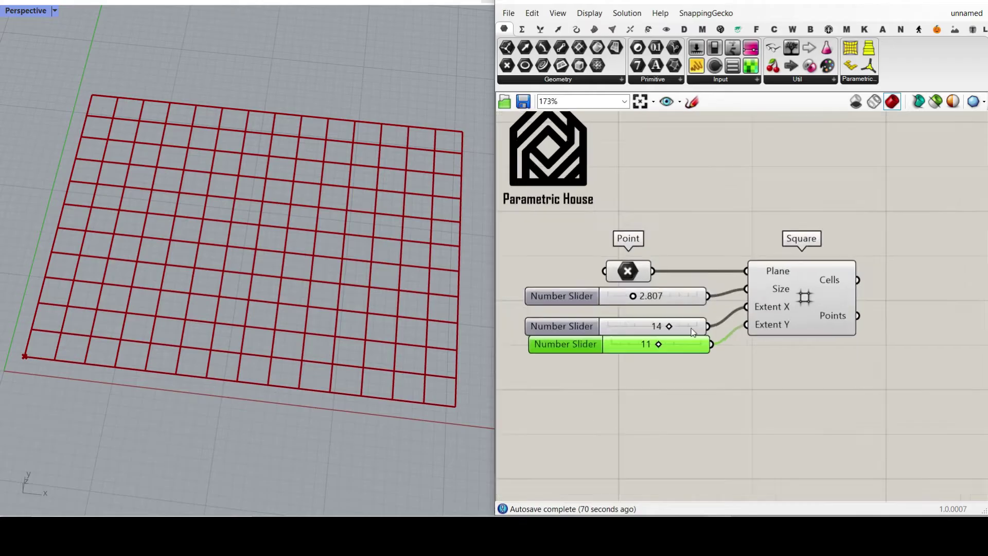
right_click_drag(876, 309, 667, 350)
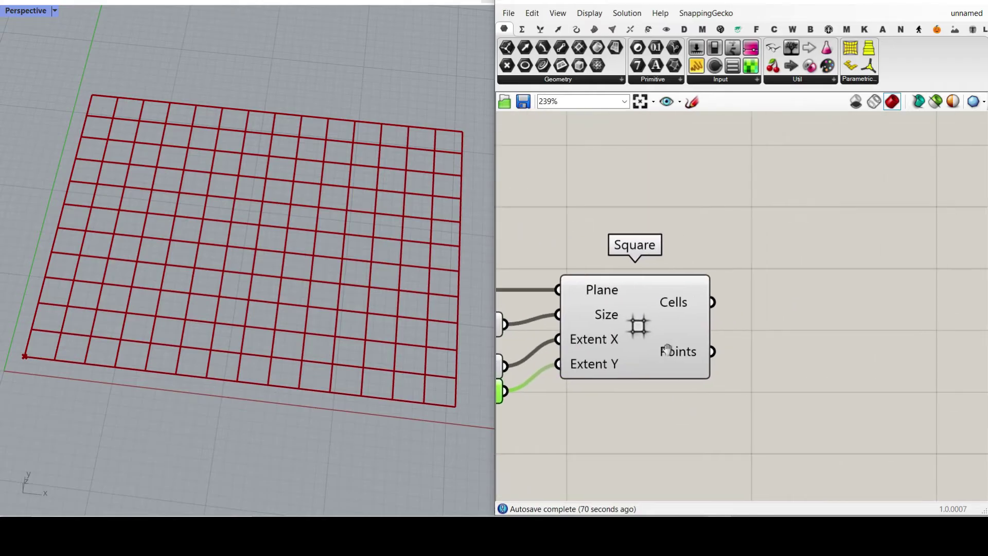
Step: Bake the Square component's Cells output to check individual squares in the viewport, and undo the bake
right_click_drag(453, 340, 385, 303)
right_click(678, 304)
left_click(709, 393)
left_click(713, 446)
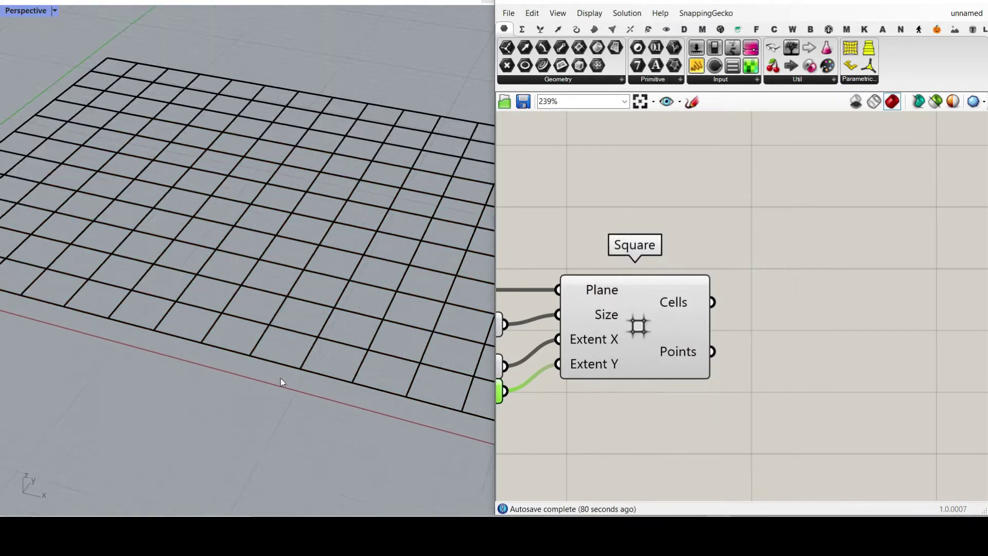
left_click(348, 378)
left_click(336, 306)
left_click(273, 437)
scroll(279, 350, "down", 8)
key("ctrl+z")
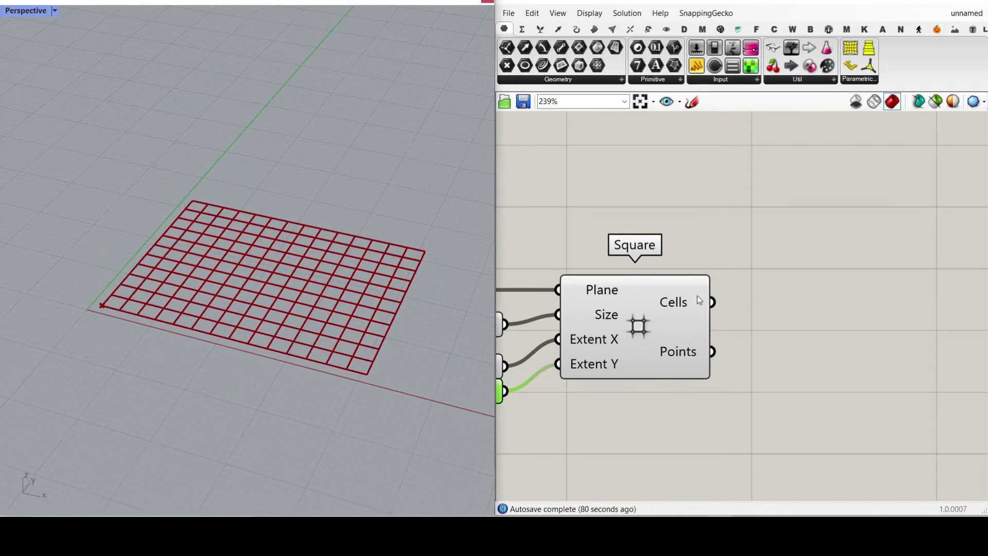
Step: Inspect the data structure of the Square component's Cells output
right_click_drag(684, 303, 711, 240)
mouse_move(711, 240)
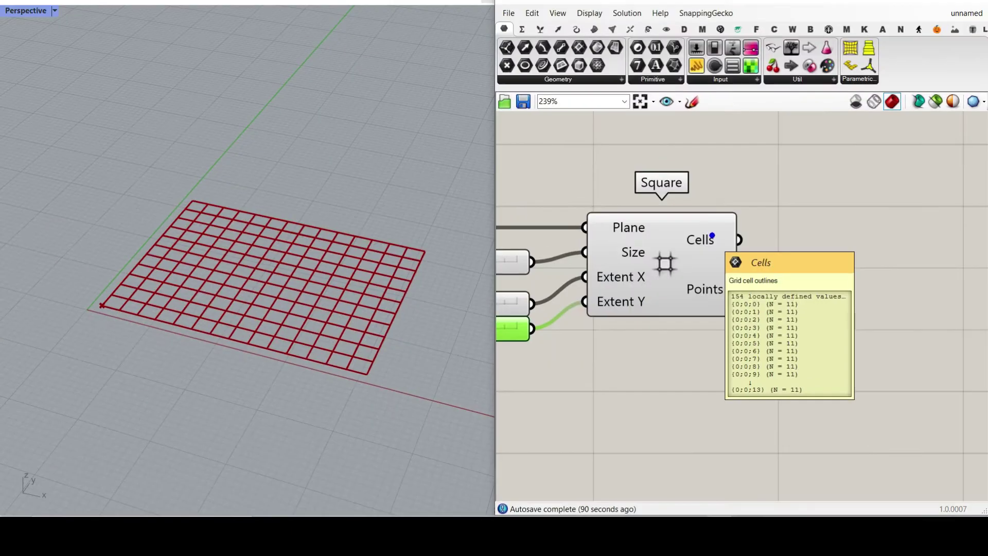
Step: Examine the branch paths and item counts of the Square component's Cells output against the Extent X and Extent Y sliders
right_click_drag(734, 267, 733, 213)
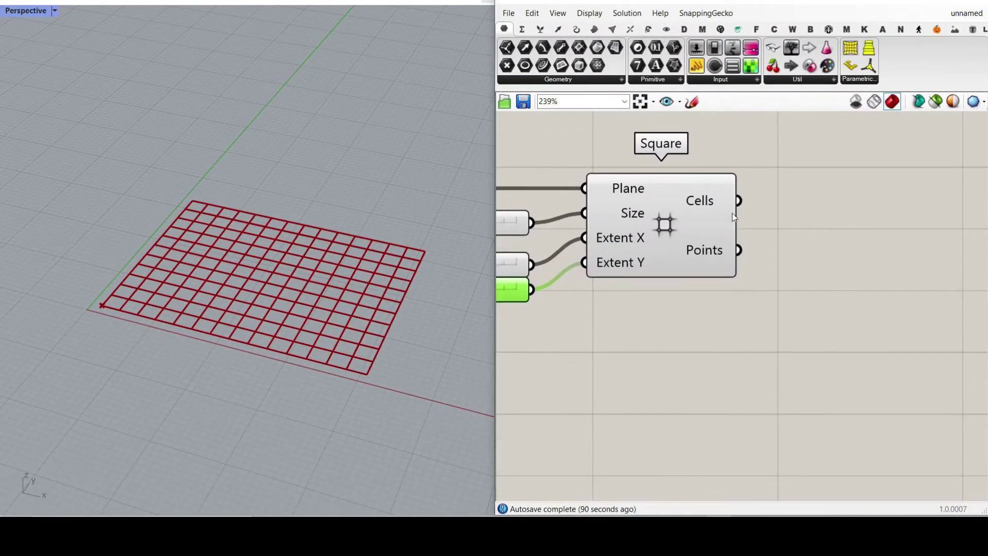
scroll(694, 199, "up", 3)
mouse_move(686, 202)
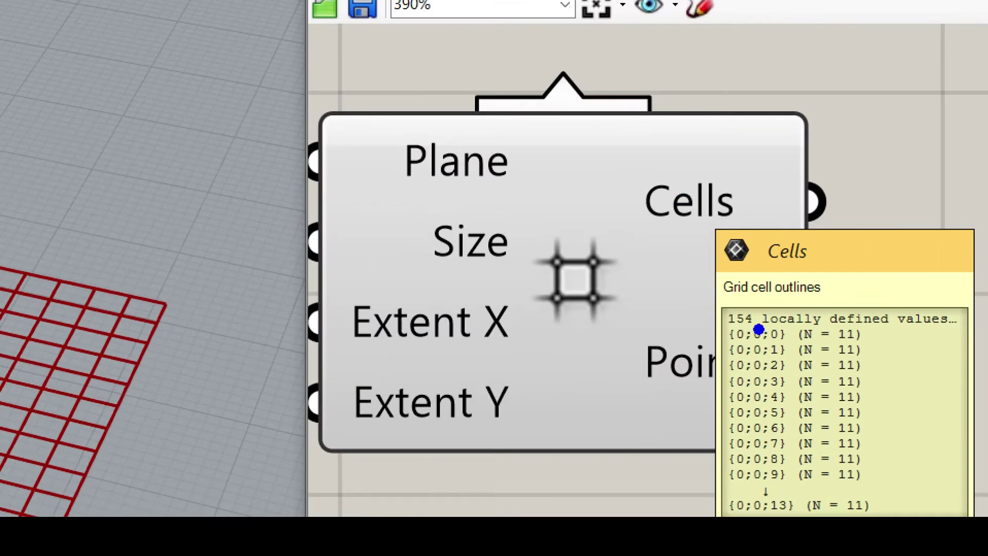
mouse_move(759, 327)
left_mouse_down()
mouse_move(794, 373)
mouse_move(792, 499)
mouse_move(751, 509)
mouse_move(757, 334)
left_mouse_up()
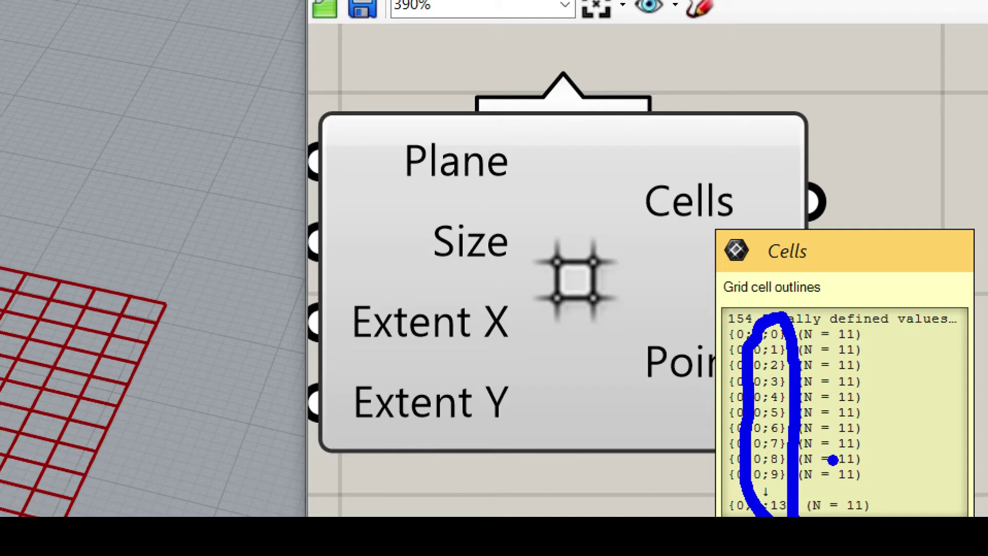
key("Escape")
right_click_drag(496, 383, 912, 367)
right_click_drag(611, 296, 721, 285)
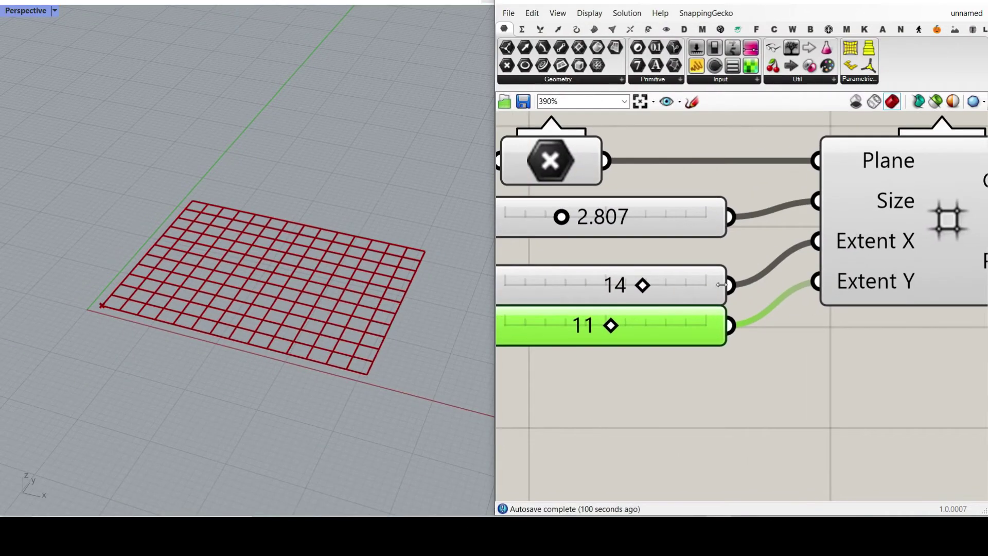
right_click_drag(983, 212, 678, 258)
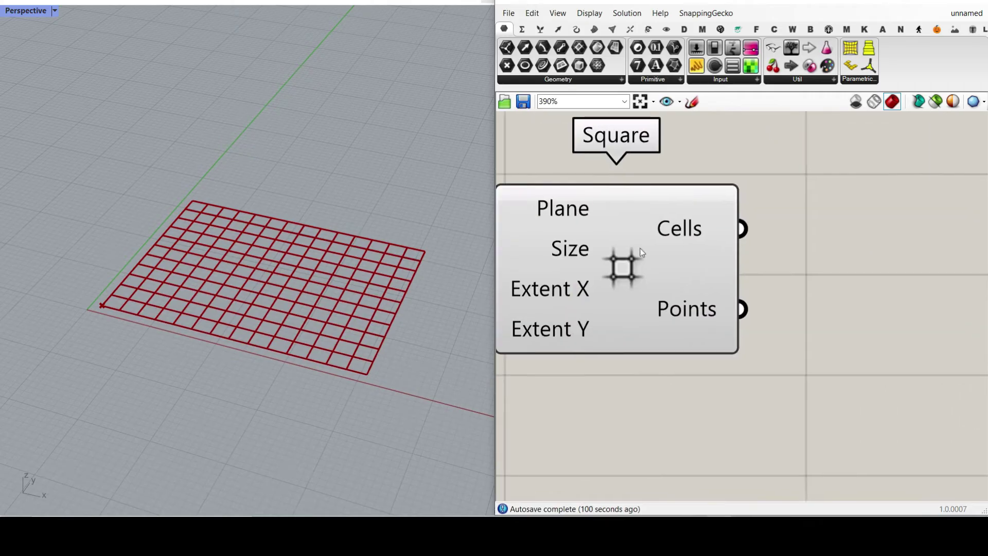
Step: Flatten the Square component's Cells output and check the resulting list of rectangles
right_click(698, 222)
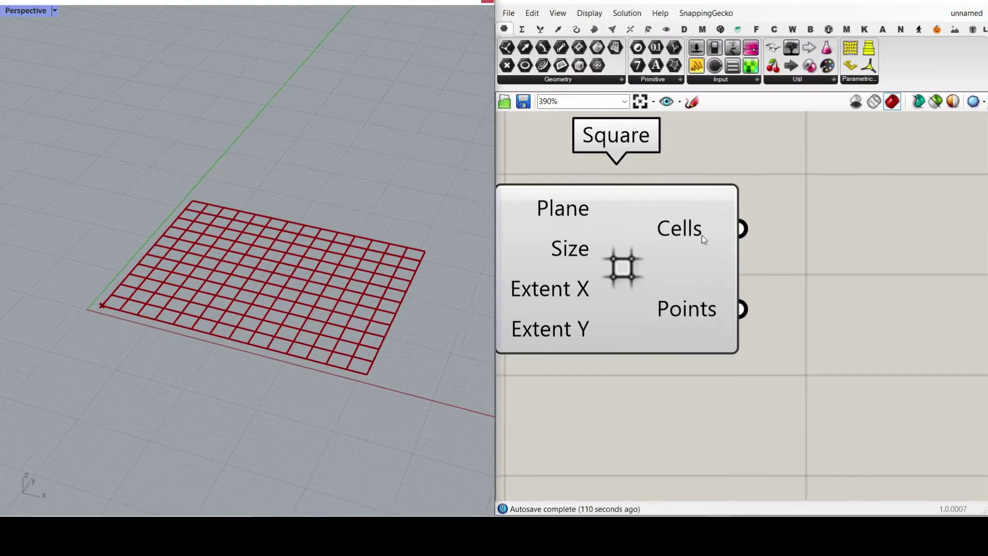
right_click(710, 226)
left_click(741, 272)
mouse_move(718, 226)
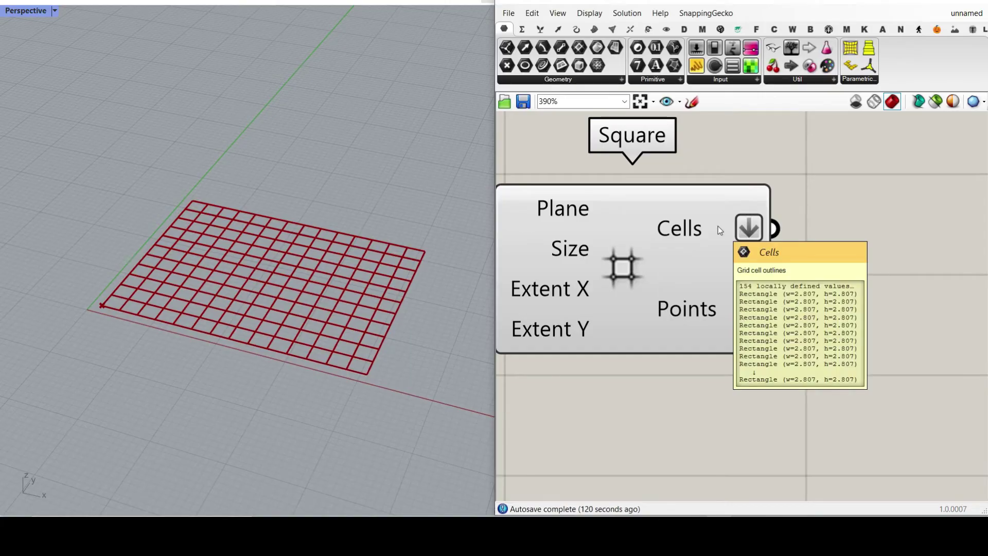
mouse_move(728, 303)
left_mouse_down()
mouse_move(808, 344)
mouse_move(767, 284)
left_mouse_up()
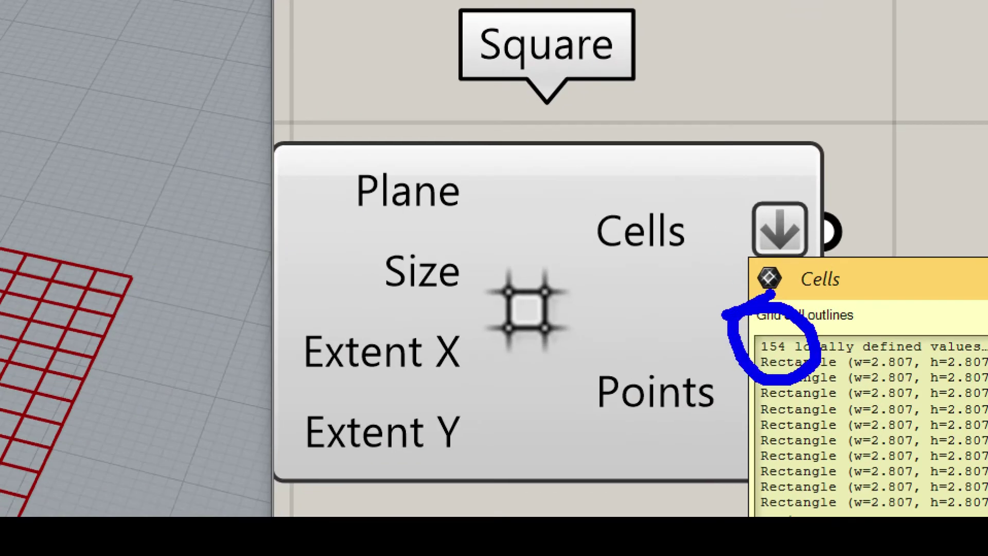
key("Escape")
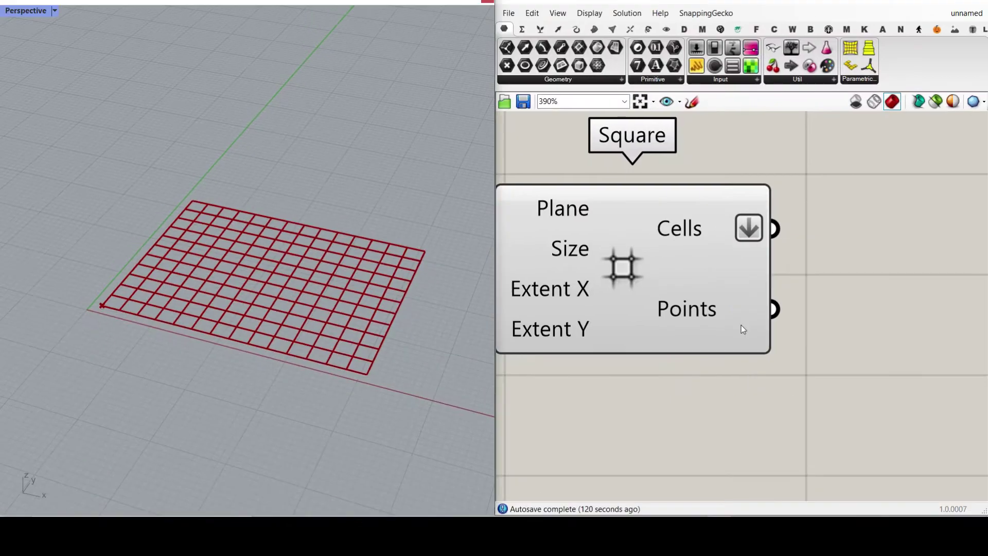
Step: Add a Move component and place it beside the Square component, leaving space between them
right_click_drag(132, 297, 383, 322)
right_click_drag(709, 292, 577, 303)
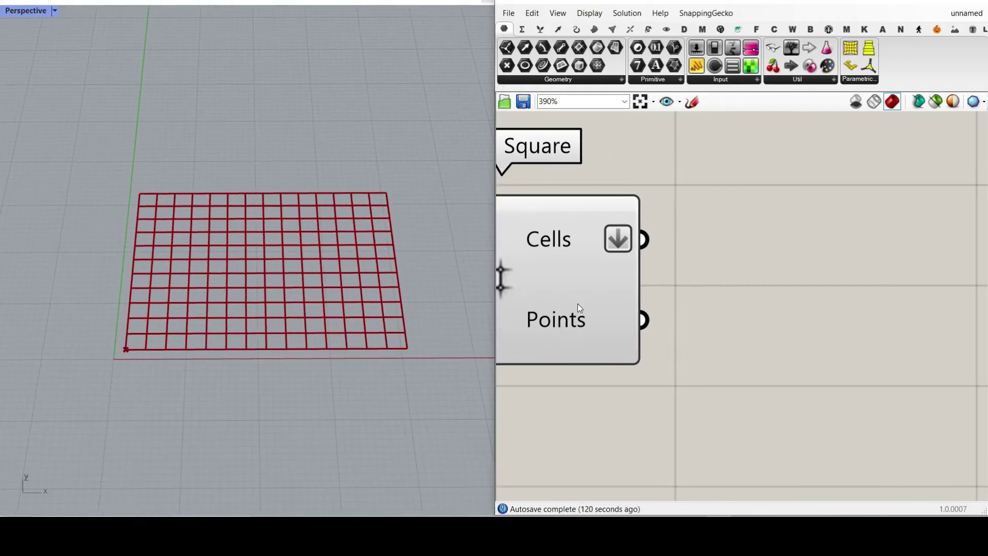
double_click(790, 259)
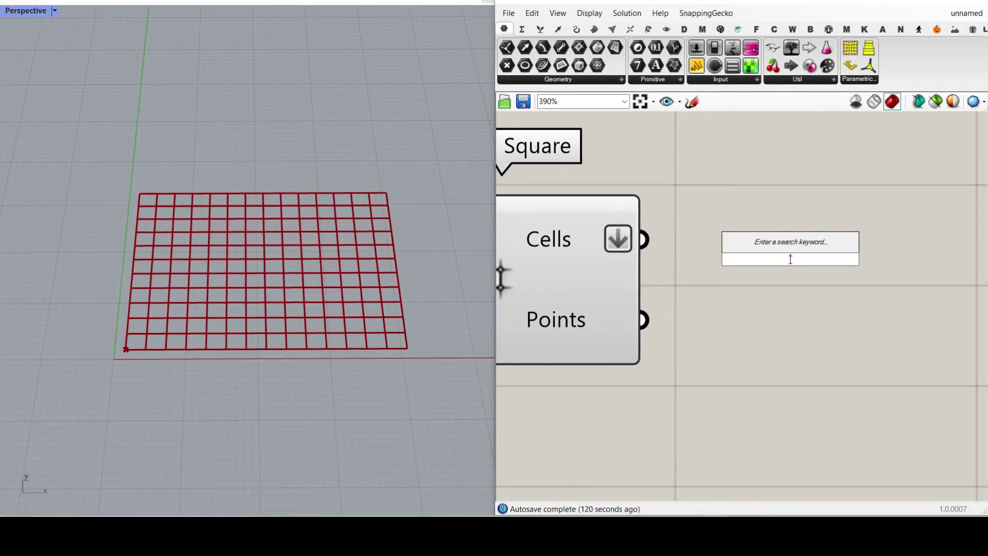
type("move")
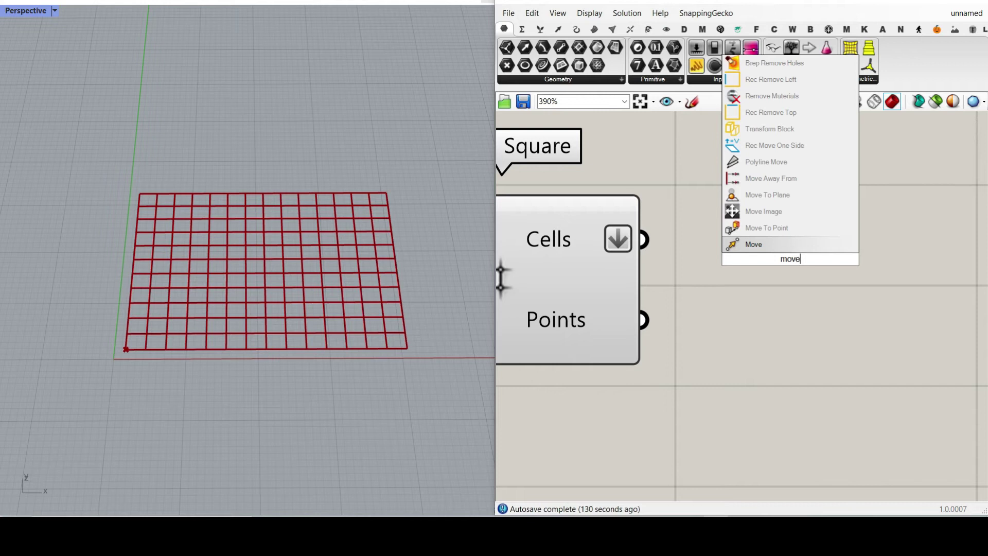
key("Return")
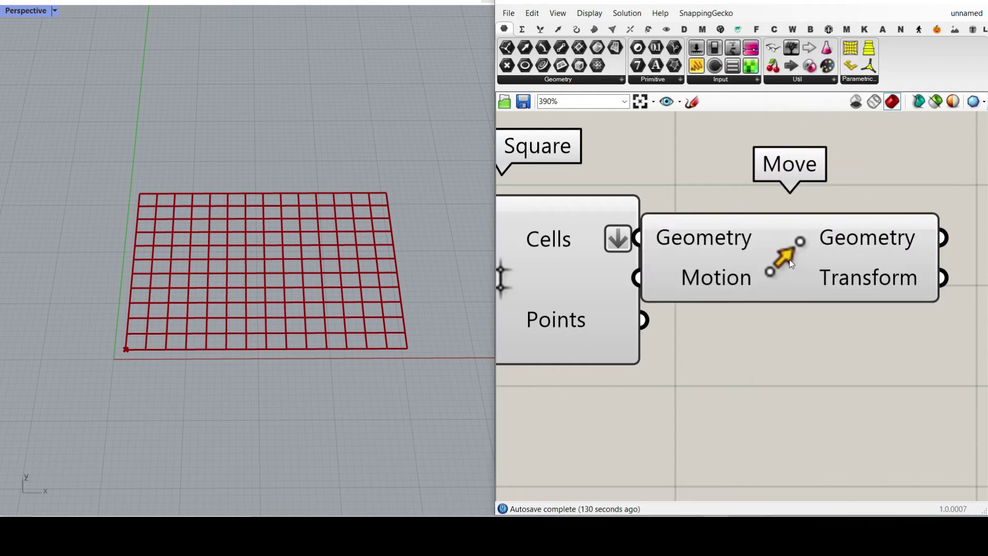
left_click(648, 29)
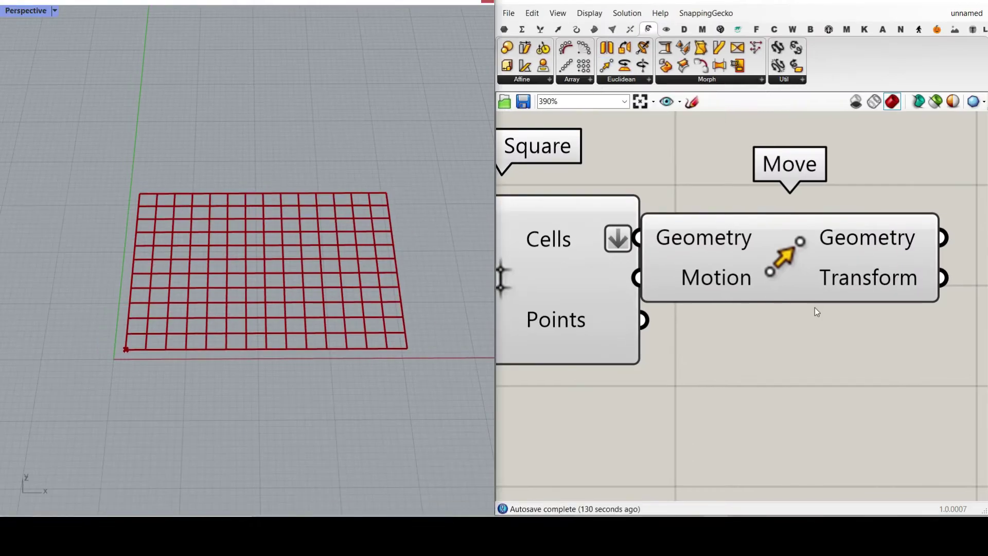
scroll(708, 262, "down", 3)
left_click_drag(707, 263, 804, 301)
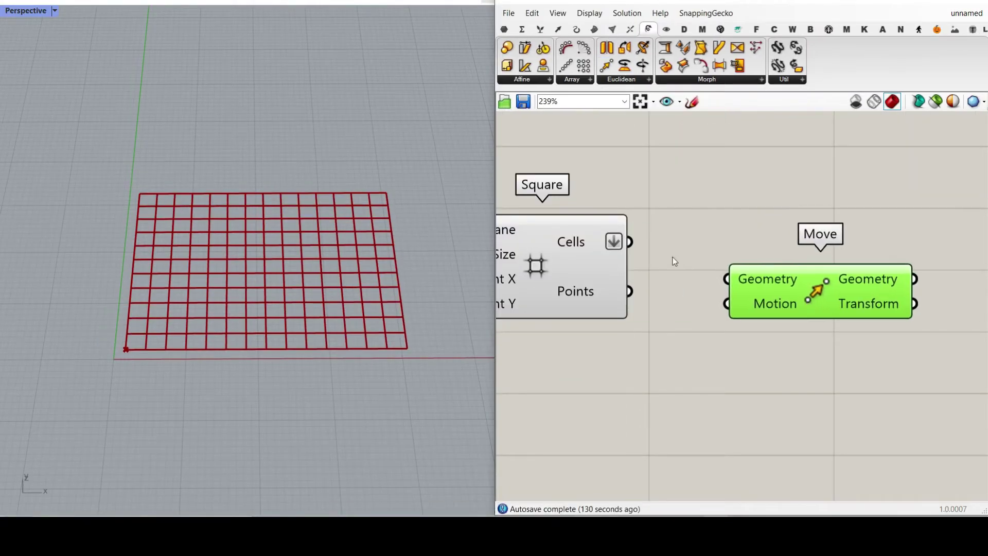
Step: Connect the flattened Cells output to the Move component's Geometry input and space the Move component further from Square
scroll(672, 257, "up", 2)
left_click_drag(615, 238, 747, 292)
right_click_drag(739, 331, 731, 274)
left_click_drag(807, 258, 910, 256)
Step: Add a Unit Z component below the Cells wire, connect its Unit vector to Move's Motion input, and align the components
double_click(730, 360)
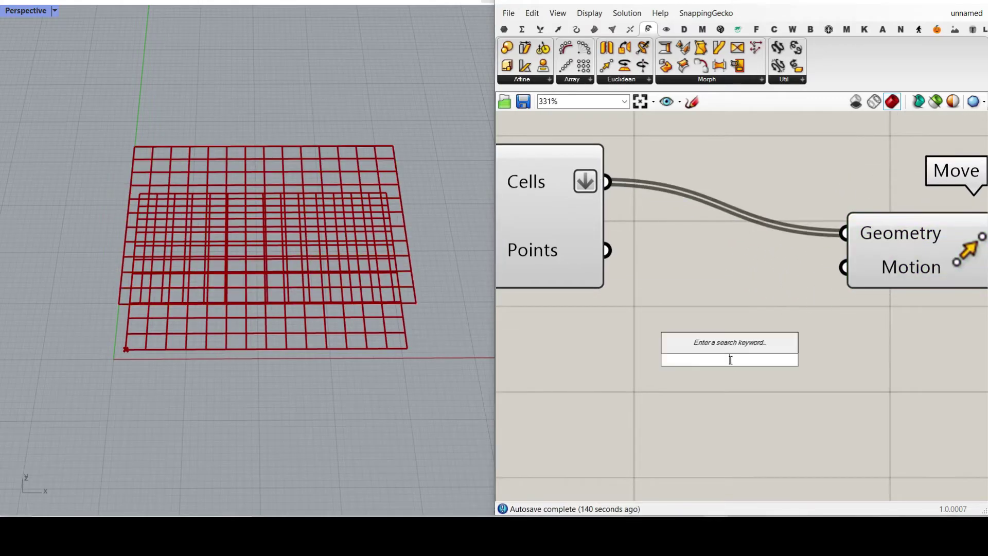
type("z")
left_click(730, 347)
right_click_drag(792, 312, 679, 311)
scroll(679, 310, "down", 3)
left_click_drag(747, 279, 879, 242)
left_click_drag(747, 297, 753, 293)
left_click_drag(832, 288, 847, 256)
left_click(740, 380)
left_click(743, 302)
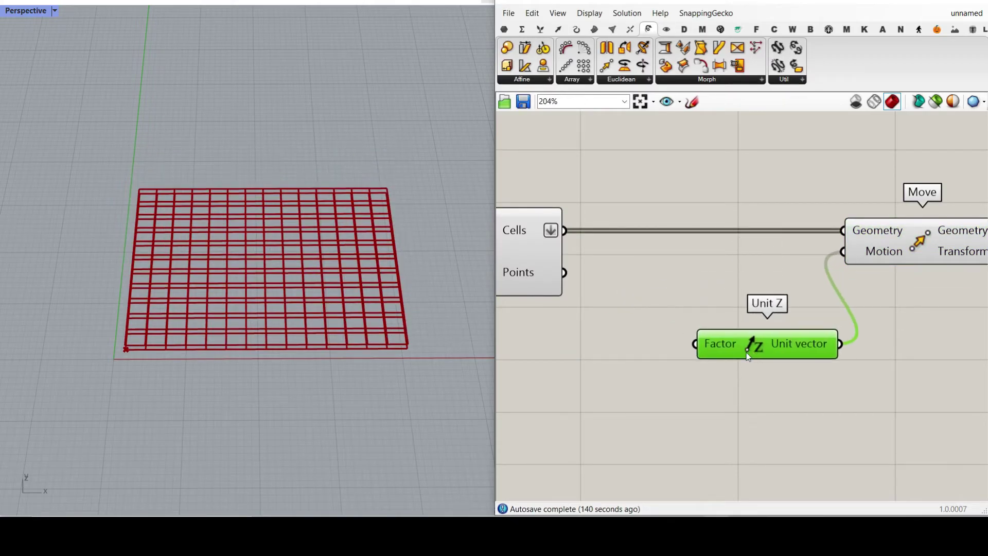
right_click_drag(362, 344, 236, 314)
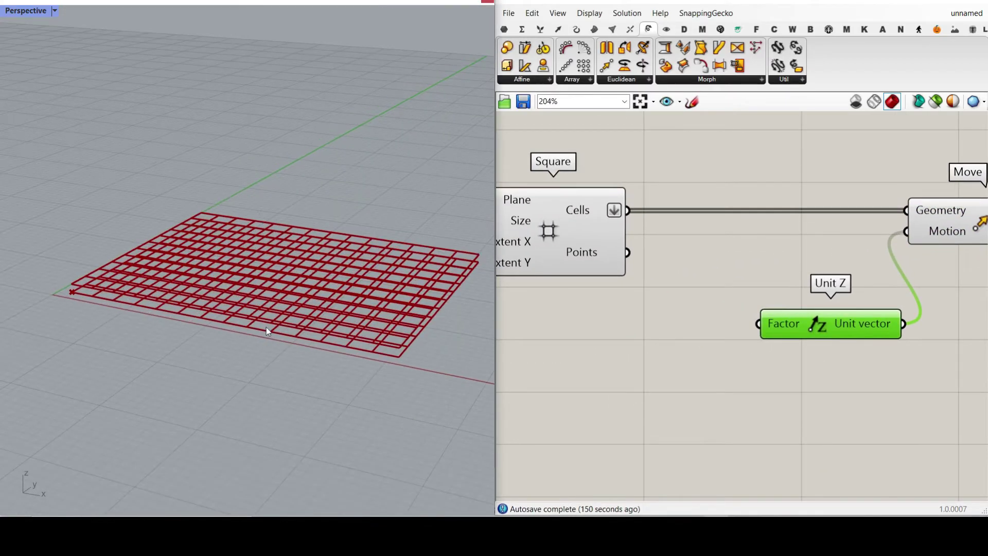
Step: Try driving Unit Z's Factor with a number slider set to 10.89, and delete the slider
double_click(655, 341)
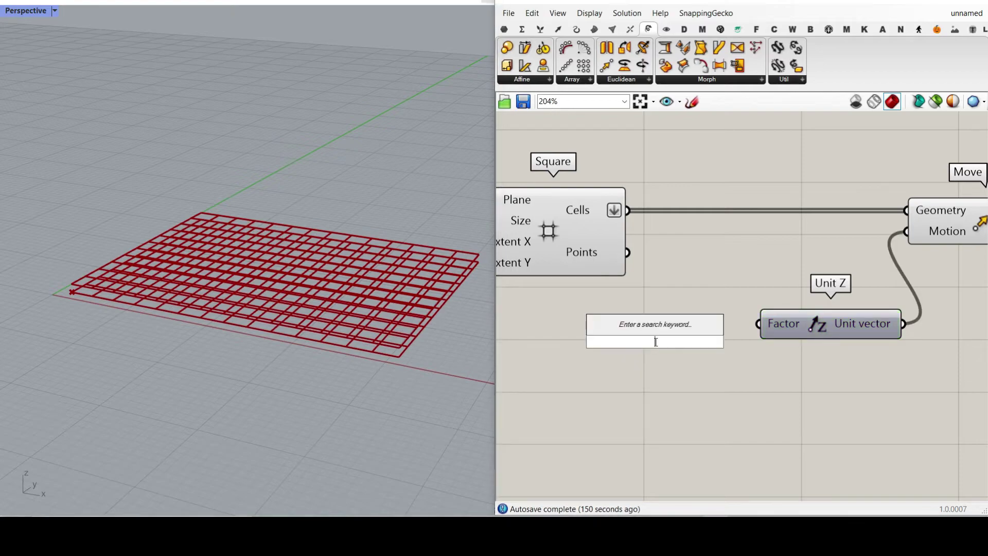
type("25")
key("Return")
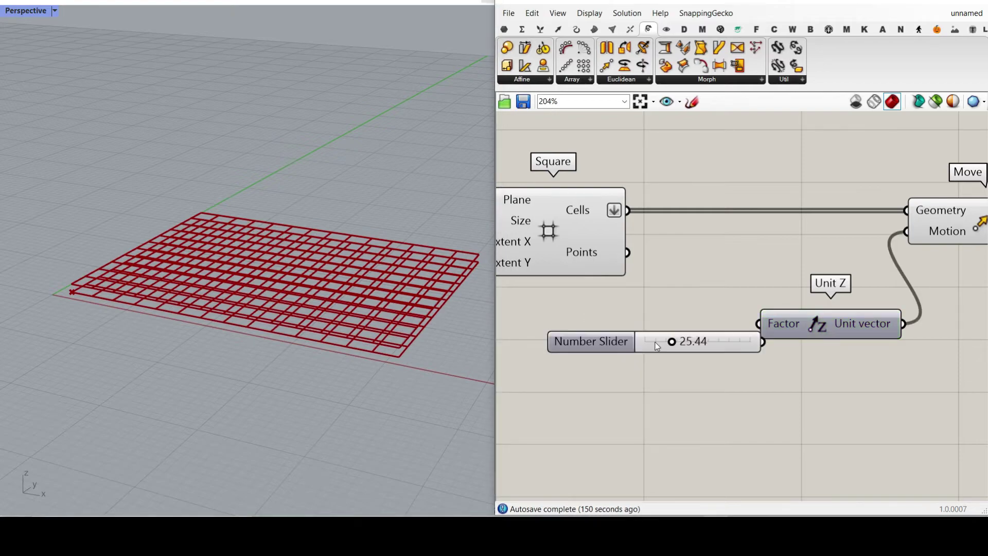
scroll(730, 334, "up", 2)
left_click_drag(721, 322, 764, 316)
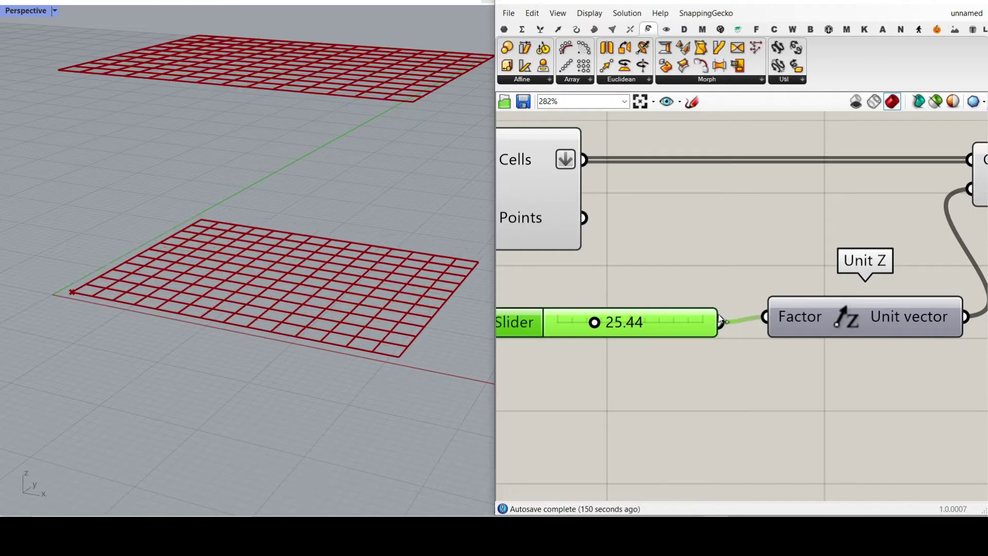
left_click_drag(596, 328, 575, 336)
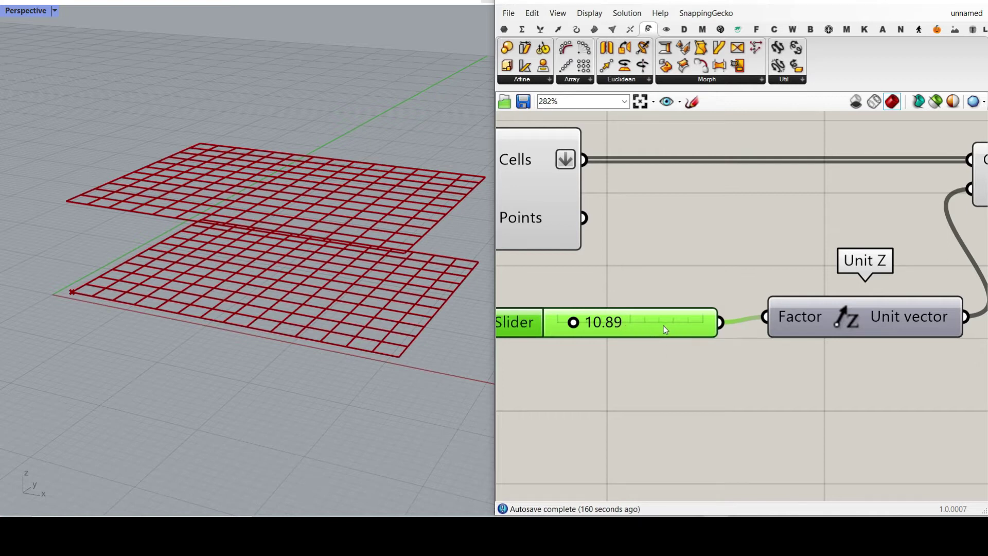
key("Delete")
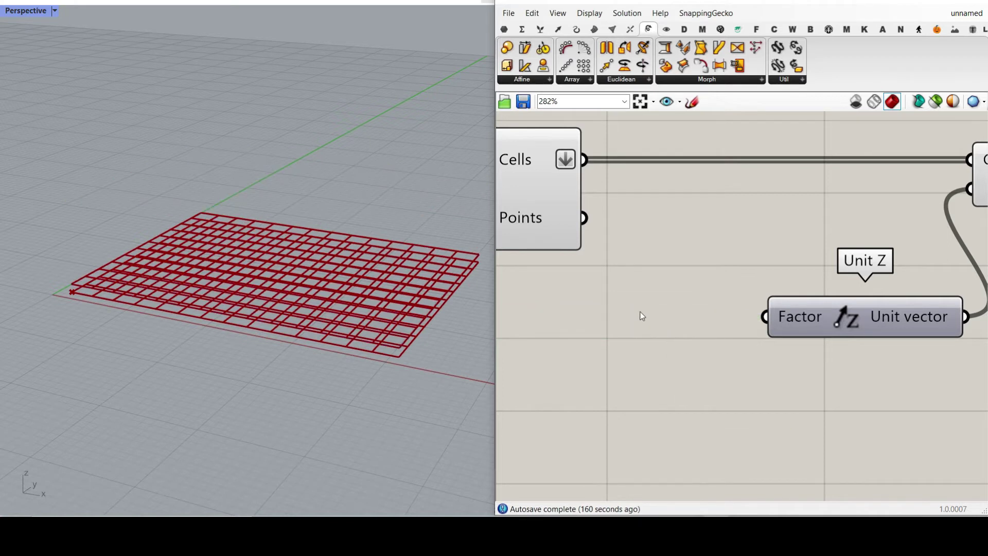
Step: Add a Random component from the Sequence group and place it ahead of Unit Z, spacing out the neighbouring components
left_click(540, 29)
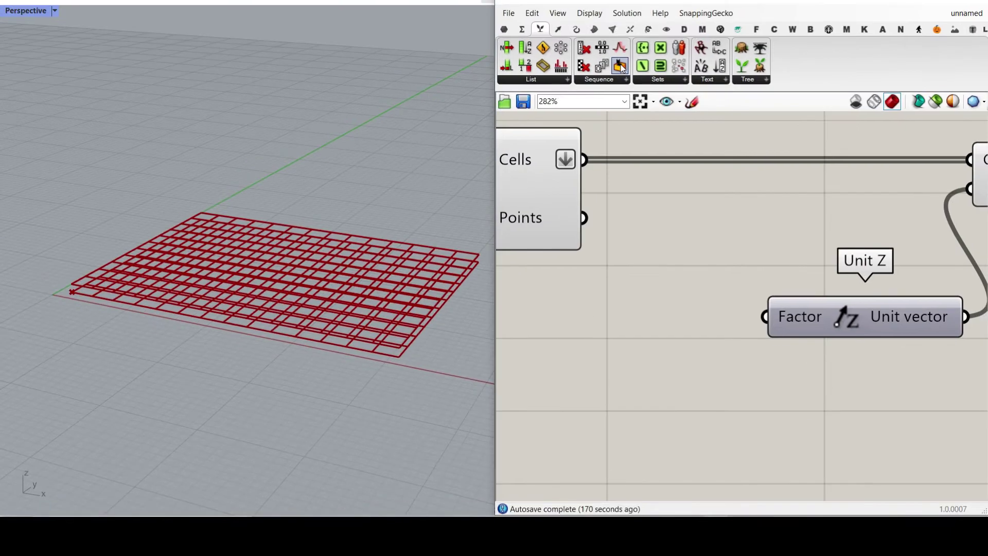
left_click_drag(622, 67, 629, 381)
scroll(618, 318, "down", 3)
left_click_drag(776, 246, 772, 242)
left_click_drag(840, 227, 921, 228)
left_click(687, 313)
scroll(640, 318, "up", 3)
left_click_drag(636, 328, 709, 310)
Step: Add a Construct Domain component below Square and connect its Domain output to the Random component's Range input
mouse_move(666, 302)
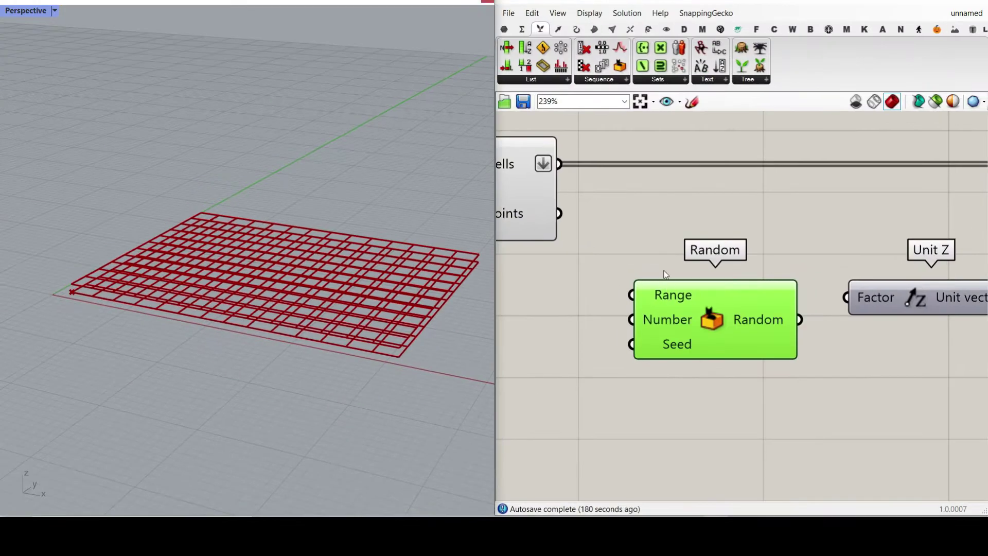
right_click_drag(590, 196, 689, 247)
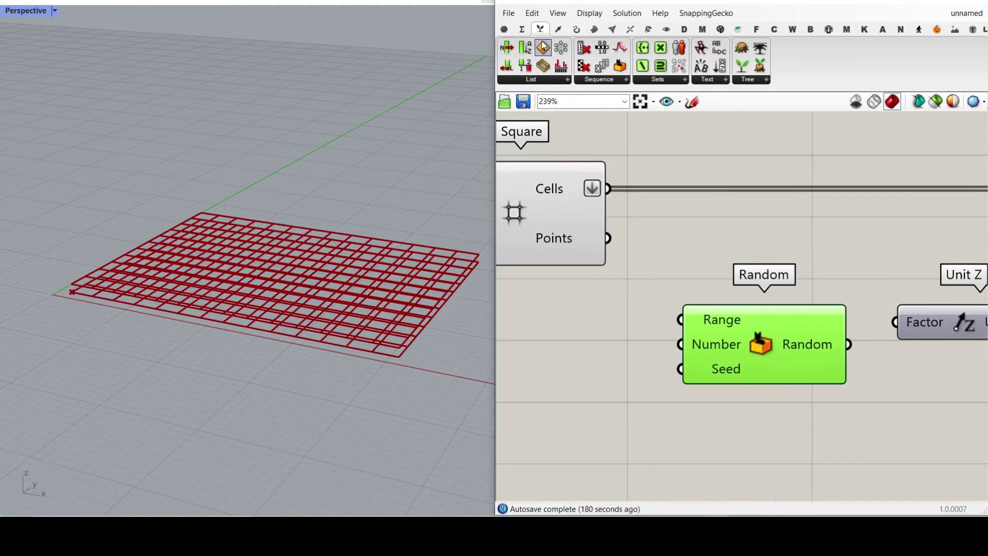
left_click(520, 30)
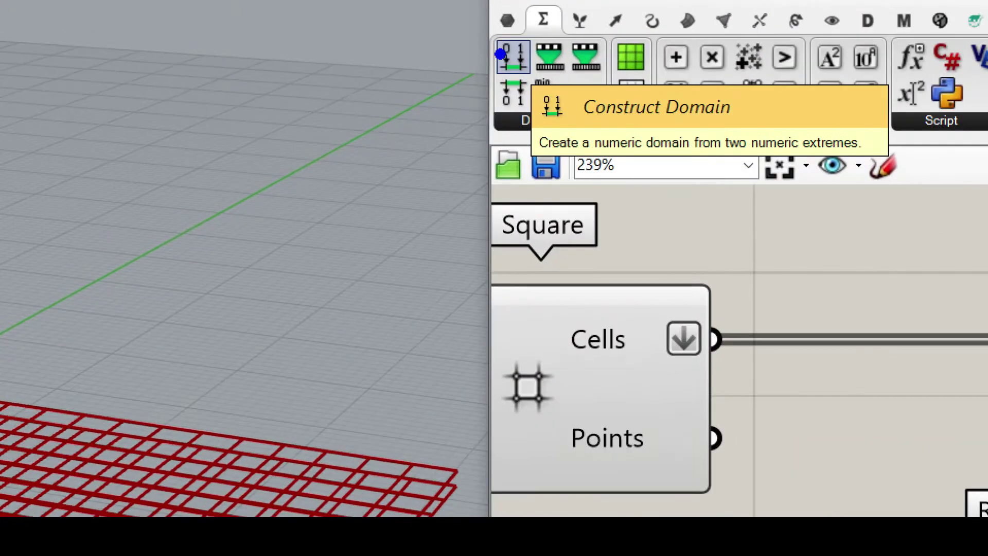
left_click(507, 55)
left_click(625, 375)
right_click_drag(636, 396, 740, 376)
left_click_drag(711, 330, 627, 369)
left_click_drag(701, 346, 776, 296)
right_click_drag(684, 430, 903, 364)
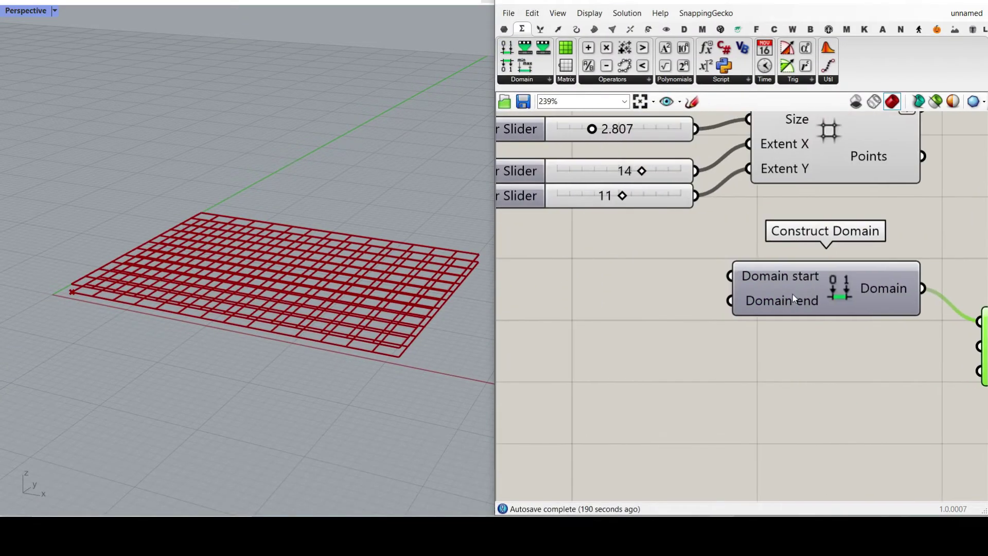
left_click_drag(793, 295, 773, 310)
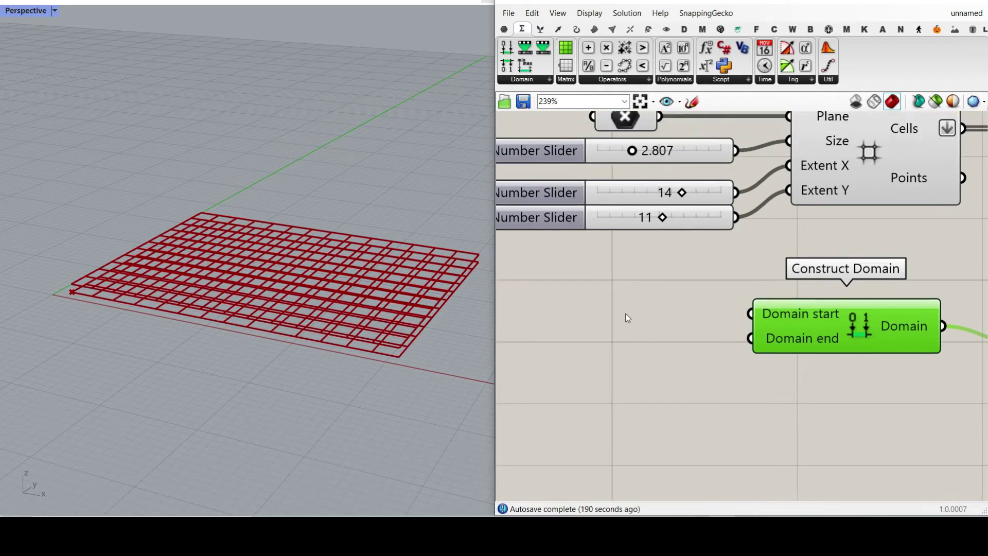
Step: Create two 2 to 50.00 number sliders, feeding 2.00 into Domain start and 26.66 into Domain end
double_click(627, 318)
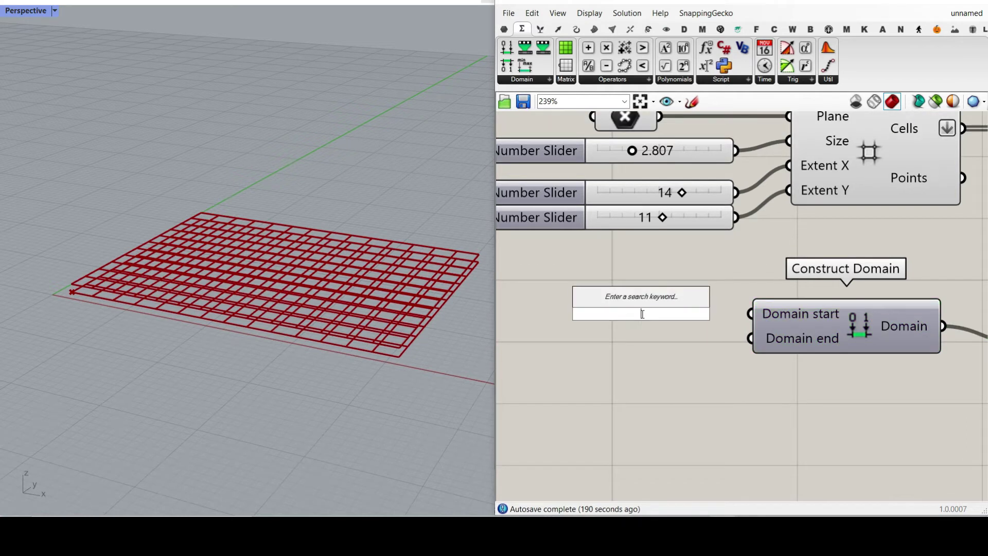
type("2..50.00")
key("Return")
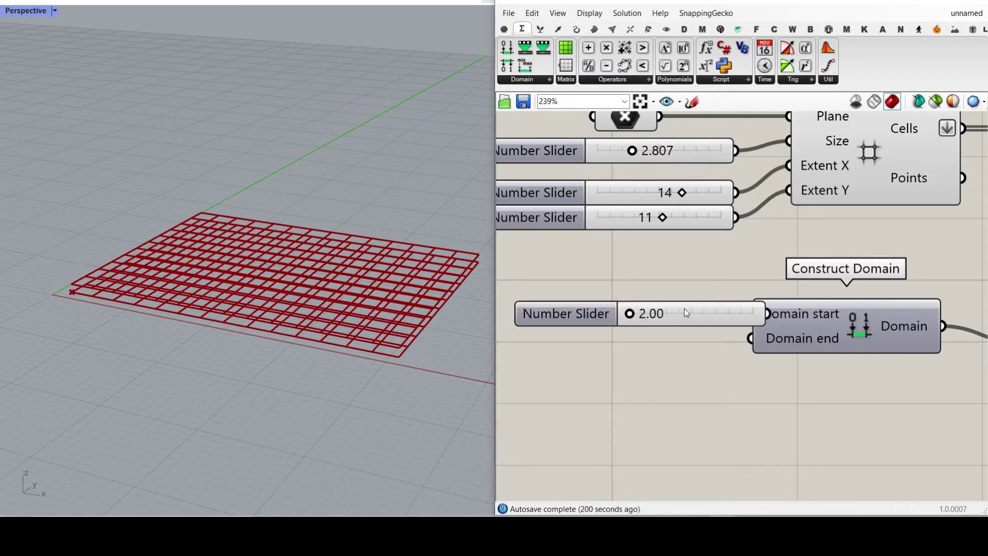
left_click_drag(693, 300, 674, 341)
left_click_drag(739, 317, 725, 311)
left_click_drag(725, 341, 750, 338)
left_click_drag(596, 348, 633, 348)
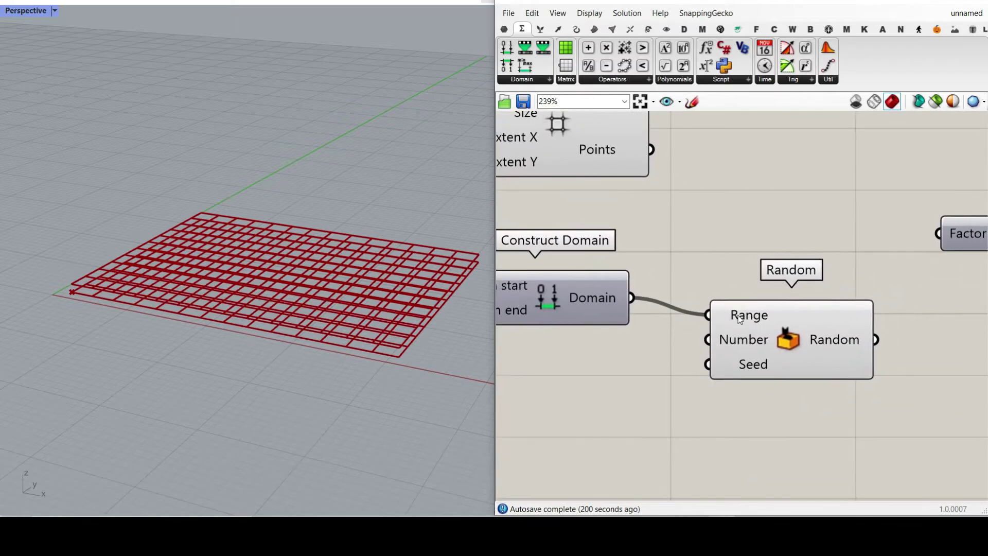
Step: Check how many values the flattened Cells output holds for the Random component's Number input
scroll(736, 326, "down", 4)
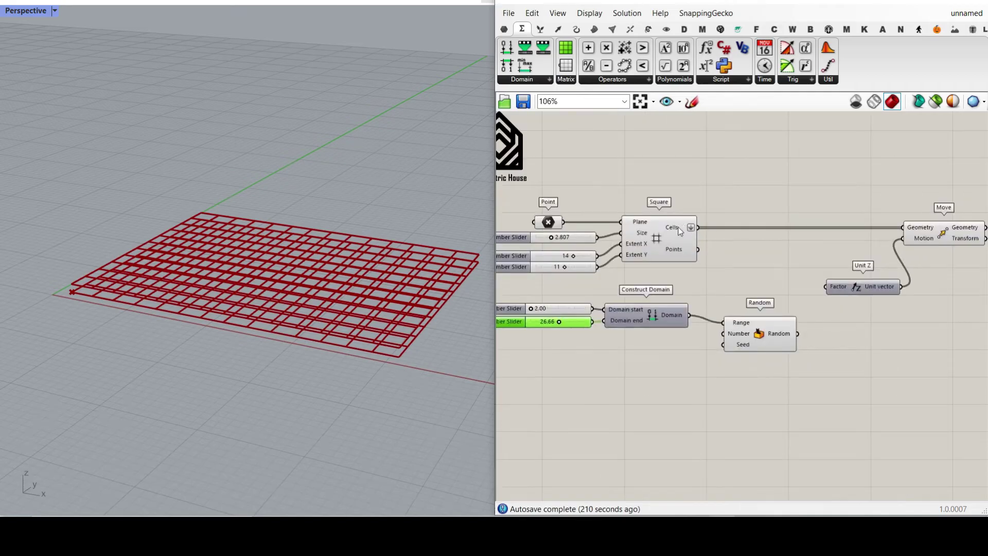
mouse_move(678, 226)
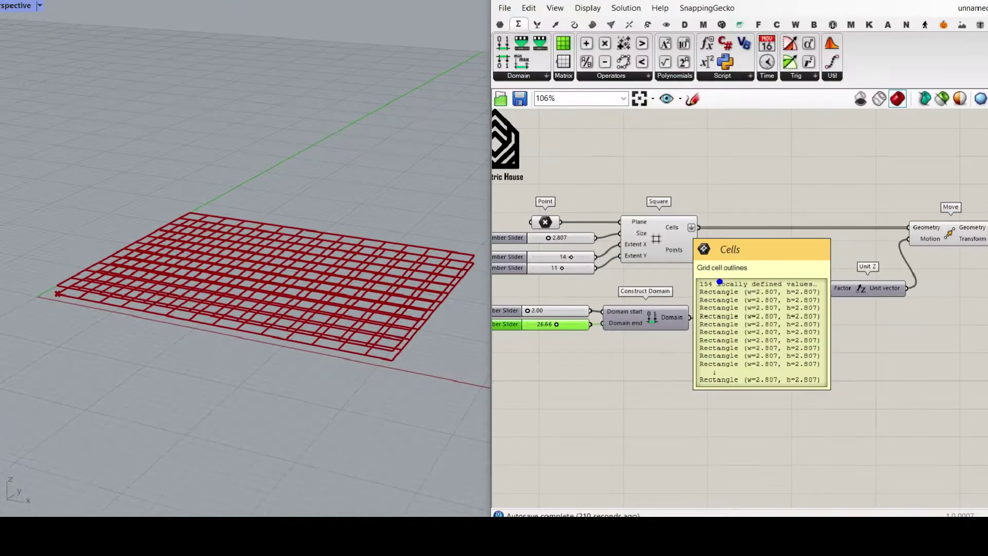
scroll(730, 340, "up", 2)
left_click(751, 316)
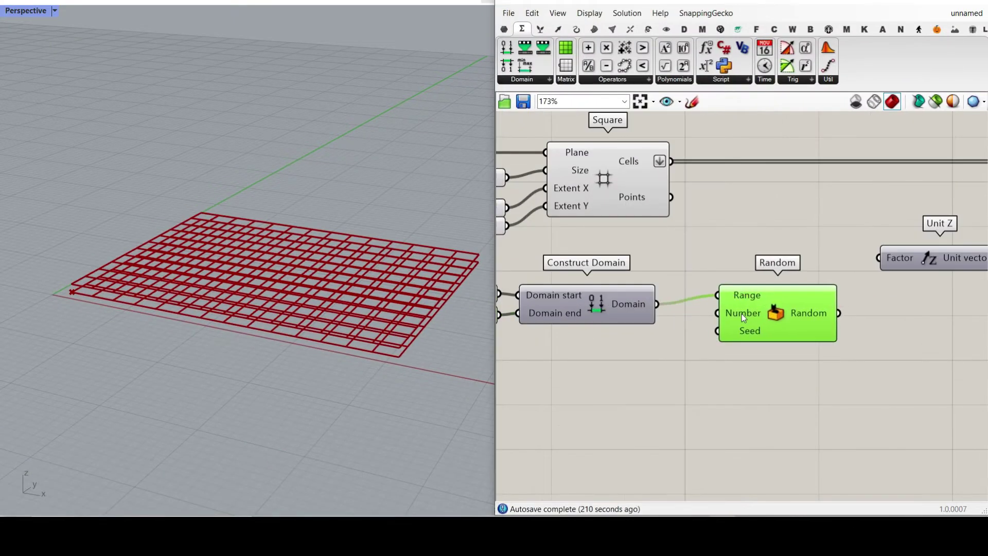
Step: Add a List Length component below Construct Domain and connect Square's flattened Cells output to its List input
mouse_move(741, 313)
left_click(540, 29)
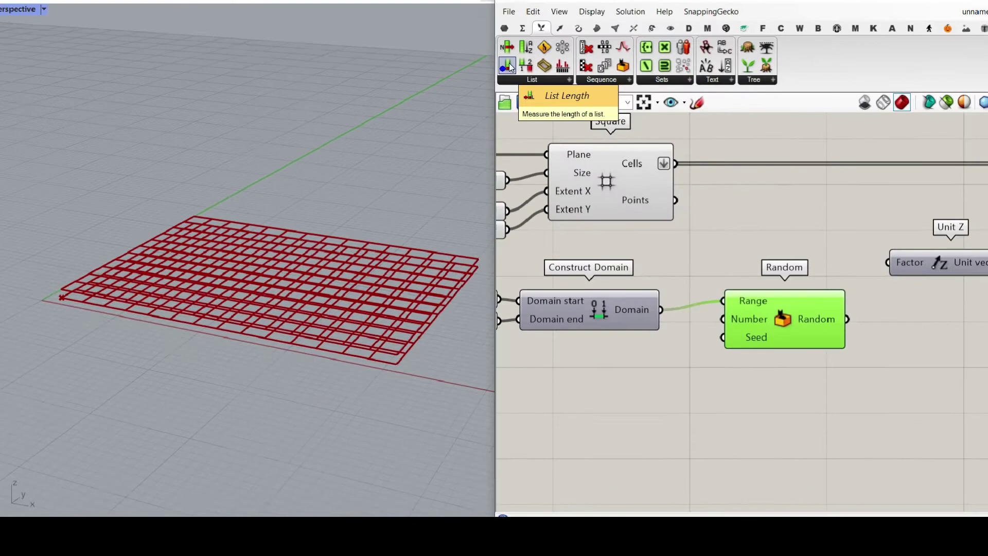
left_click(506, 65)
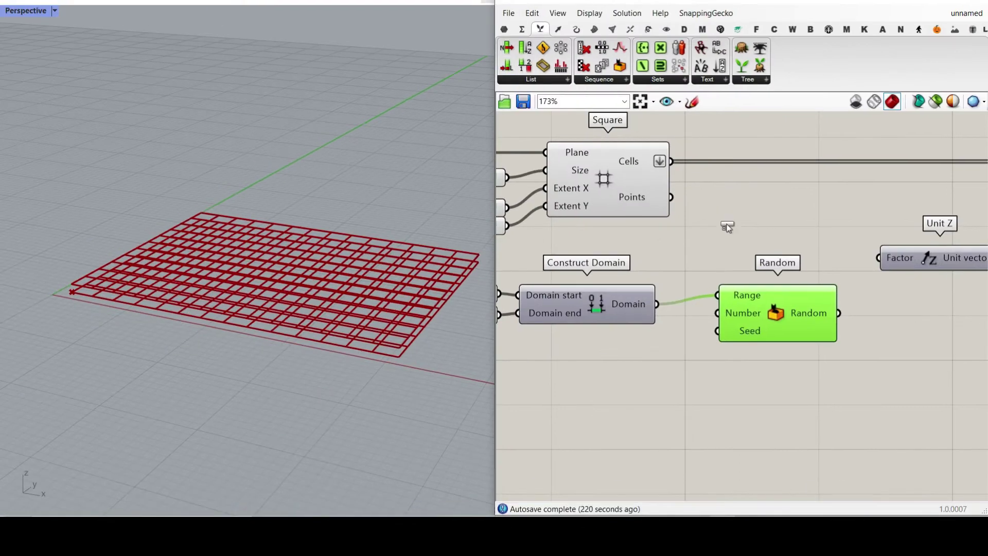
left_click(953, 383)
scroll(833, 280, "up", 2)
left_click_drag(837, 253, 881, 402)
left_click_drag(694, 240, 697, 261)
scroll(698, 261, "down", 2)
left_click_drag(770, 196, 637, 314)
left_click(632, 308)
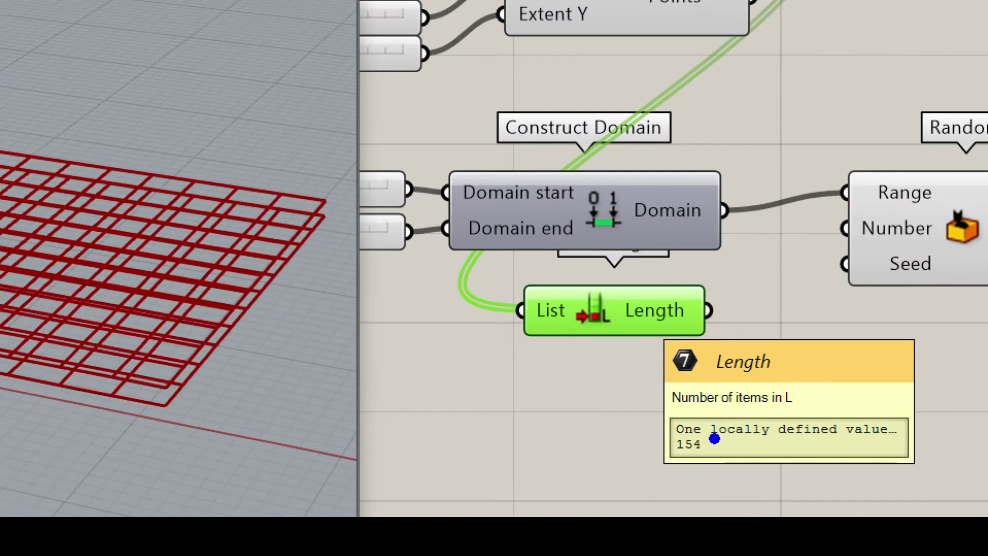
Step: Connect List Length's output to Random's Number input and the Random output to Unit Z's Factor
mouse_move(686, 373)
left_mouse_down()
mouse_move(617, 387)
mouse_move(688, 381)
mouse_move(686, 370)
left_mouse_up()
mouse_move(708, 310)
left_mouse_down()
mouse_move(850, 224)
mouse_move(828, 268)
left_mouse_up()
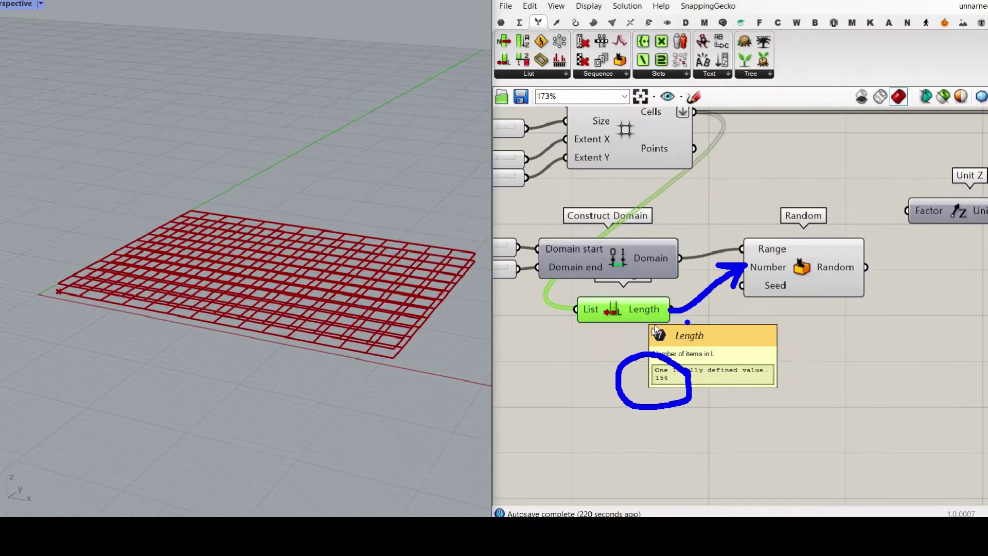
left_click_drag(669, 309, 742, 267)
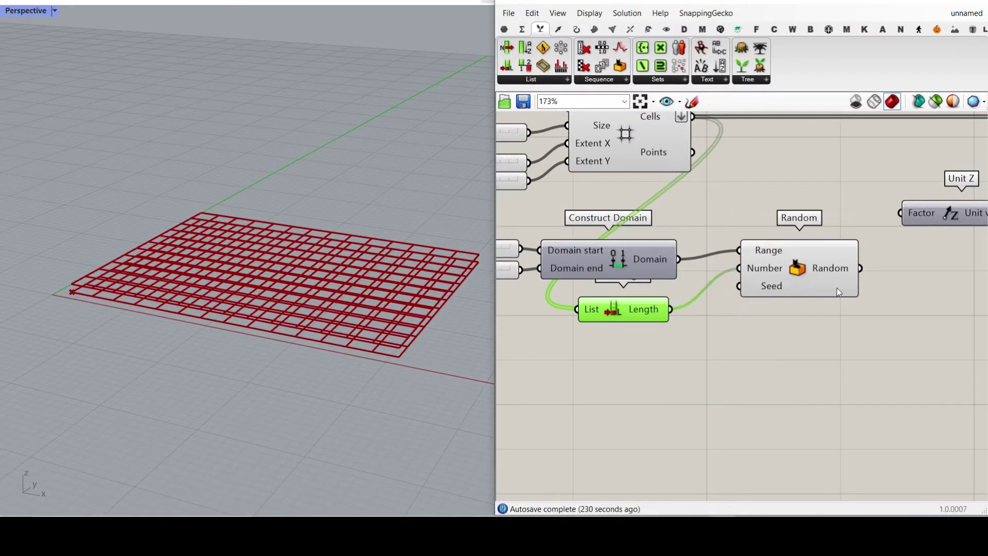
right_click_drag(840, 288, 671, 326)
left_click_drag(695, 306, 740, 265)
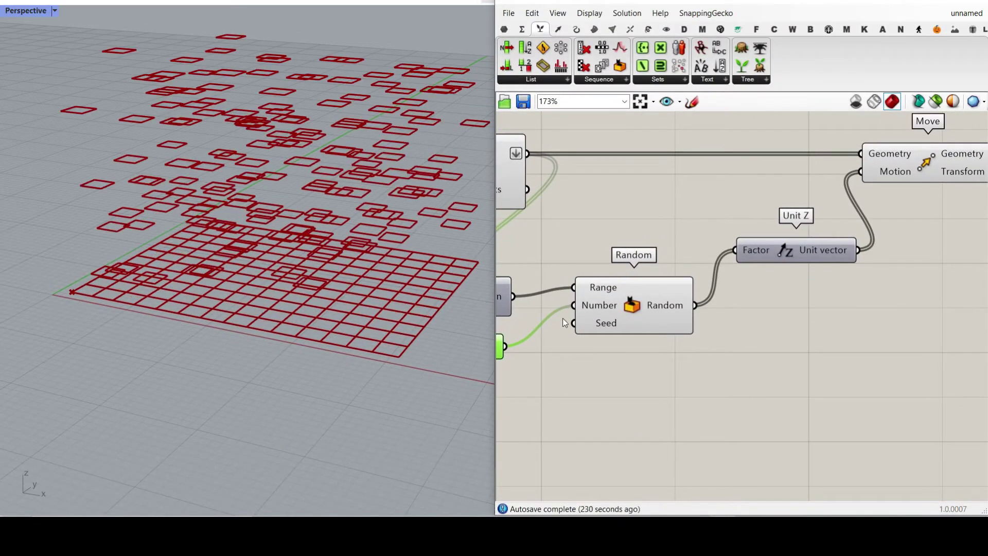
Step: Adjust the Construct Domain sliders to 4.78 for Domain start and 16.98 for Domain end
right_click_drag(605, 348, 861, 329)
right_click_drag(599, 311, 685, 318)
left_click_drag(644, 295, 578, 297)
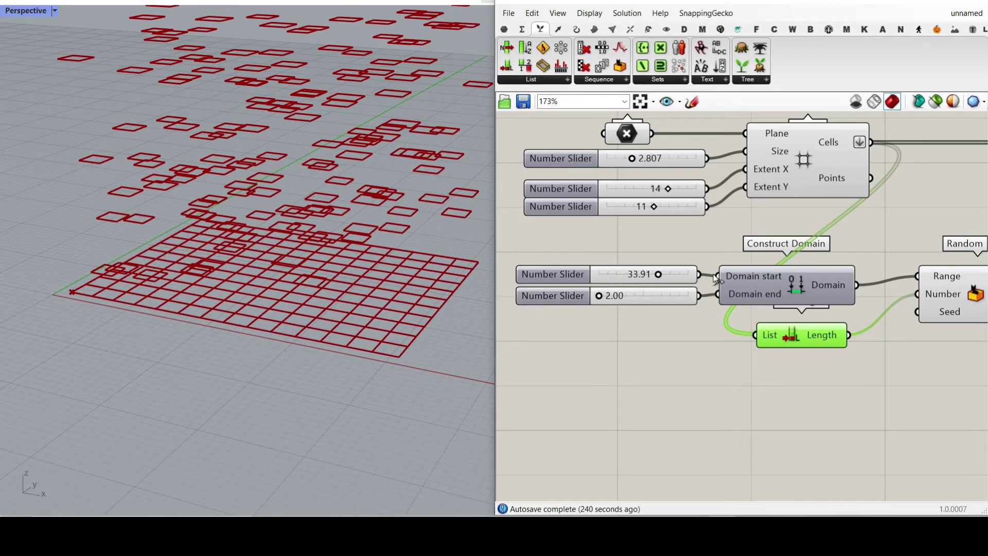
left_click_drag(648, 278, 603, 276)
left_click_drag(606, 298, 633, 301)
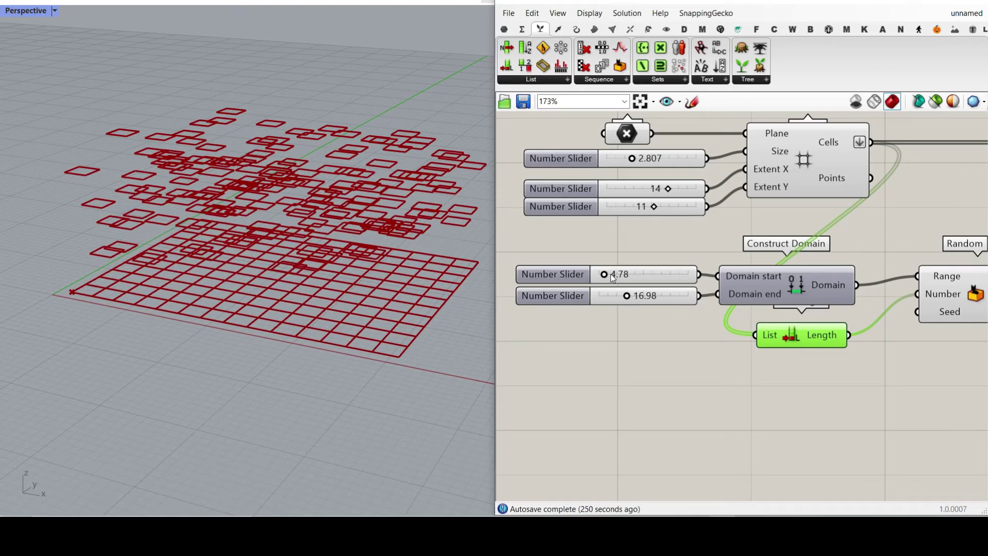
left_click(611, 278)
right_click_drag(903, 340, 824, 330)
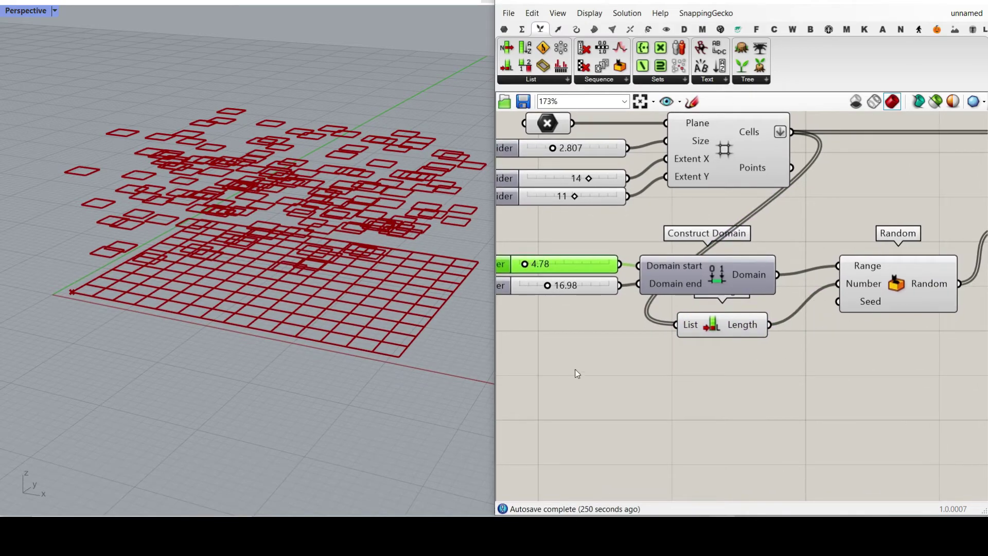
Step: Create a 1 to 1000 integer number slider below List Length, connect it to Random's Seed and set it to 295
scroll(766, 369, "up", 1)
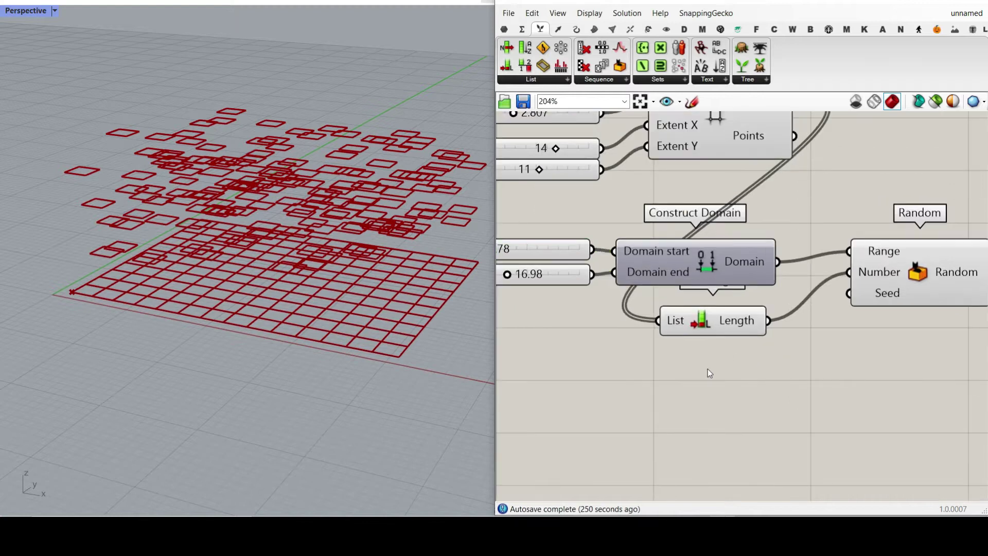
double_click(706, 368)
type("1..100")
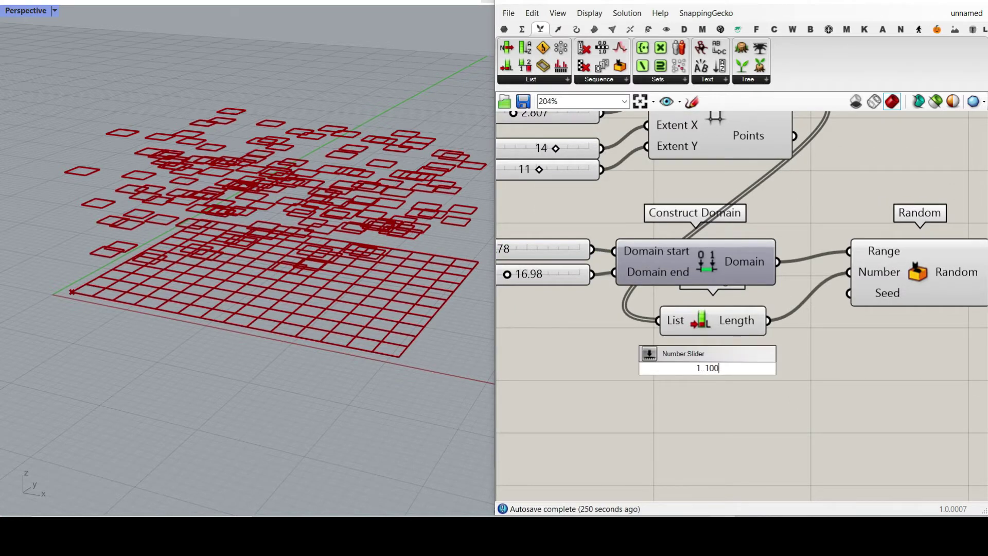
key("Return")
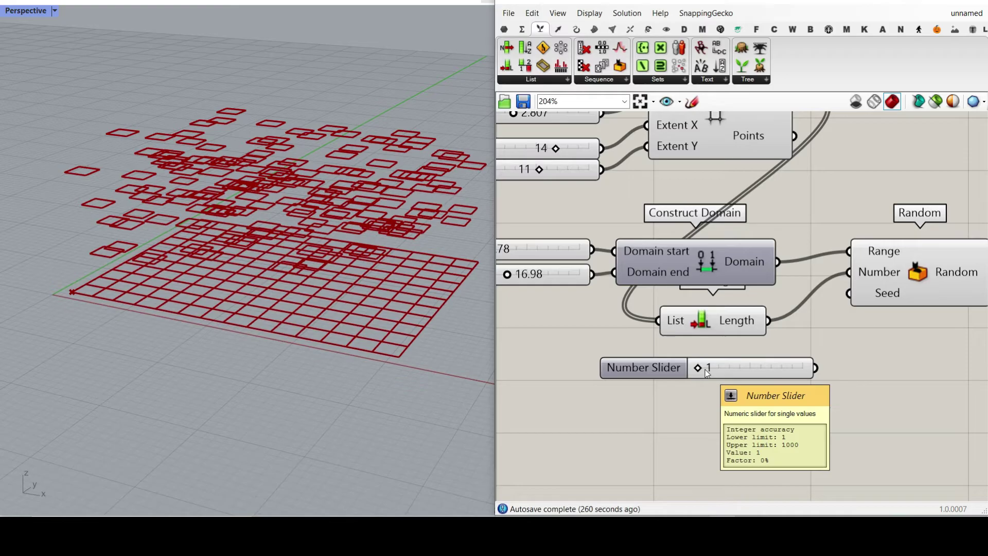
left_click_drag(825, 345, 849, 293)
left_click_drag(699, 369, 728, 369)
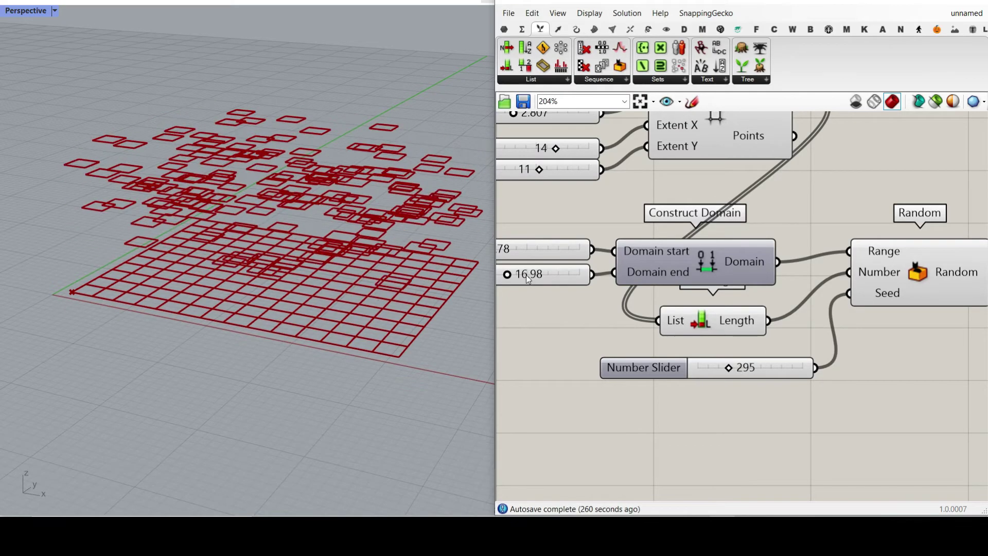
Step: Set the Domain end slider to 17.92 and the Square's Size slider to 5.804
right_click_drag(526, 275, 652, 307)
left_click_drag(634, 308, 636, 308)
right_click_drag(447, 296, 453, 345)
right_click_drag(619, 235, 681, 288)
left_click_drag(701, 200, 733, 199)
scroll(266, 278, "down", 8)
right_click_drag(375, 267, 349, 257)
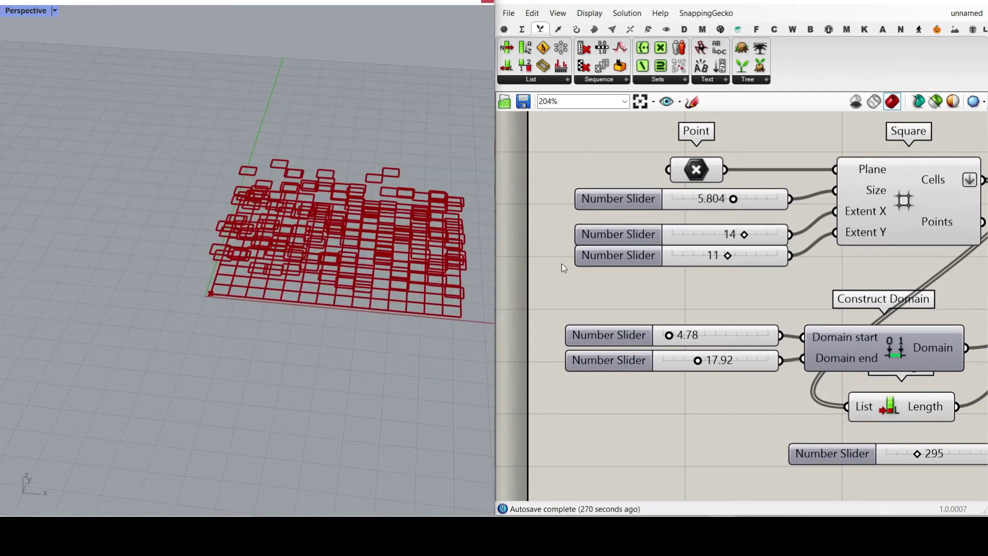
Step: Turn off the Square component's preview so only the moved cells are displayed, with the Move component selected
scroll(561, 264, "down", 4)
right_click_drag(885, 231, 677, 236)
left_click(804, 235)
mouse_move(250, 322)
right_mouse_down()
mouse_move(256, 270)
mouse_move(247, 307)
right_mouse_up()
scroll(387, 270, "up", 2)
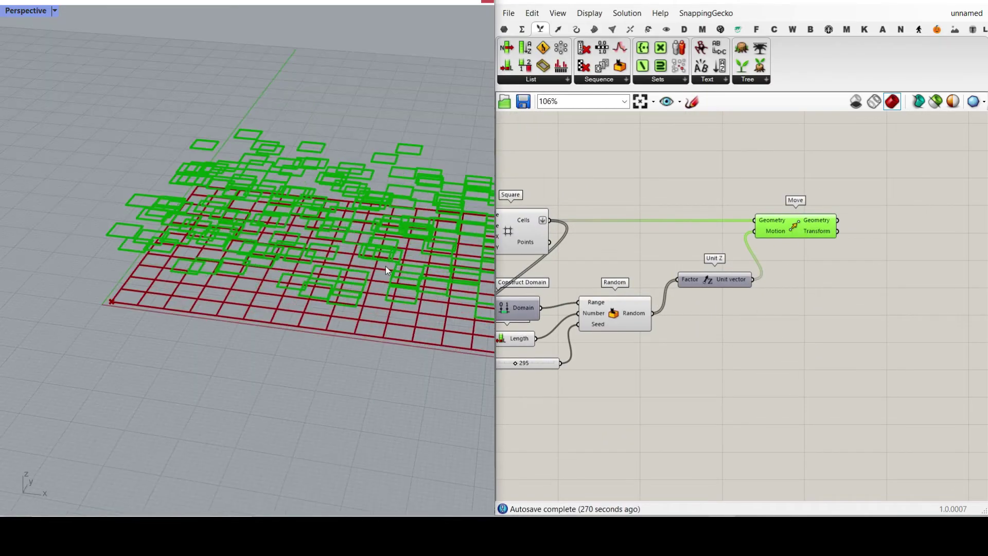
right_click(509, 232)
left_click(589, 252)
right_click_drag(322, 308, 253, 258)
scroll(253, 258, "up", 10)
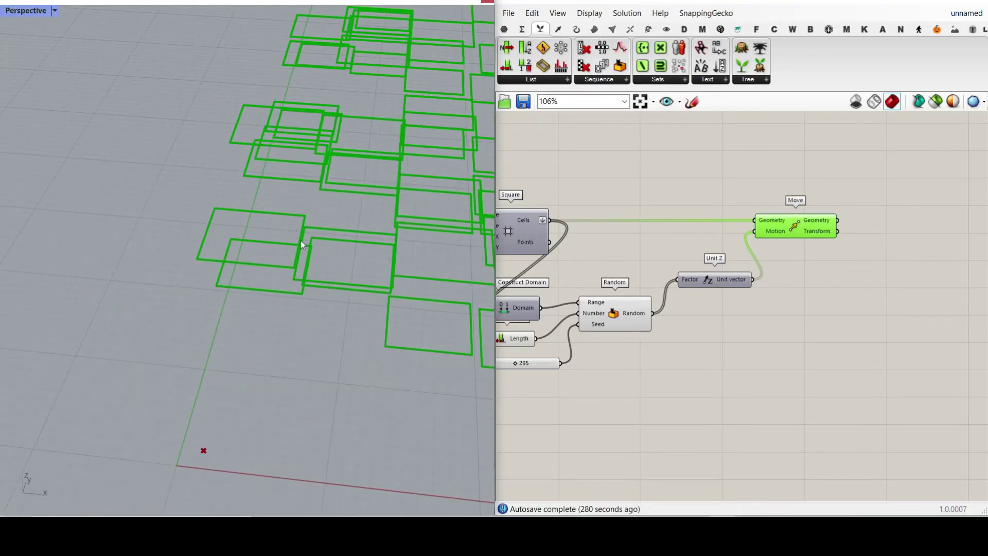
Step: Reduce the Square's Extent X and Extent Y sliders to 1 each
right_click_drag(520, 264, 736, 254)
scroll(720, 254, "up", 4)
left_click_drag(645, 244, 573, 269)
scroll(325, 255, "down", 4)
right_click_drag(325, 254, 244, 296)
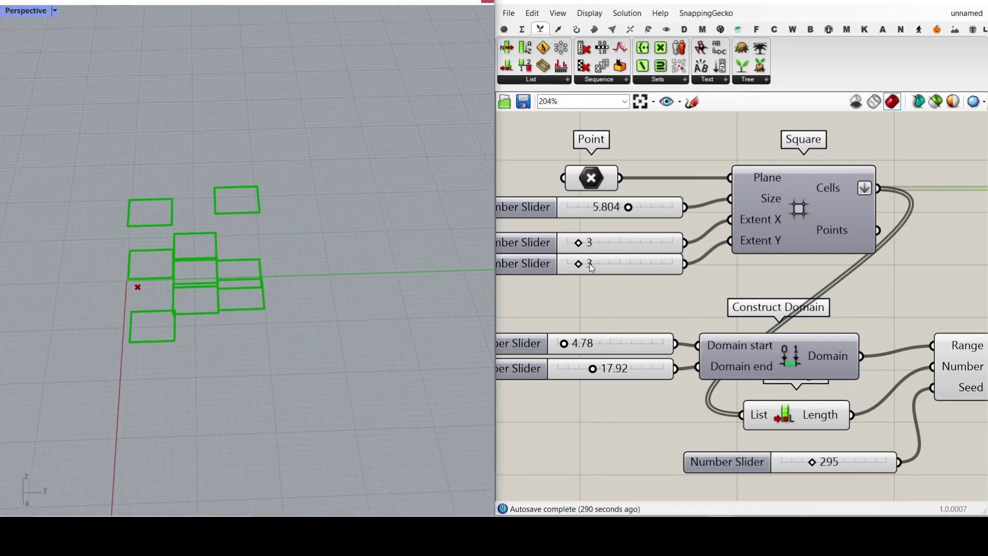
left_click_drag(578, 265, 564, 247)
Step: Lower the Domain end slider to 9.90 and bring the single moved cell into close view
right_click_drag(203, 247, 267, 183)
scroll(266, 184, "up", 6)
right_click_drag(680, 302, 652, 259)
right_click_drag(624, 356, 625, 319)
left_click_drag(567, 287, 547, 287)
right_click_drag(267, 262, 308, 303)
key("ctrl+2")
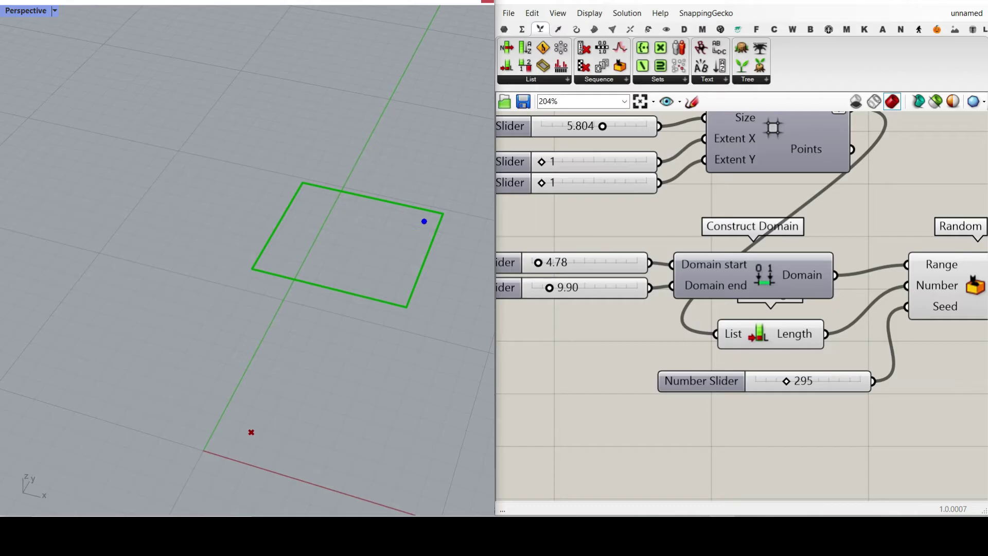
left_click_drag(262, 220, 455, 257)
mouse_move(445, 240)
left_mouse_down()
mouse_move(472, 261)
mouse_move(440, 271)
left_mouse_up()
mouse_move(458, 280)
left_mouse_down()
mouse_move(464, 299)
mouse_move(481, 301)
left_mouse_up()
left_click(451, 281)
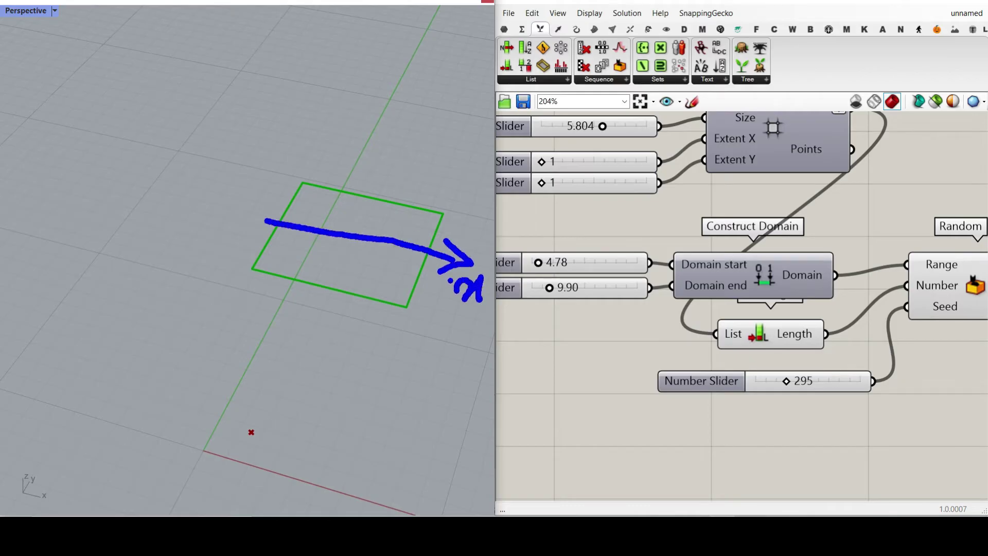
left_click_drag(340, 235, 349, 236)
mouse_move(417, 290)
left_mouse_down()
mouse_move(384, 242)
mouse_move(423, 225)
left_mouse_up()
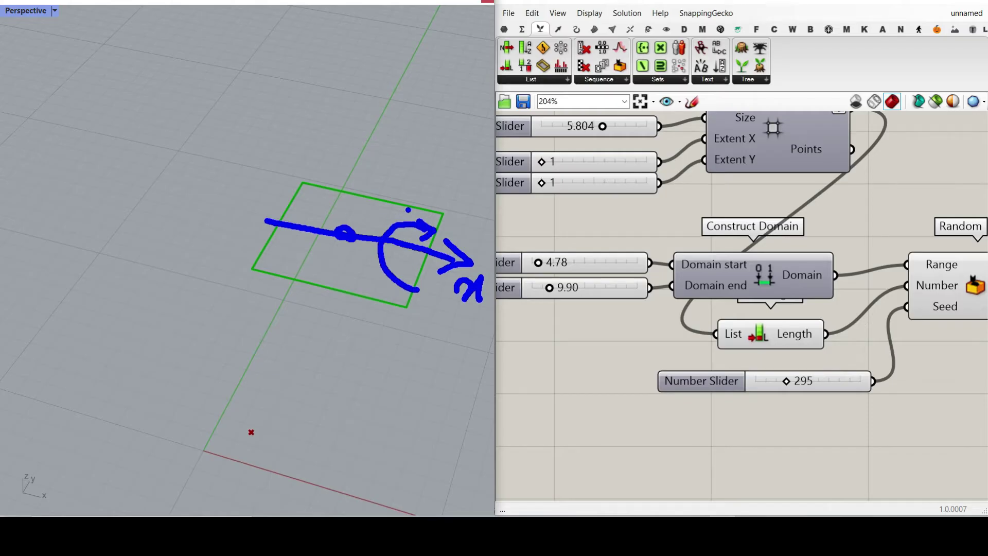
mouse_move(299, 328)
left_mouse_down()
mouse_move(368, 167)
mouse_move(383, 194)
left_mouse_up()
mouse_move(400, 133)
left_mouse_down()
mouse_move(425, 133)
mouse_move(407, 181)
left_mouse_up()
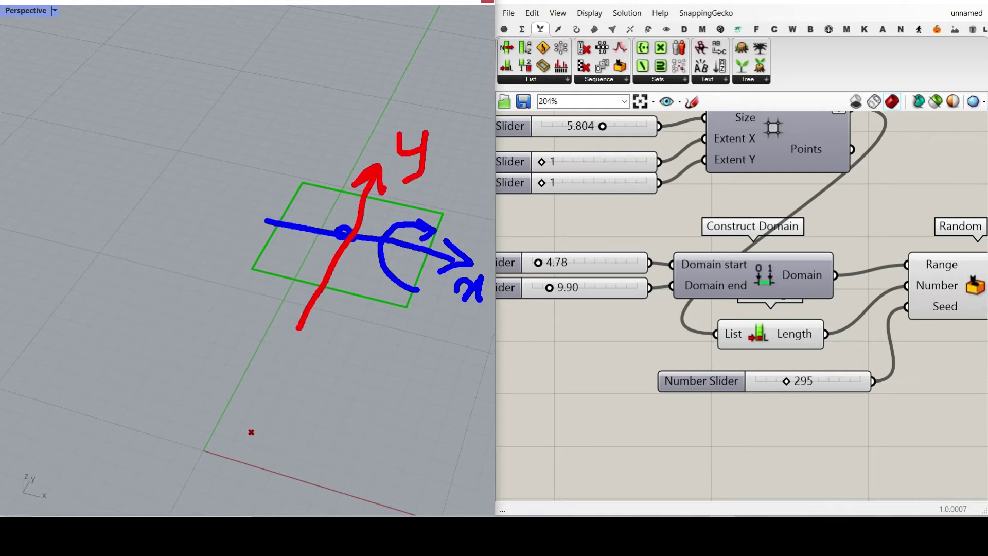
left_click_drag(310, 260, 356, 280)
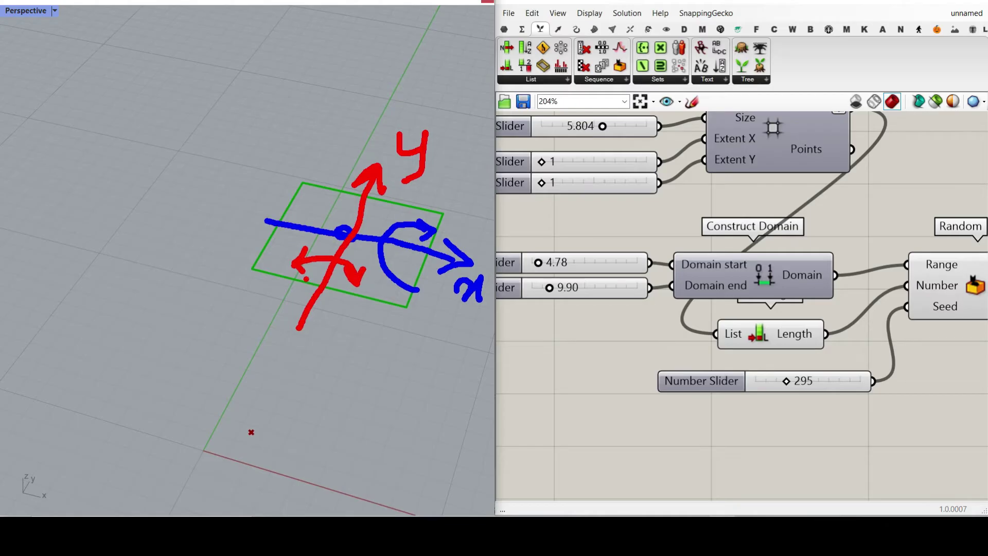
key("Escape")
Step: Add a Rotate 3D component beside the Move component
scroll(785, 273, "down", 6)
right_click_drag(828, 269, 727, 258)
mouse_move(884, 192)
right_mouse_down()
mouse_move(738, 205)
mouse_move(690, 257)
right_mouse_up()
scroll(741, 205, "up", 4)
scroll(726, 260, "up", 3)
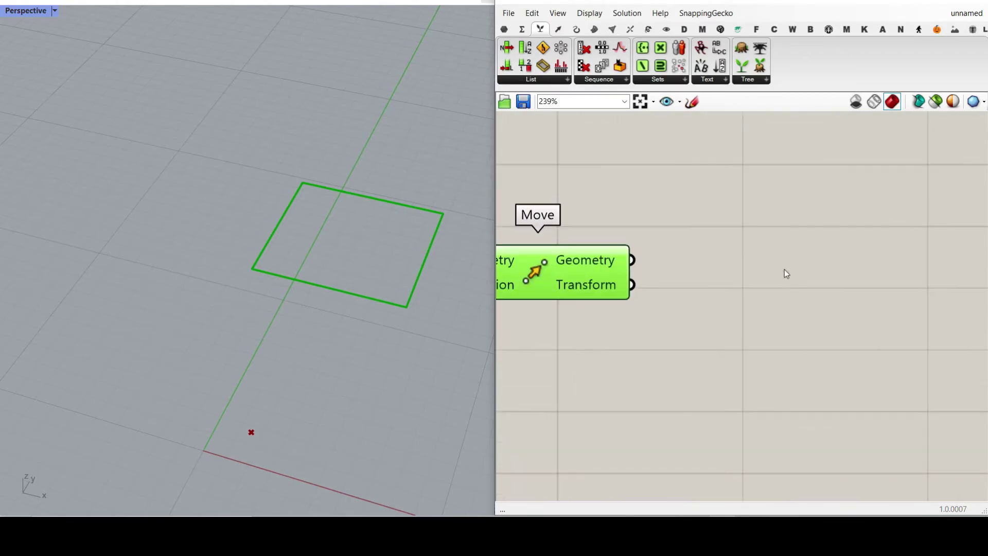
double_click(762, 275)
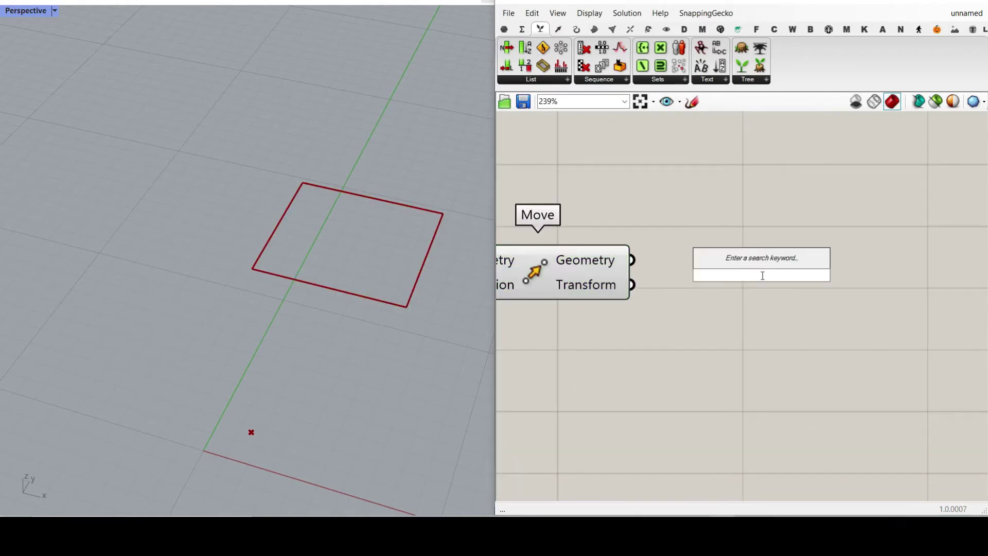
type("rot")
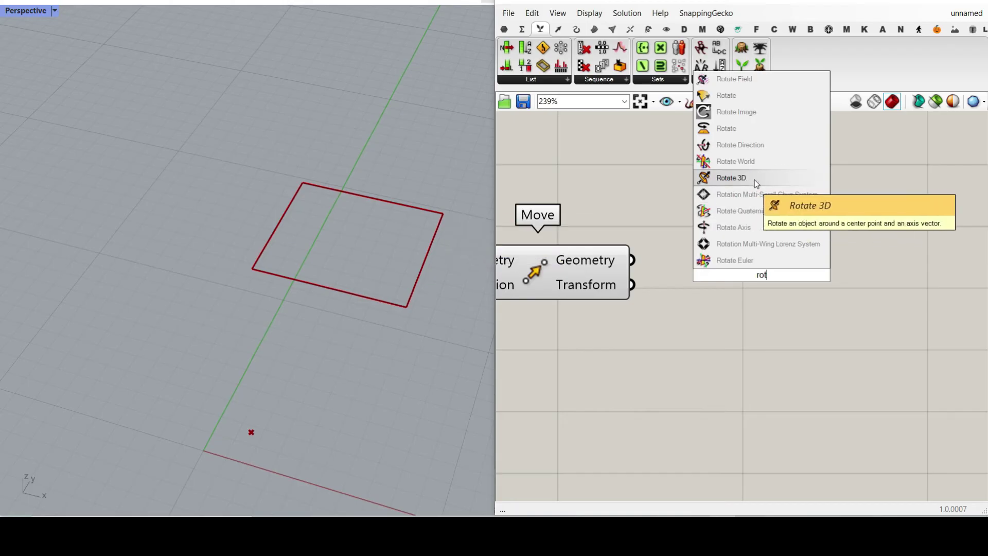
left_click(754, 177)
left_click_drag(754, 283, 756, 327)
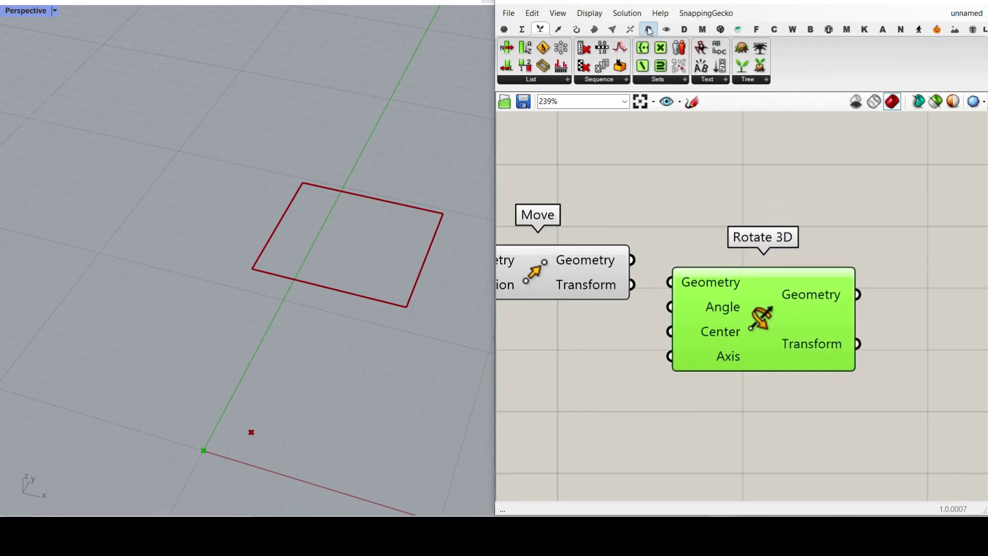
Step: Connect Move's Geometry output to Rotate 3D's Geometry input and place Rotate 3D farther from Move, aligned with it
left_click(649, 30)
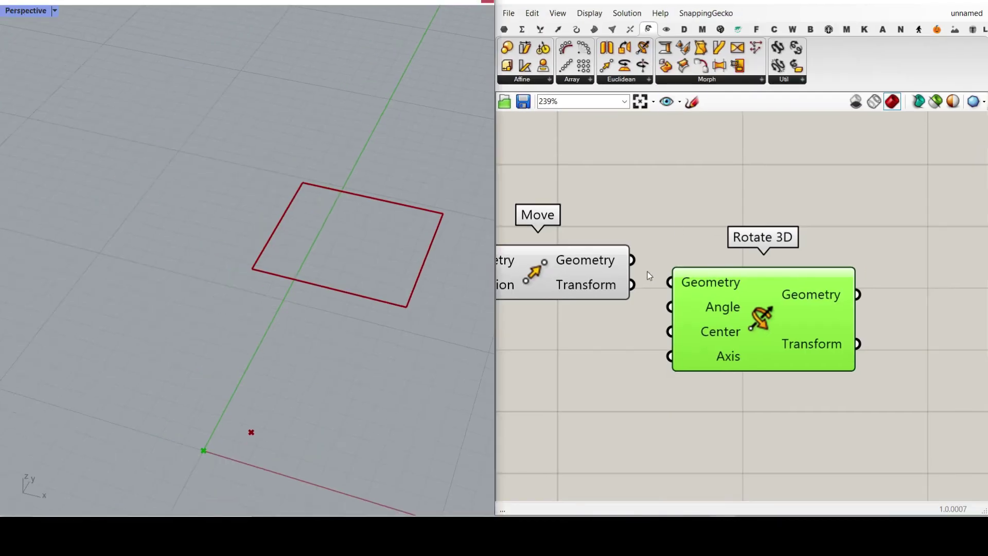
left_click_drag(632, 260, 676, 283)
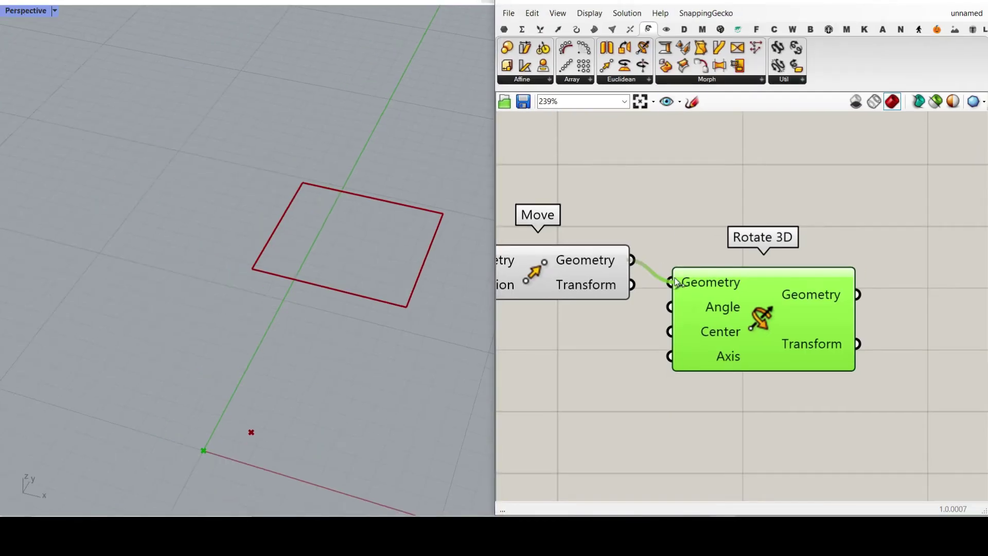
left_click_drag(724, 305, 854, 283)
left_click(690, 347)
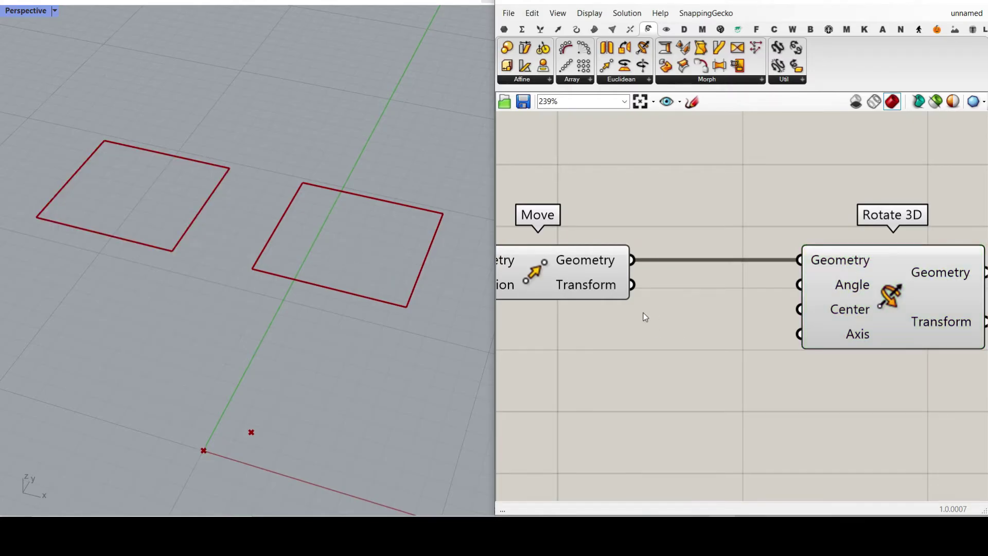
right_click_drag(846, 291, 759, 278)
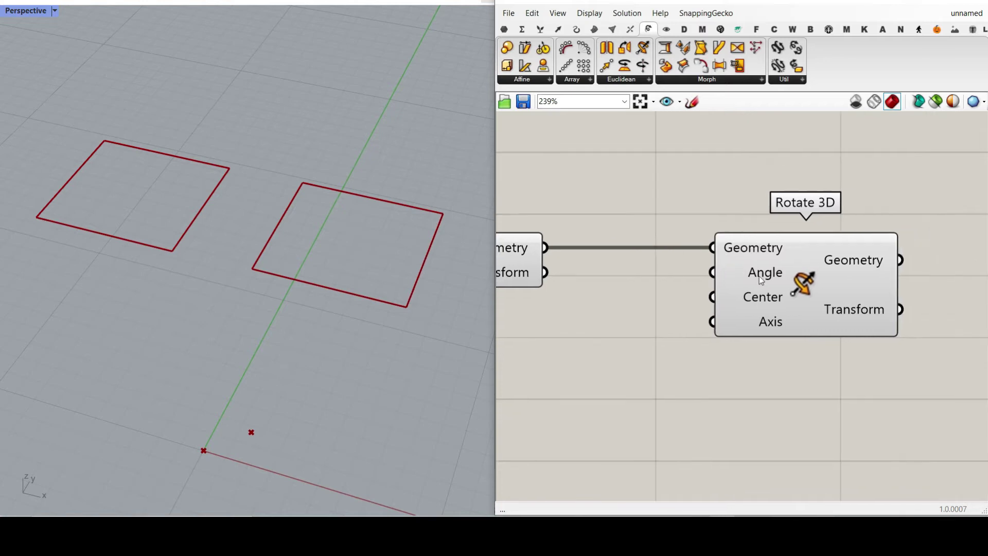
left_click_drag(759, 277, 777, 277)
right_click_drag(590, 313, 683, 322)
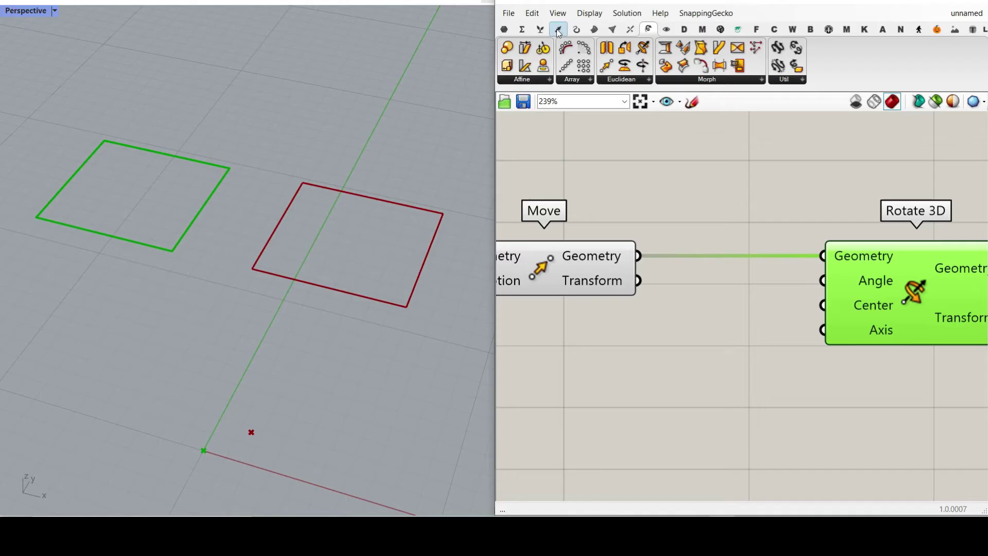
Step: Add an Is Planar component from the Surface Analysis group and place it below the wire between Move and Rotate 3D
left_click(578, 30)
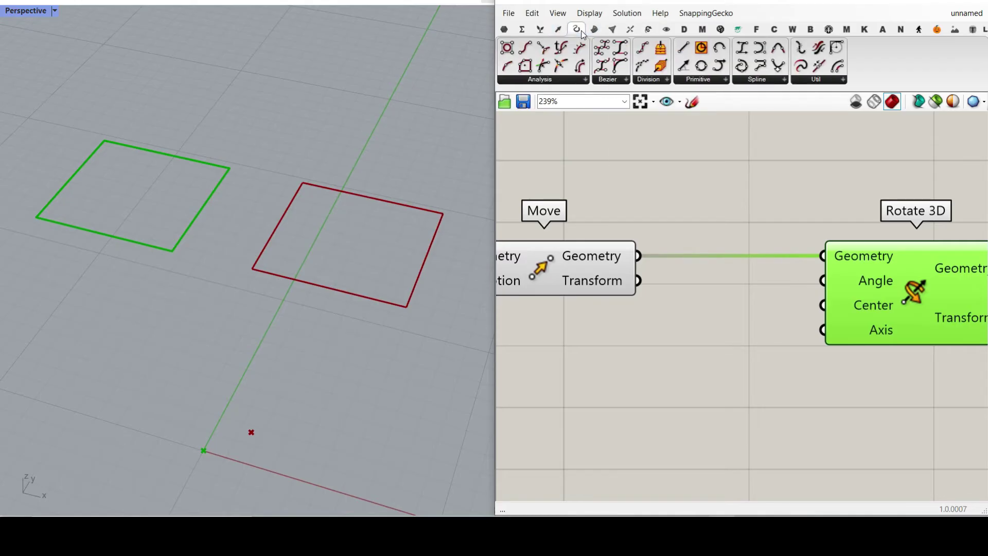
left_click(560, 80)
left_click(594, 30)
left_click(565, 80)
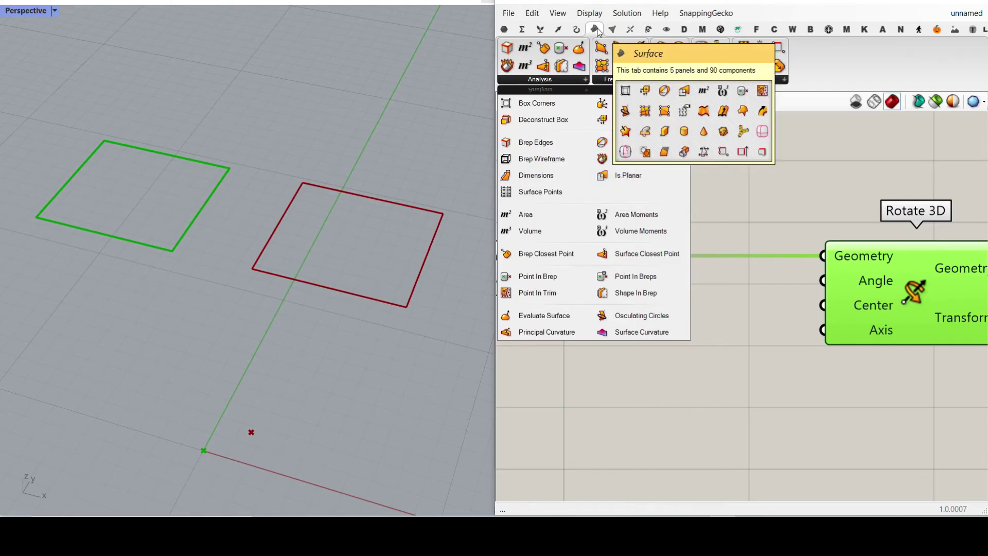
left_click(628, 176)
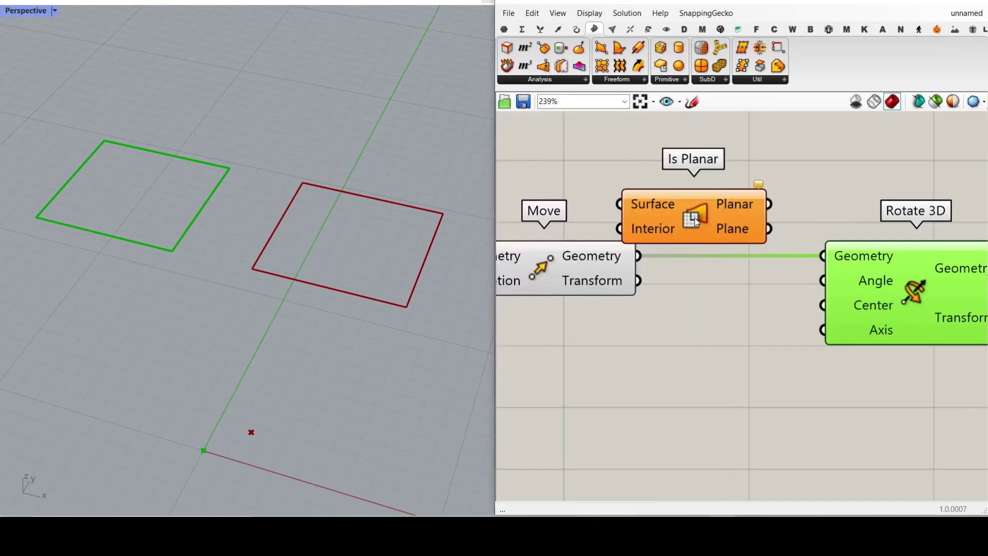
left_click(719, 388)
left_click(572, 264)
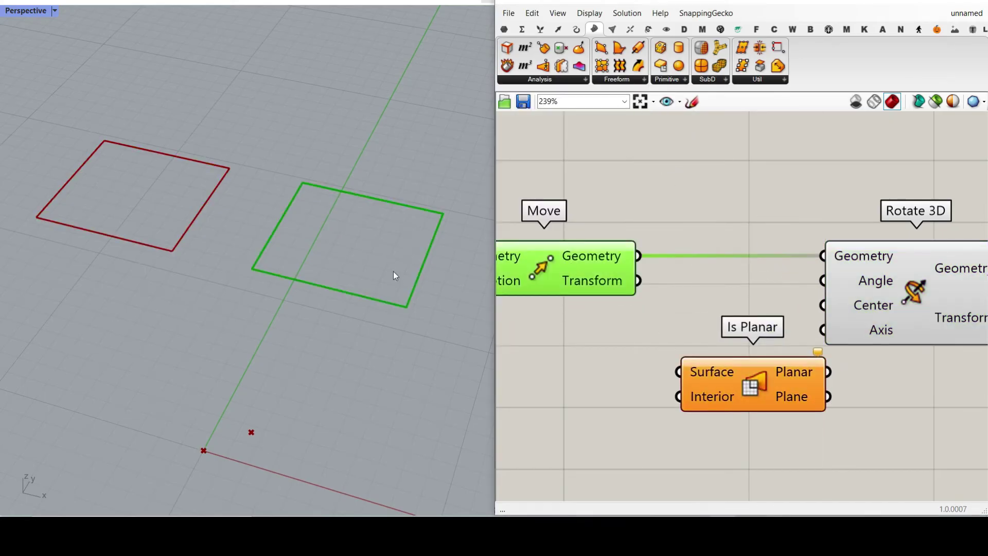
Step: Connect Move's Geometry output to Is Planar's Surface input, place Is Planar nearer Move, and move Rotate 3D farther away along the wire
left_click_drag(639, 261, 692, 369)
left_click_drag(776, 391, 707, 378)
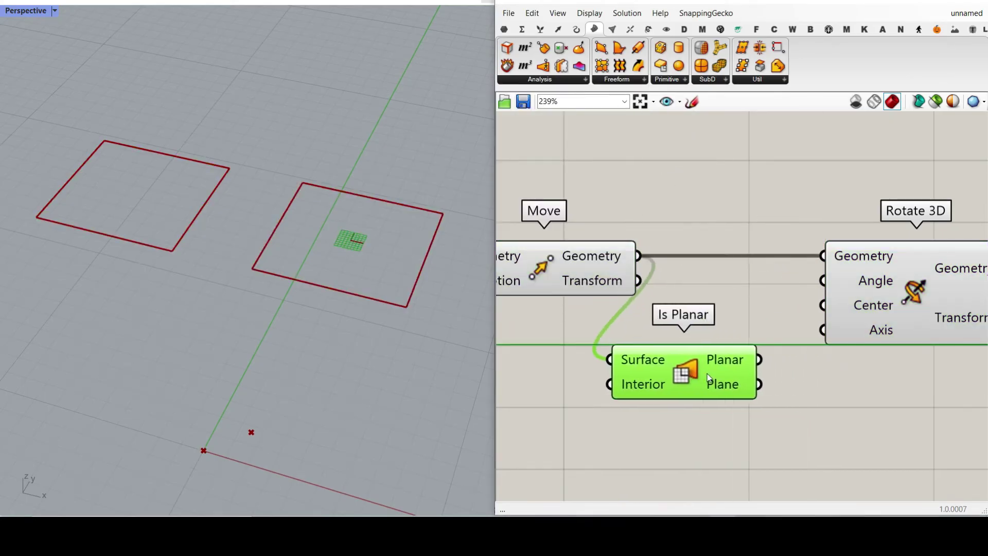
right_click_drag(907, 346, 750, 322)
left_click_drag(750, 318, 790, 305)
scroll(374, 379, "up", 5)
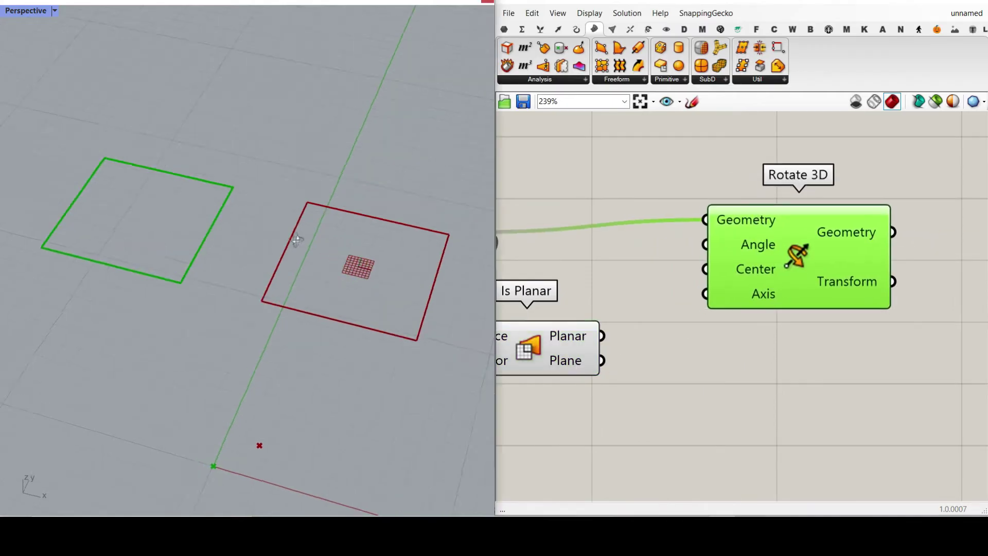
scroll(292, 253, "down", 10)
right_click_drag(786, 252, 762, 231)
left_click_drag(732, 241, 794, 254)
right_click_drag(795, 254, 871, 258)
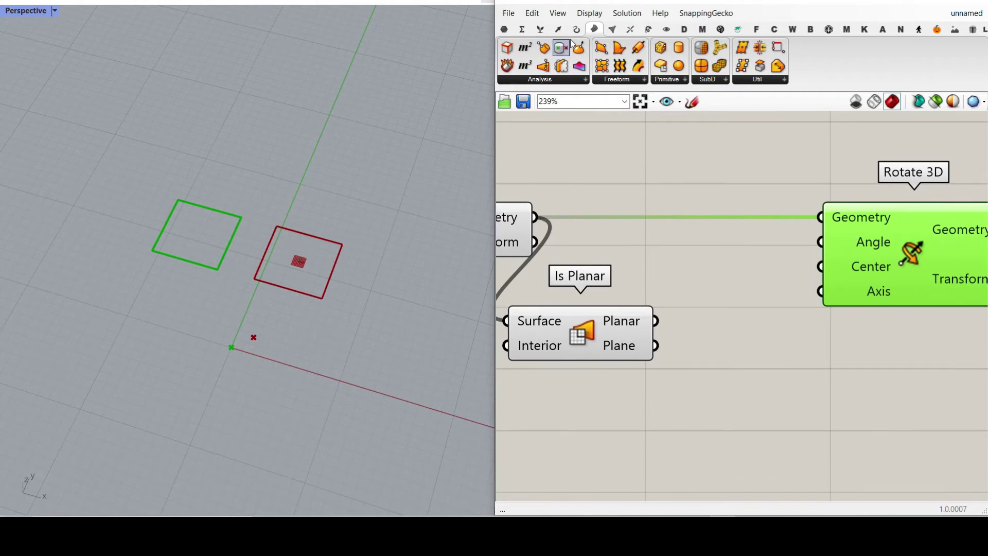
Step: Try the curve Planar component on Move's Geometry output to compare its plane origin, and delete the component
left_click(576, 29)
left_click(556, 79)
left_click_drag(535, 177, 604, 184)
right_click_drag(558, 202, 600, 223)
left_click_drag(600, 223, 623, 192)
left_click_drag(575, 238, 608, 176)
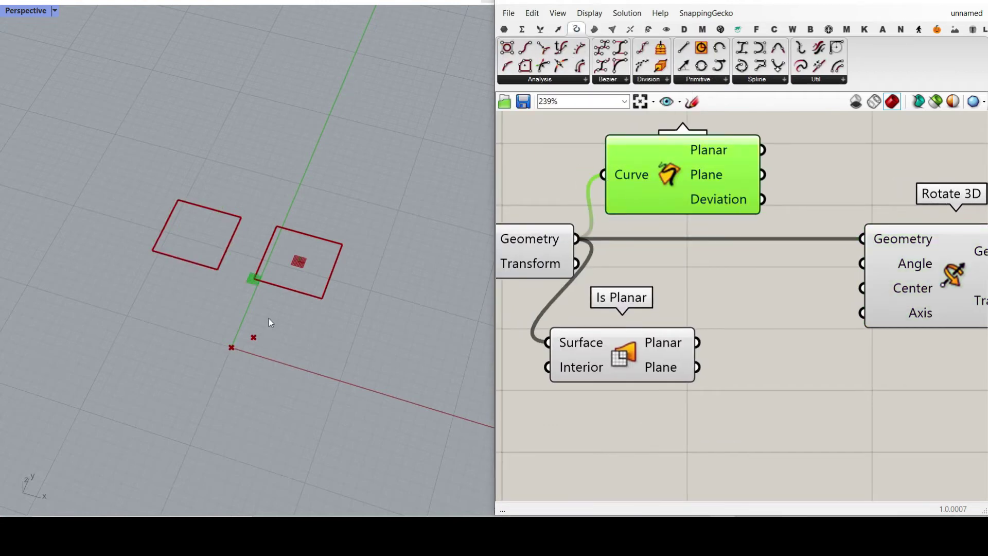
scroll(259, 279, "up", 5)
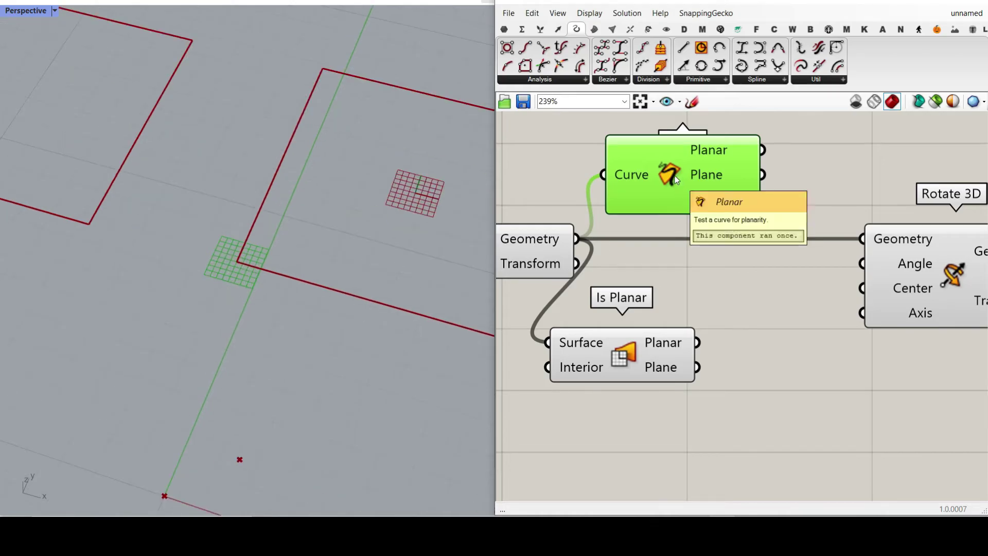
key("Delete")
Step: Move Is Planar between Move and Rotate 3D just below the wire, and shift Rotate 3D farther from it
left_click_drag(633, 349, 694, 328)
scroll(401, 216, "down", 3)
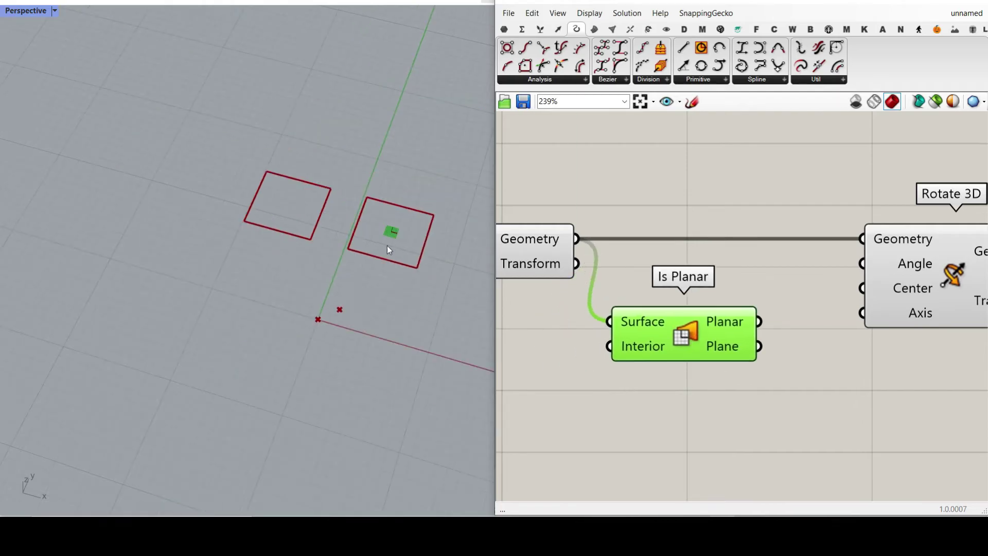
scroll(651, 282, "down", 3)
left_click(775, 287)
left_click_drag(775, 287, 792, 287)
left_click(688, 358)
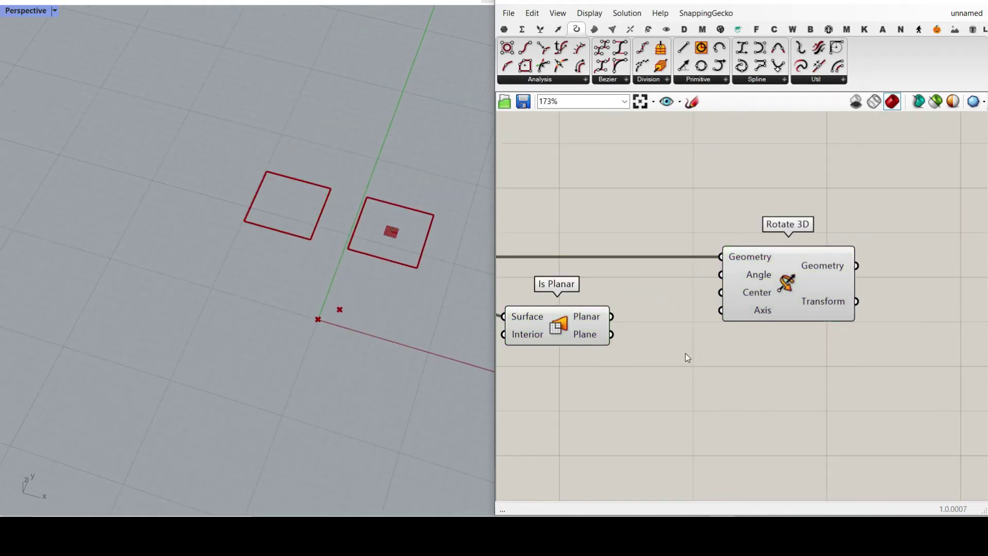
Step: Add a Deconstruct Plane component beside Is Planar and connect Is Planar's Plane output to its Plane input
left_click(565, 31)
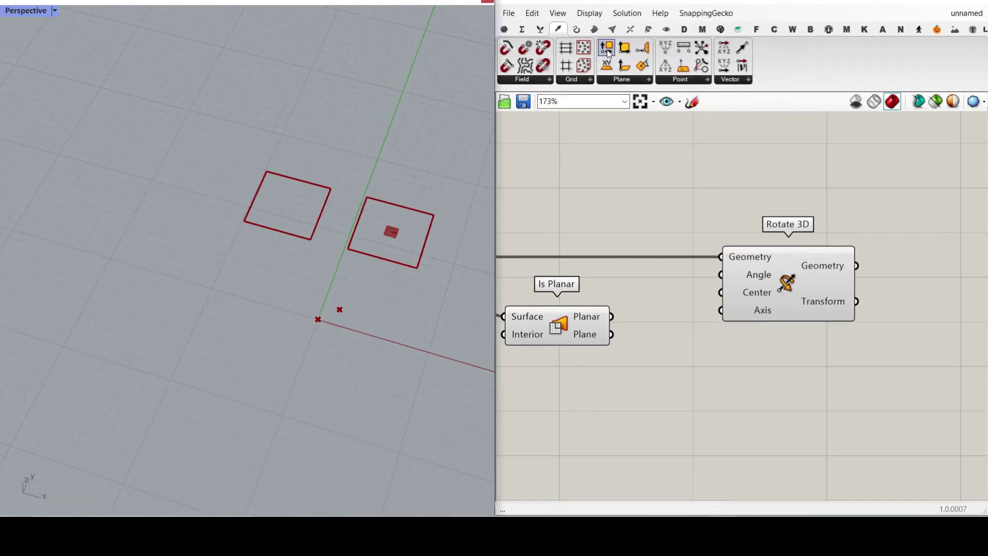
left_click(610, 61)
left_click(644, 419)
right_click_drag(567, 307, 637, 246)
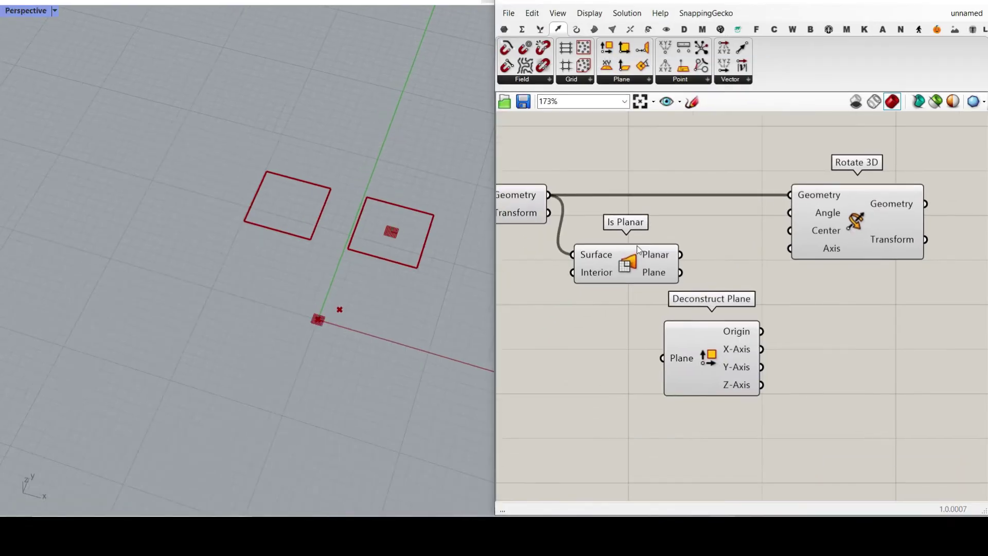
left_click_drag(638, 249, 590, 315)
scroll(623, 348, "up", 3)
left_click_drag(638, 335, 678, 364)
scroll(411, 232, "up", 15)
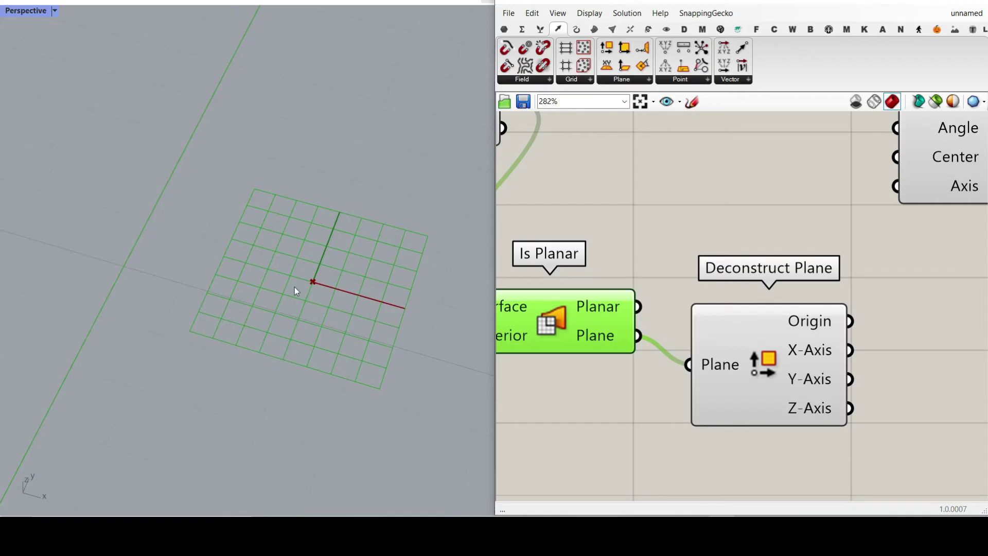
Step: Move Rotate 3D clear of Deconstruct Plane, and connect Origin to its Center input and X-Axis to its Axis input
right_click_drag(829, 283, 686, 305)
scroll(687, 305, "down", 6)
scroll(744, 253, "up", 2)
left_click_drag(745, 252, 791, 248)
left_click(782, 365)
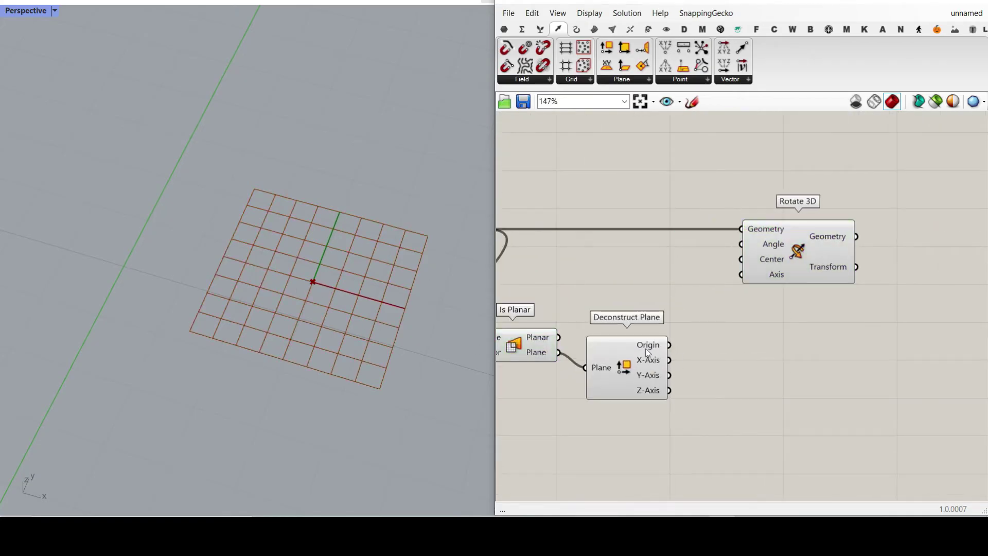
scroll(257, 325, "down", 5)
left_click_drag(670, 345, 741, 258)
left_click_drag(670, 360, 741, 274)
right_click_drag(371, 340, 284, 273)
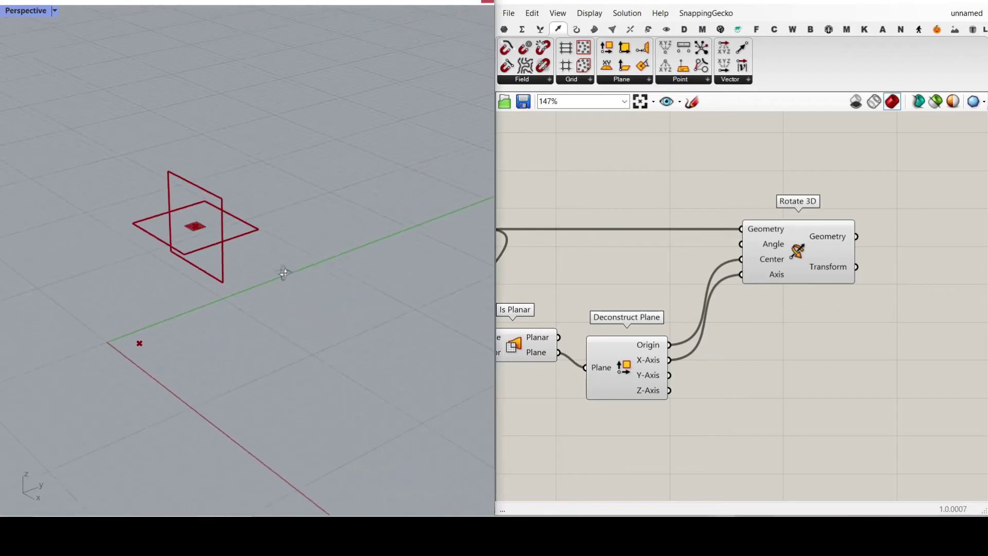
Step: Switch Rotate 3D's Angle input to Degrees
scroll(739, 246, "up", 5)
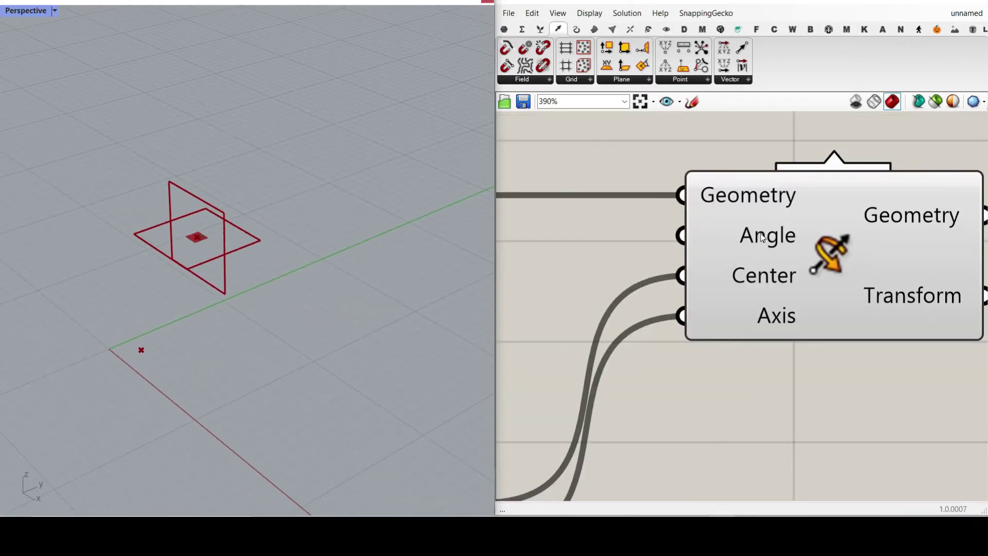
right_click(762, 237)
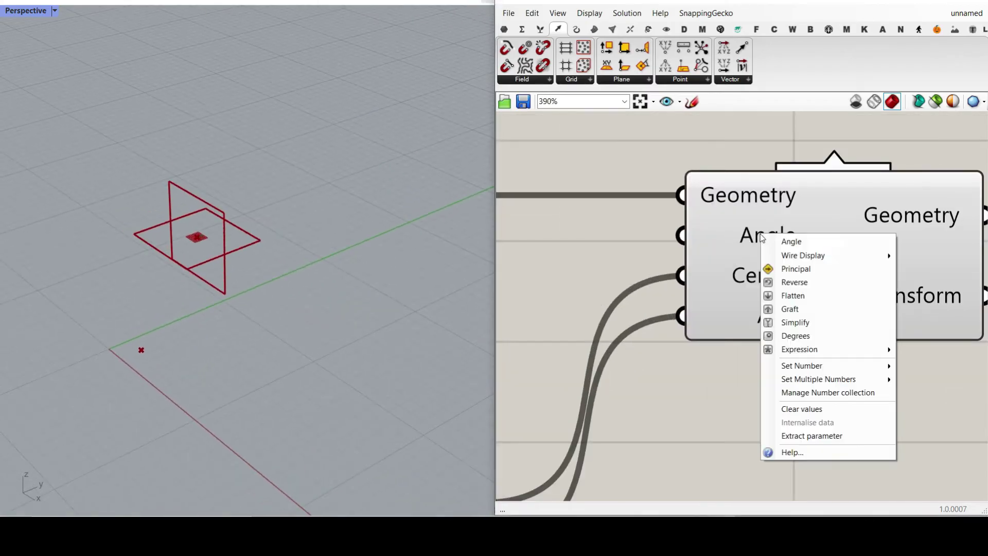
left_click(773, 336)
Step: Add an integer number slider above Move, connect it to Rotate 3D's Angle input and set it to 29
scroll(774, 334, "down", 6)
double_click(690, 284)
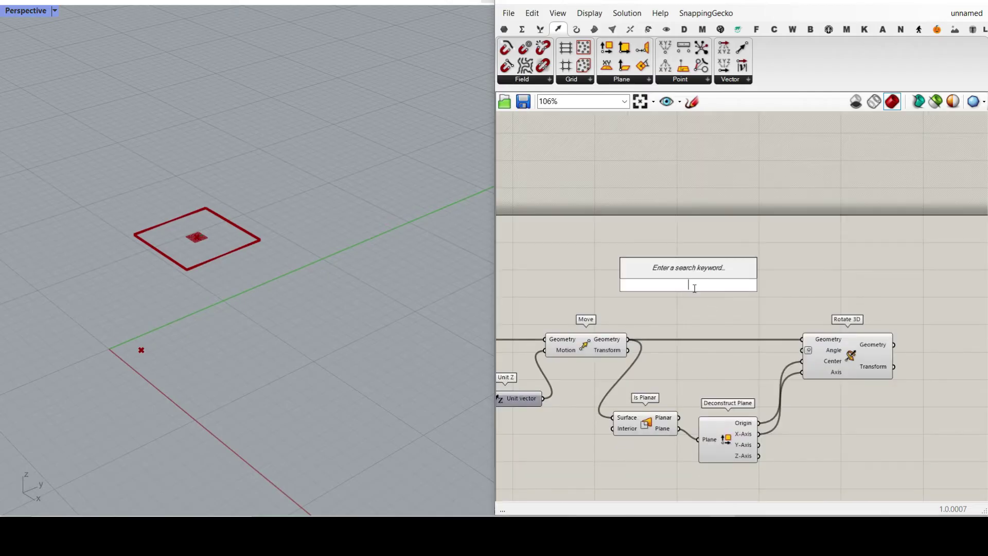
type("0..4")
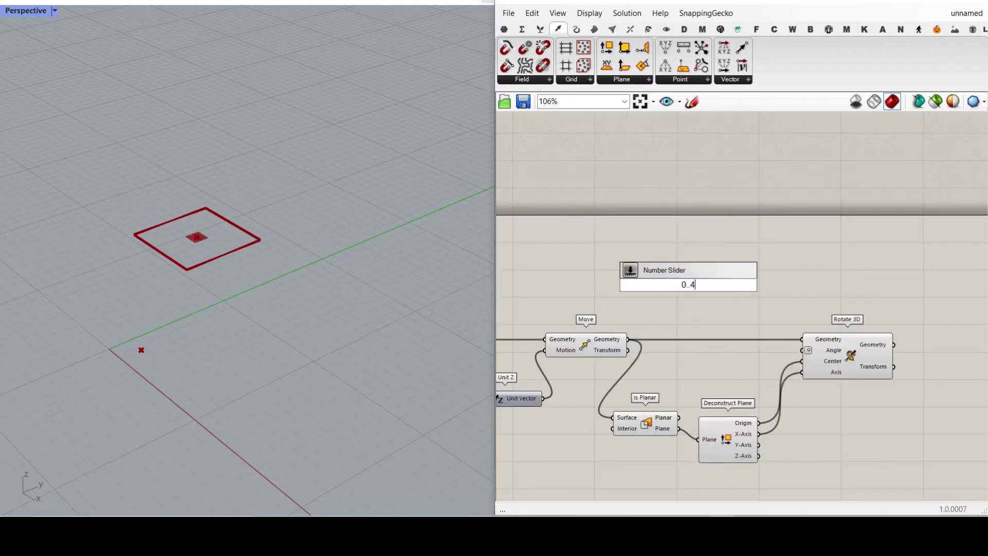
key("Return")
scroll(721, 303, "up", 3)
left_click_drag(771, 281, 854, 388)
left_click_drag(671, 282, 736, 282)
scroll(203, 252, "up", 5)
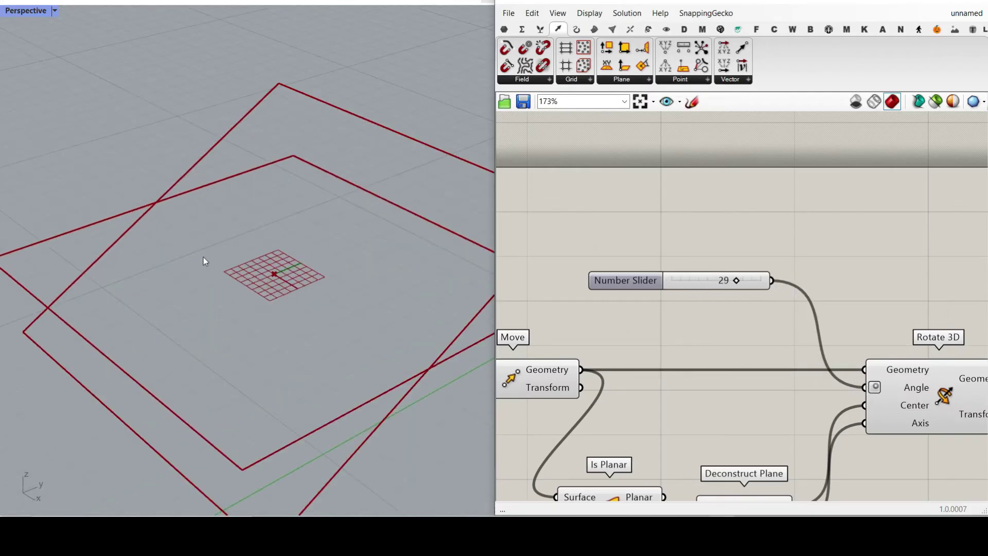
Step: Set the preview plane size to 5
scroll(203, 257, "down", 1)
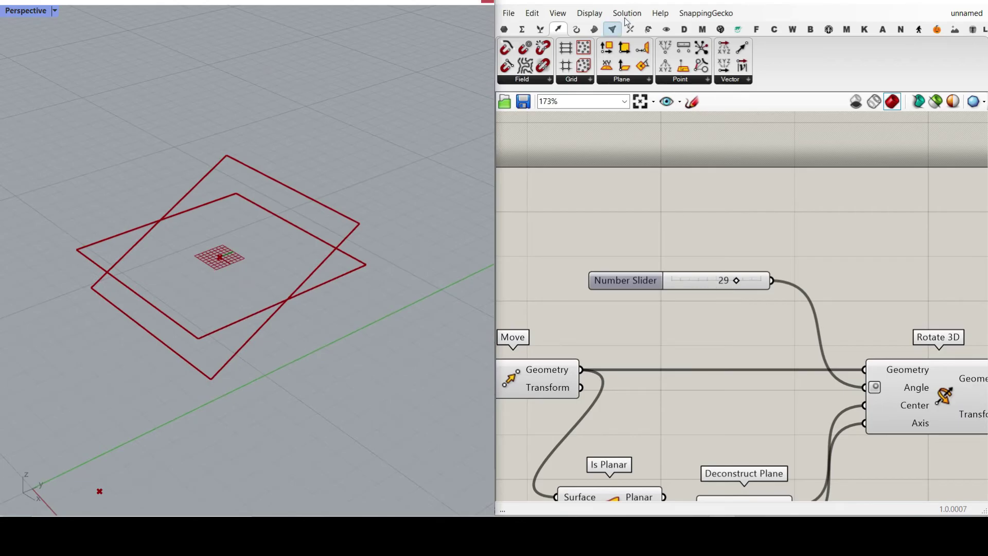
left_click(590, 13)
mouse_move(697, 222)
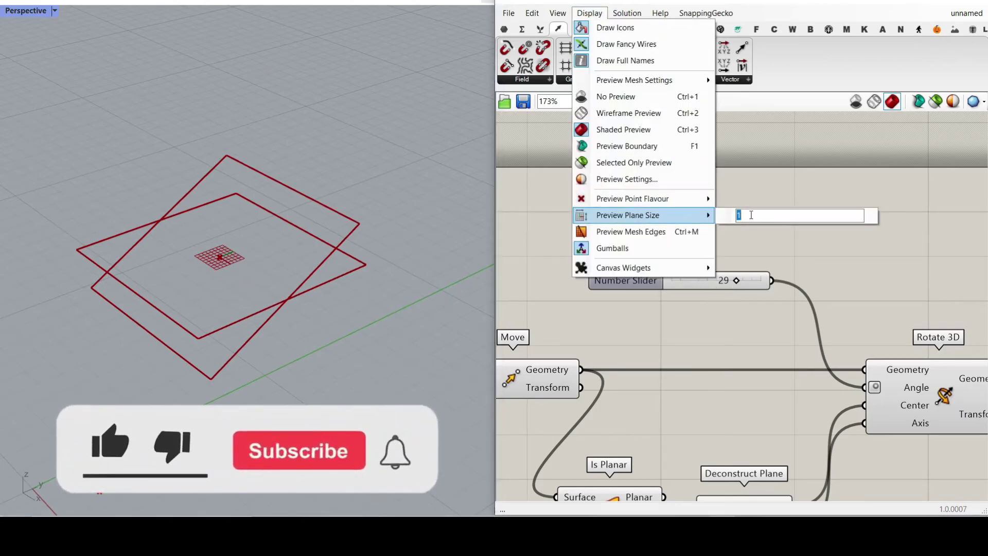
key("BackSpace")
type("5")
key("Return")
Step: Lower the rotation angle slider to 17 to test the tilt, and delete the slider
left_click_drag(725, 288, 696, 286)
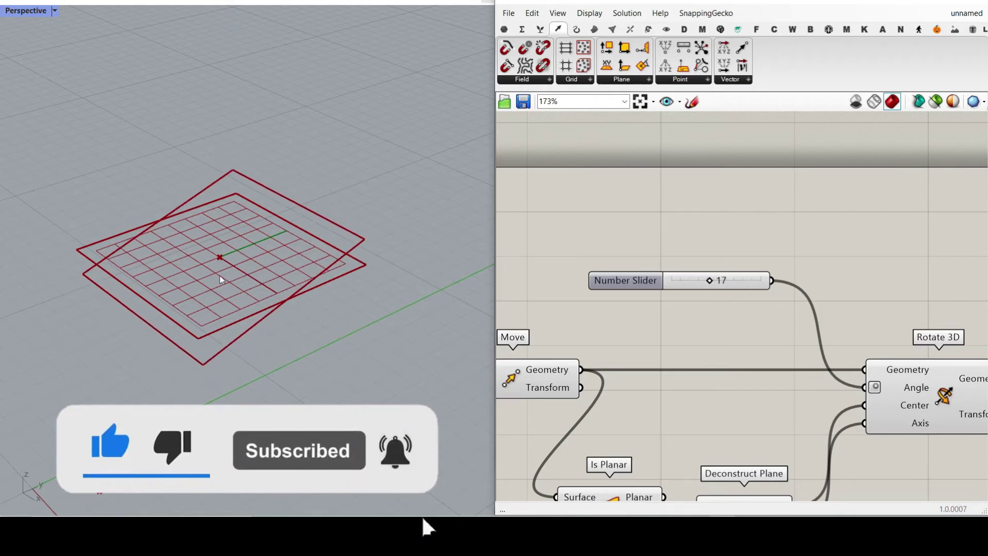
left_click(699, 271)
scroll(669, 264, "up", 3)
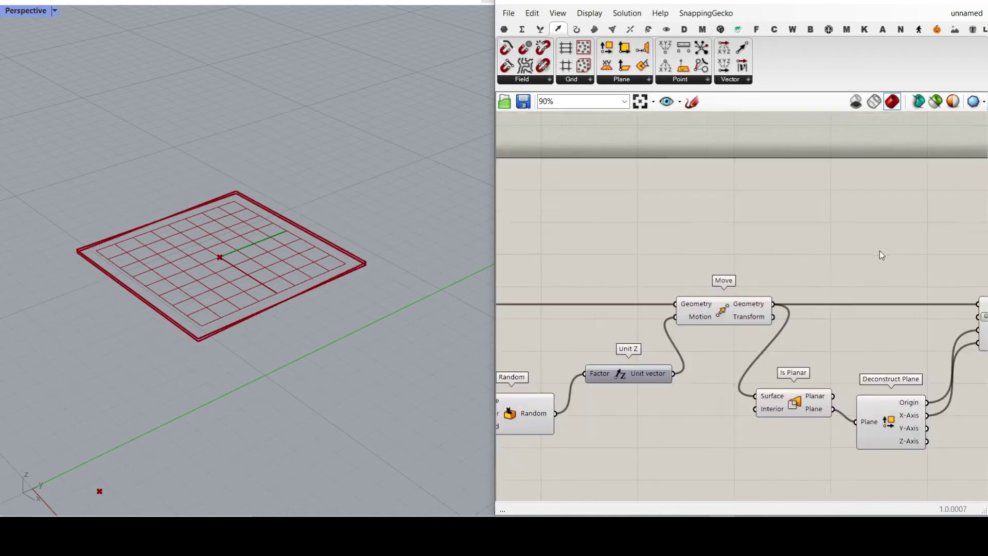
Step: Duplicate the Construct Domain, List Length and Random components with their sliders, and place the copy above Move and Rotate 3D
right_click_drag(748, 374, 779, 363)
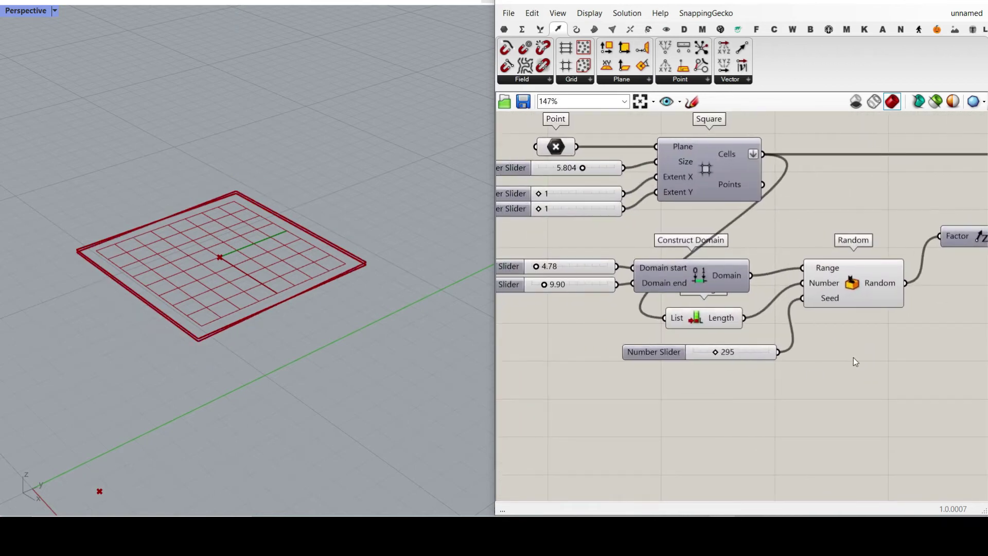
left_click_drag(844, 395, 558, 256)
scroll(616, 313, "down", 5)
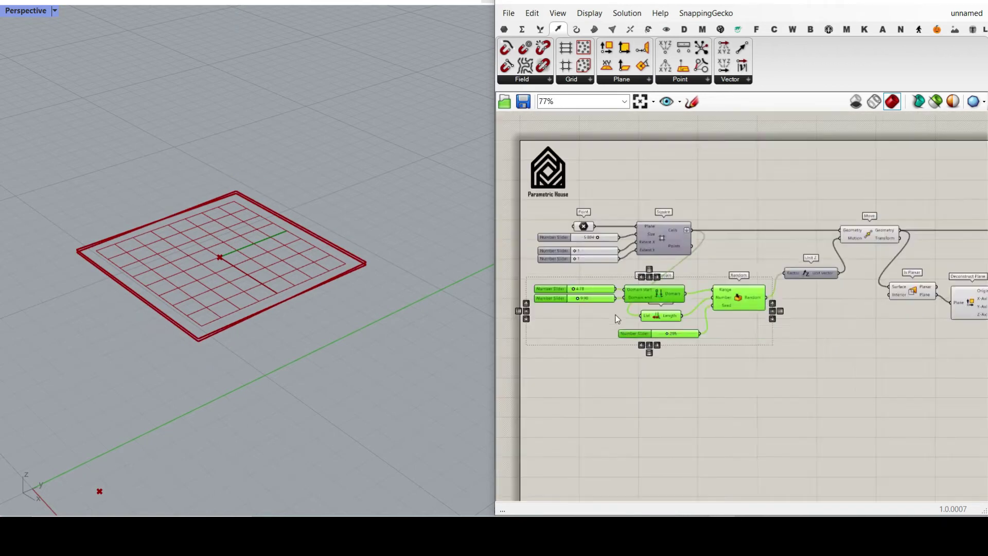
left_click_drag(580, 383, 742, 289)
scroll(769, 268, "up", 4)
left_click(713, 326)
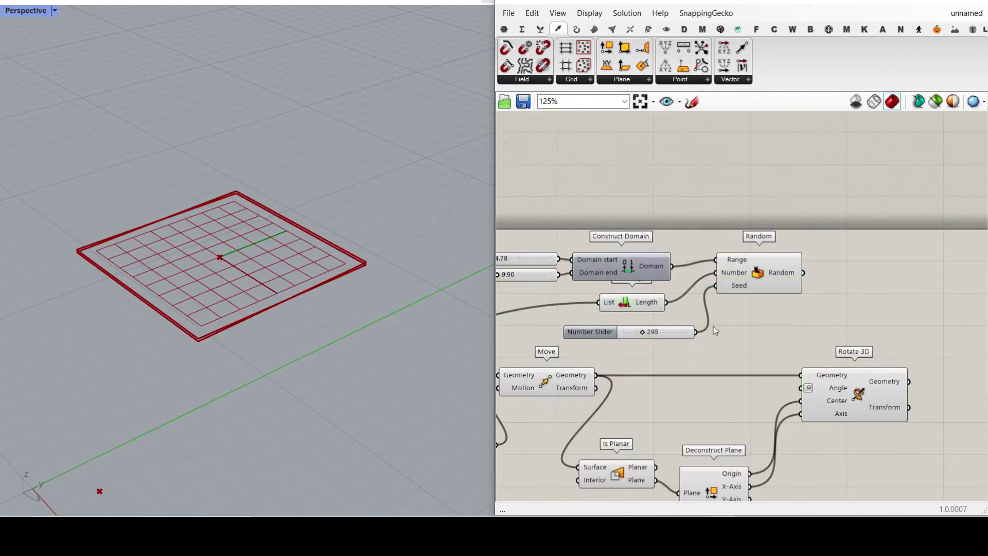
Step: Delete the two number sliders feeding the copied Construct Domain component
scroll(750, 276, "up", 2)
right_click_drag(638, 293, 771, 311)
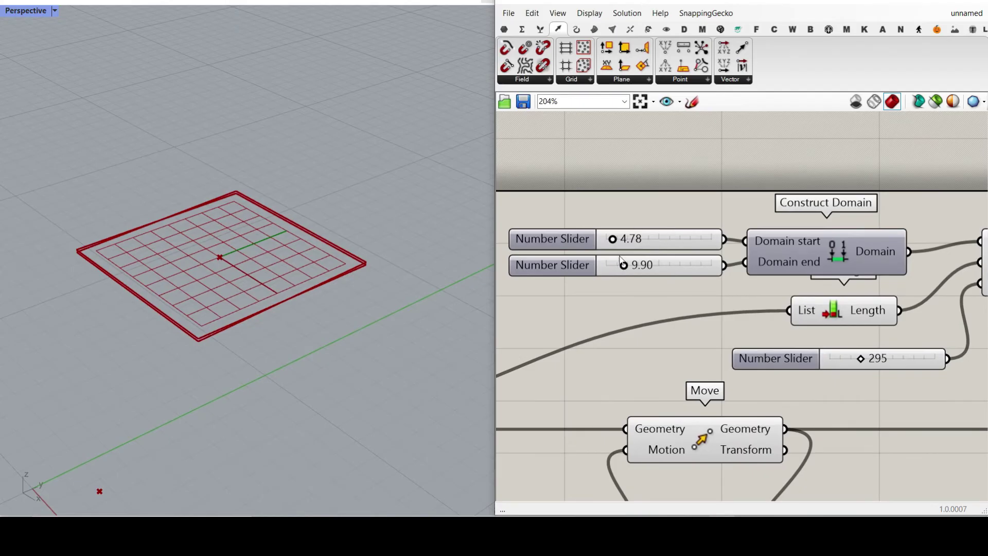
left_click_drag(683, 221, 620, 292)
key("Delete")
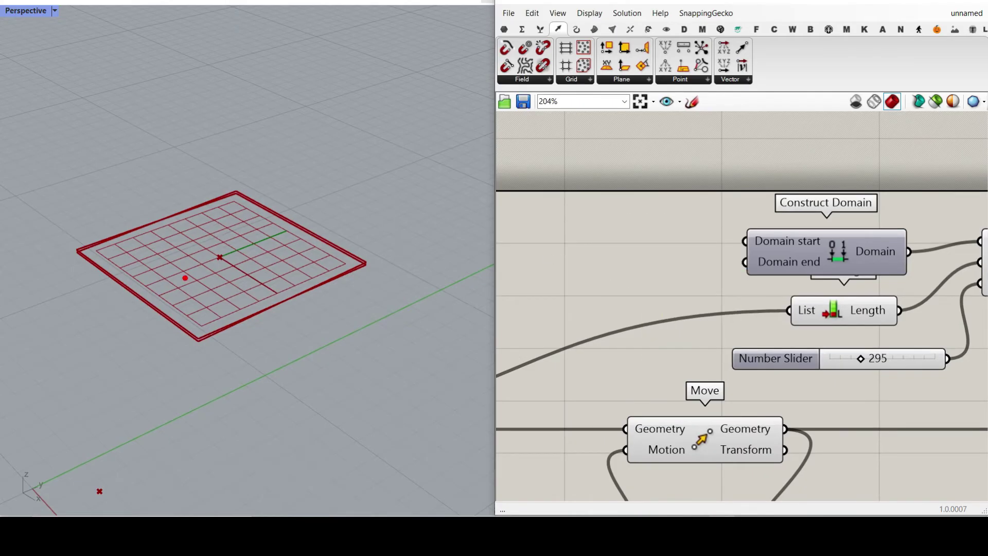
mouse_move(157, 323)
left_mouse_down()
mouse_move(293, 232)
mouse_move(340, 245)
left_mouse_up()
left_click_drag(308, 210, 349, 231)
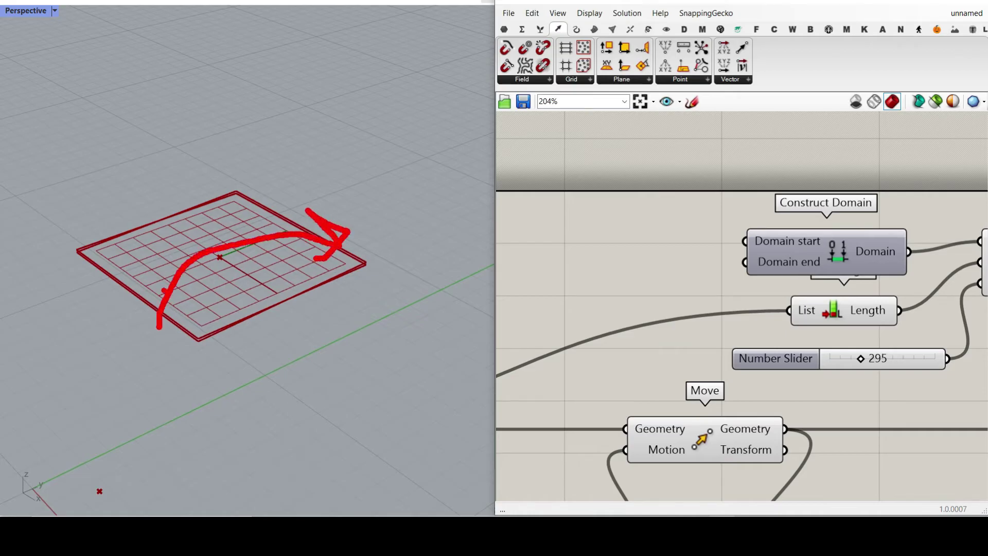
left_click_drag(154, 286, 205, 325)
mouse_move(221, 243)
left_mouse_down()
mouse_move(306, 321)
mouse_move(296, 341)
left_mouse_up()
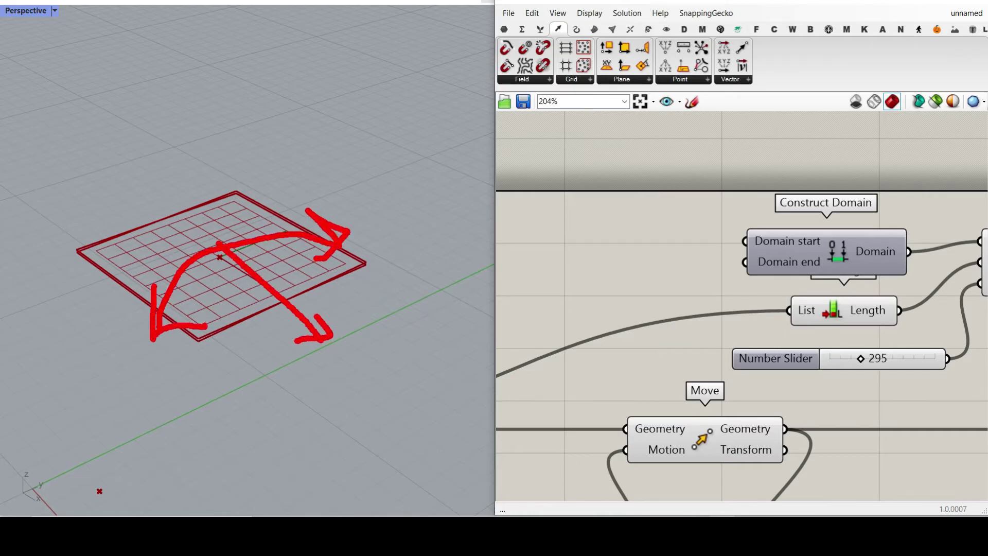
mouse_move(381, 207)
left_mouse_down()
mouse_move(390, 230)
mouse_move(427, 232)
left_mouse_up()
left_click_drag(446, 210, 441, 231)
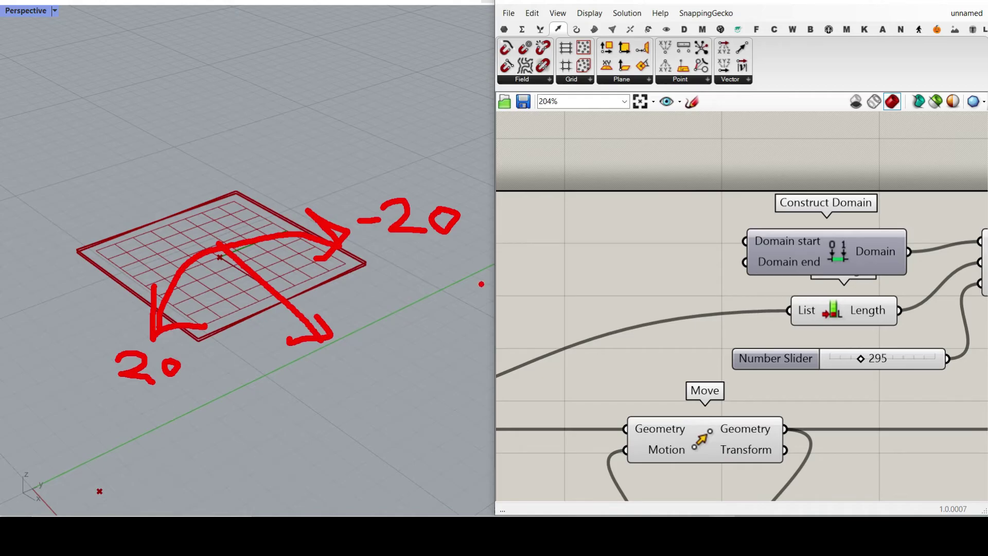
key("Escape")
Step: Add a 0..40.0 number slider, set it to 7.38 and connect it to the copied Construct Domain's Domain start and Domain end inputs
double_click(626, 245)
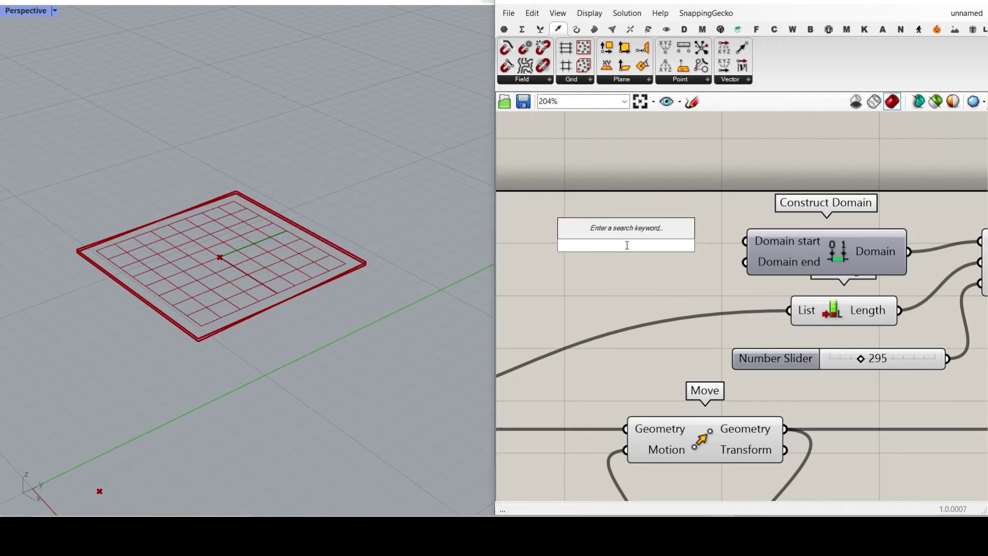
type("0..40.0")
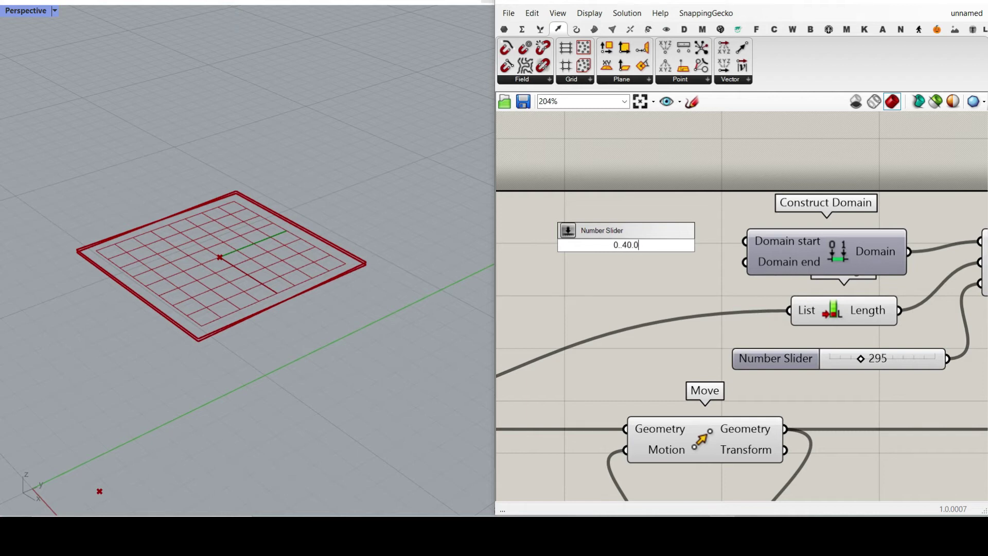
key("Return")
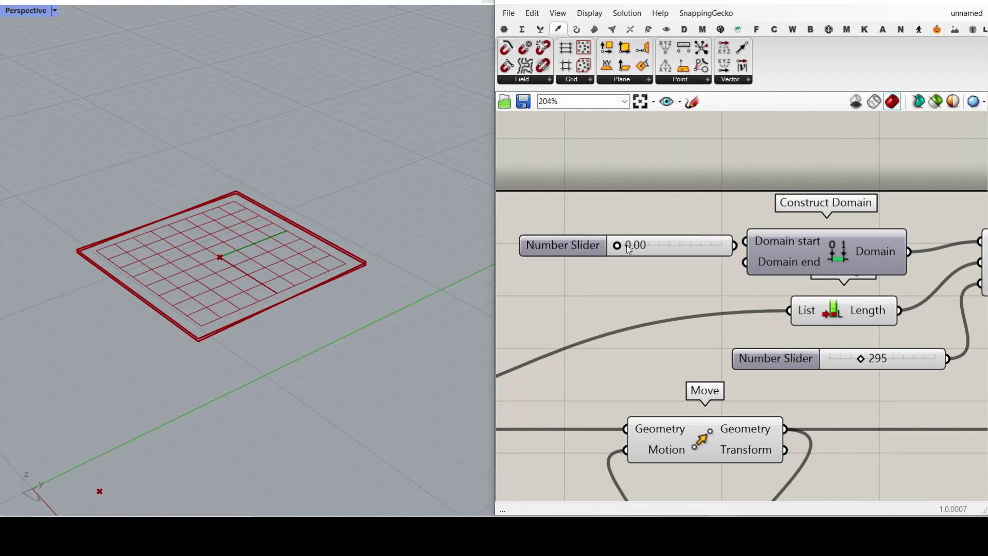
scroll(672, 278, "up", 2)
left_click(540, 256)
left_click_drag(540, 255, 566, 253)
left_click_drag(703, 253, 767, 257)
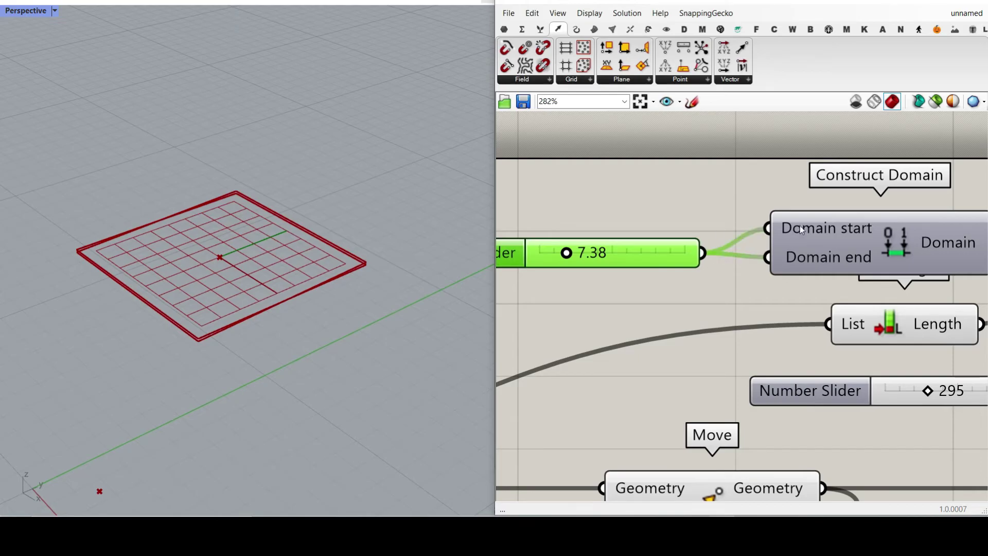
Step: Set the expression of the copied Construct Domain's Domain start input to -x
right_click(795, 231)
mouse_move(840, 344)
left_click(758, 360)
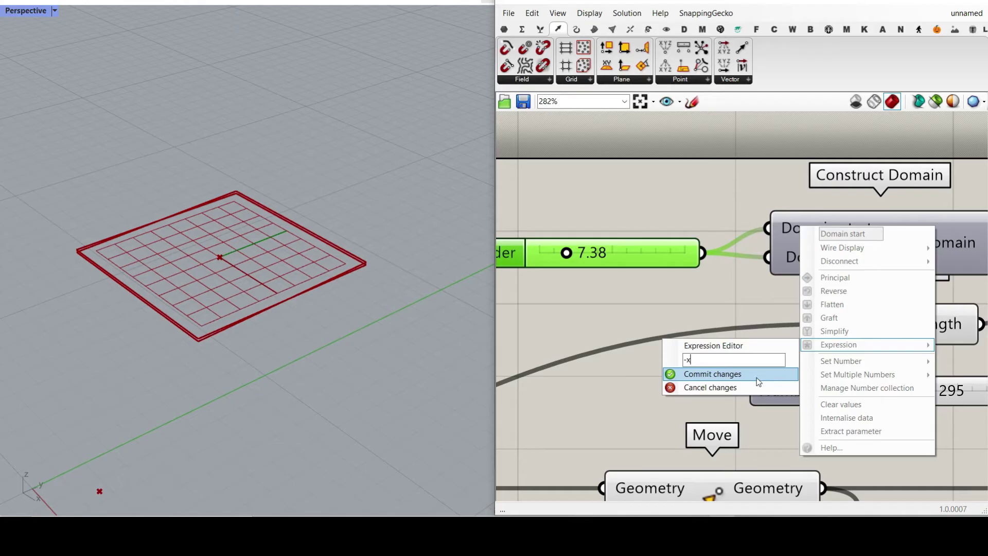
left_click(720, 374)
right_click_drag(866, 229, 821, 217)
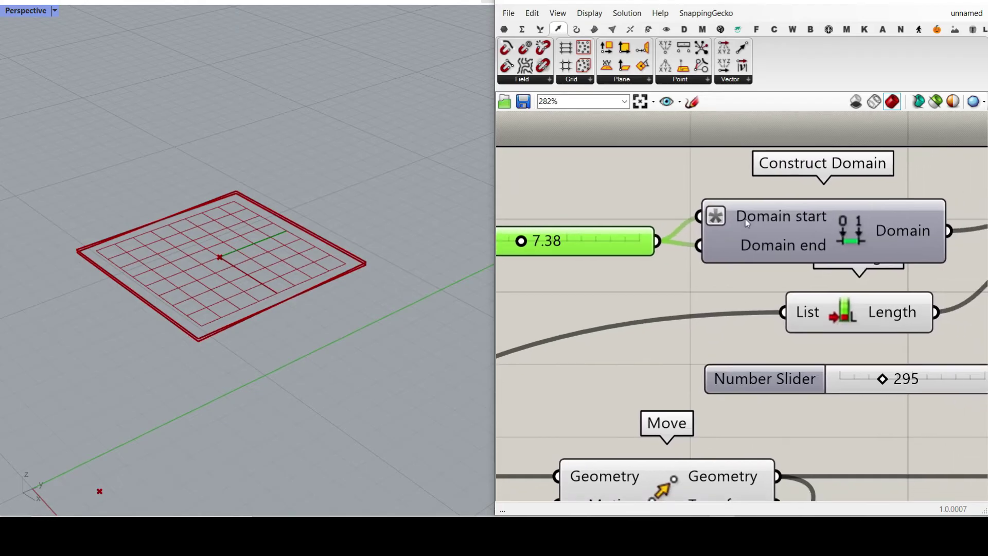
Step: Set the copied Random's seed slider to 182 and connect its Random output to the Angle input of Rotate 3D
mouse_move(743, 216)
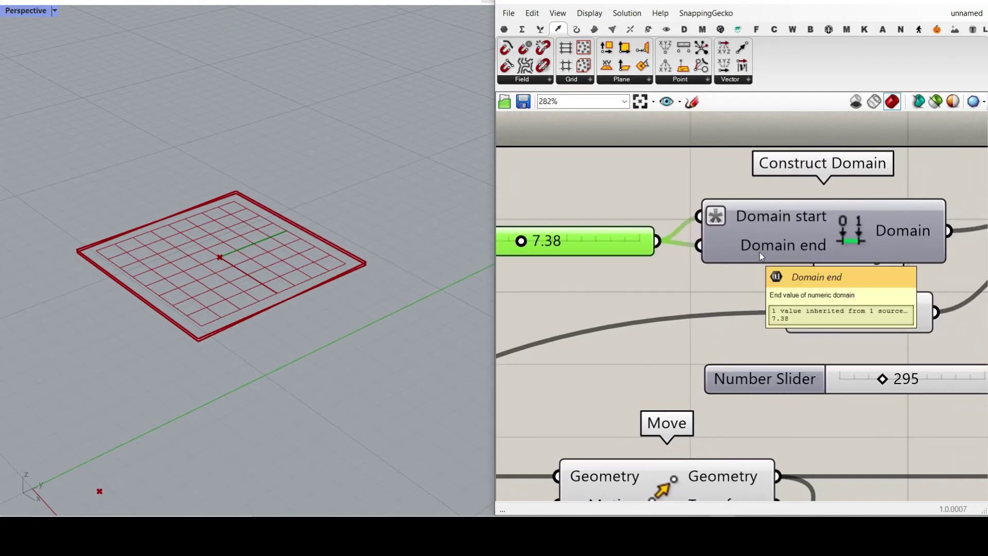
scroll(760, 252, "down", 2)
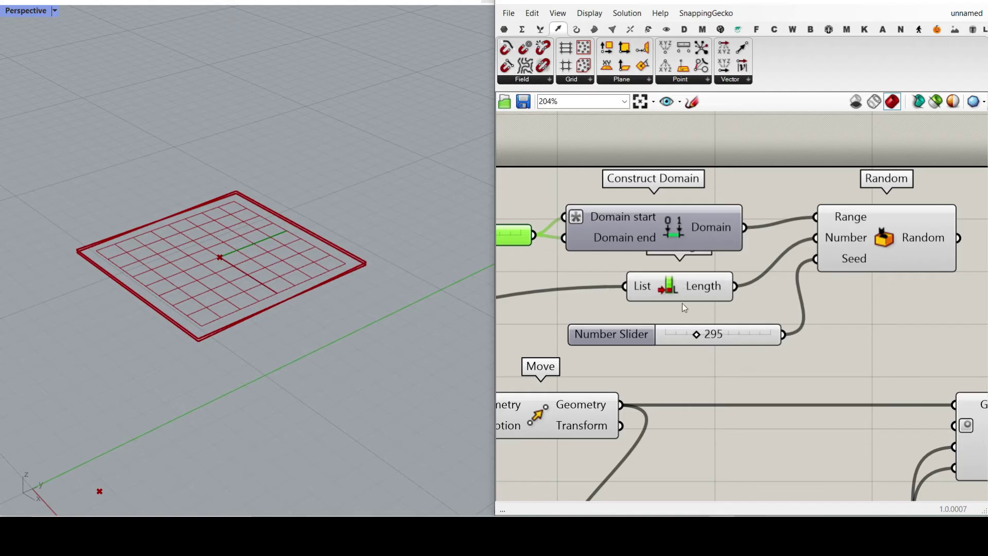
left_click_drag(696, 335, 686, 335)
right_click_drag(985, 281, 770, 262)
left_click_drag(742, 221, 739, 410)
right_click_drag(613, 291, 831, 311)
scroll(612, 348, "down", 4)
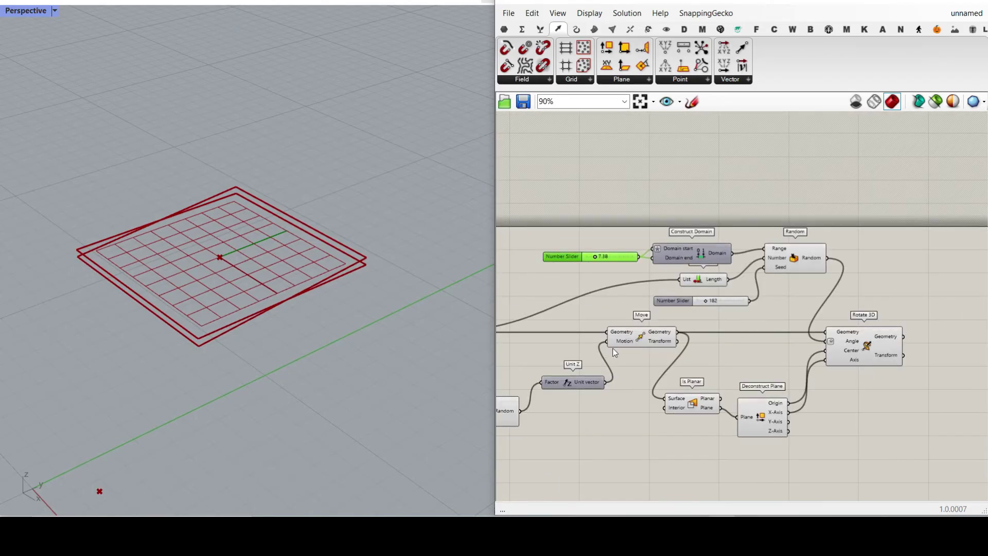
Step: Turn off the Move component's preview, and set the rotation's seed slider to 1 and its angle slider to 27.96
scroll(612, 347, "up", 3)
right_click(648, 326)
left_click(664, 348)
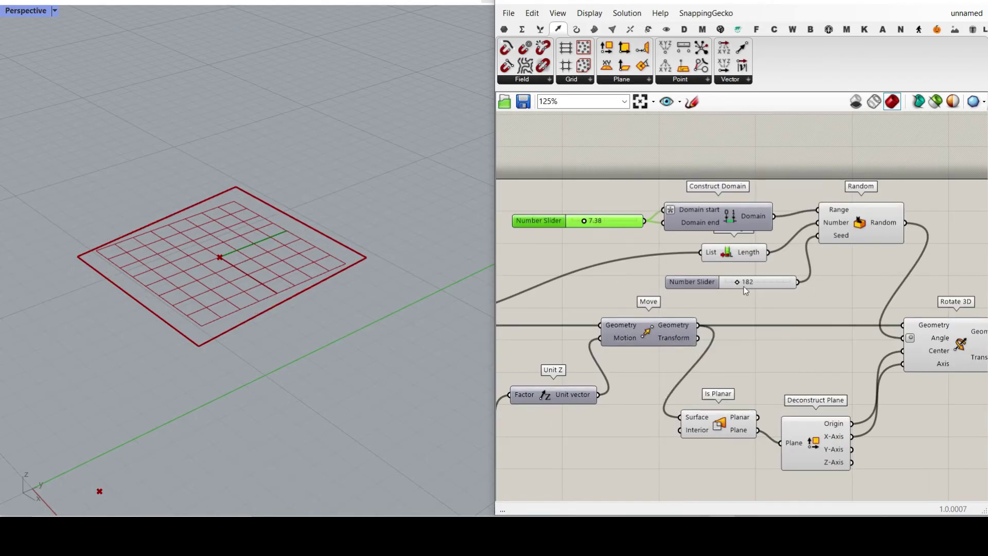
scroll(743, 286, "up", 2)
left_click_drag(732, 283, 708, 288)
left_click_drag(520, 198, 566, 196)
Step: Duplicate Rotate 3D, feed the first rotation's Geometry into the copy, and connect Deconstruct Plane's Y-Axis to its Axis input
right_click_drag(791, 321, 664, 292)
scroll(657, 295, "down", 2)
scroll(718, 295, "up", 3)
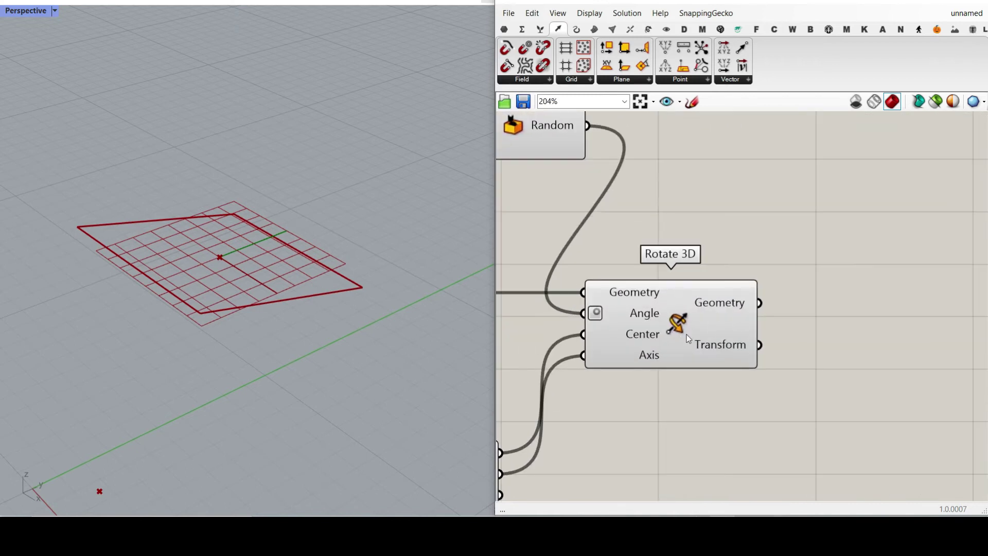
right_click_drag(688, 338, 660, 325)
left_click(641, 308)
left_click_drag(655, 333, 896, 337, "alt")
left_click(772, 272)
left_click_drag(731, 289, 799, 303)
right_click_drag(681, 394, 888, 306)
left_click_drag(678, 401, 872, 334)
Step: Duplicate the Construct Domain, List Length and Random group with its sliders, and connect the copied Random to the second Rotate 3D's Angle
scroll(688, 403, "down", 2)
scroll(910, 335, "up", 5)
scroll(873, 340, "down", 3)
right_click_drag(839, 341, 708, 368)
right_click_drag(514, 229, 822, 282)
scroll(822, 282, "down", 2)
left_click_drag(844, 188, 572, 288)
scroll(535, 188, "down", 3)
left_click_drag(667, 211, 819, 212, "alt")
scroll(753, 324, "up", 5)
left_click(699, 266)
scroll(740, 269, "up", 2)
scroll(754, 335, "down", 2)
scroll(715, 179, "up", 2)
right_click_drag(577, 160, 672, 197)
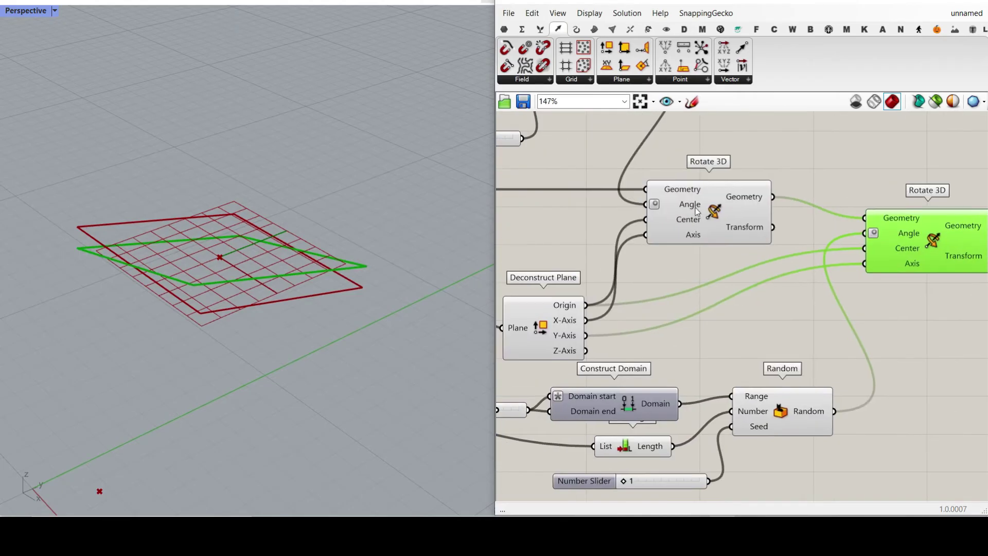
Step: Turn off the preview of all components before the second Rotate 3D and set the second rotation's seed slider to 339
right_click_drag(578, 164, 697, 254)
scroll(746, 313, "down", 4)
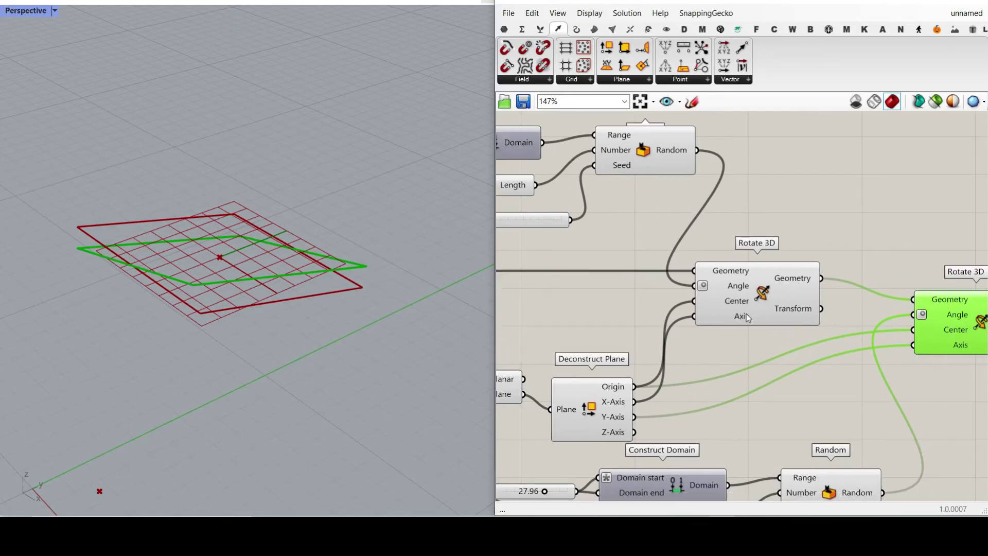
left_click_drag(785, 220, 555, 437)
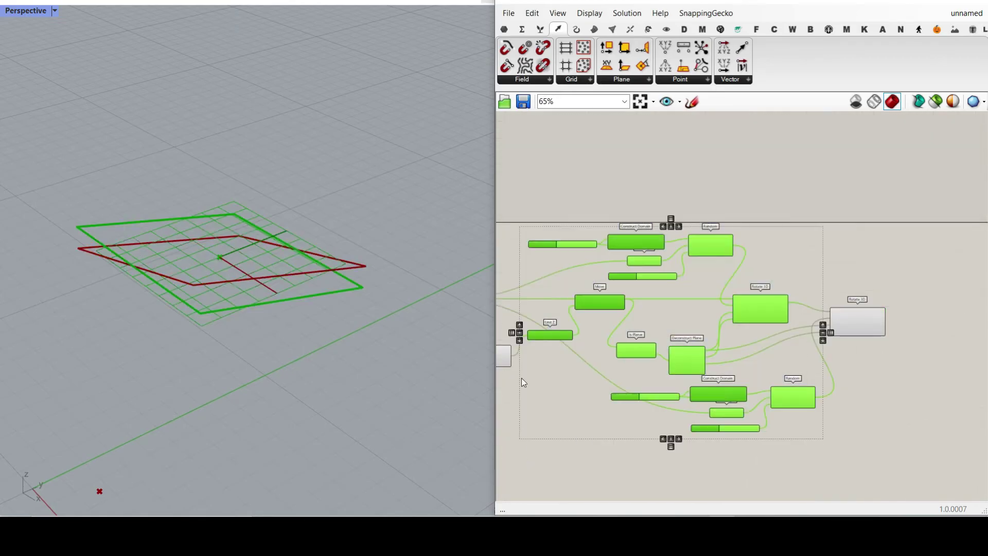
right_click(533, 215)
left_click(555, 230)
scroll(729, 418, "up", 6)
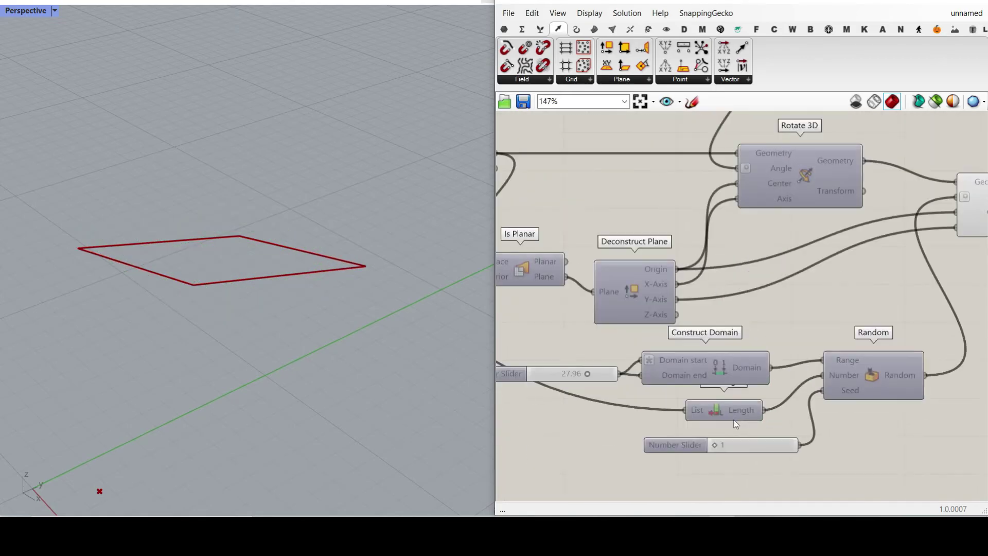
left_click_drag(702, 453, 745, 454)
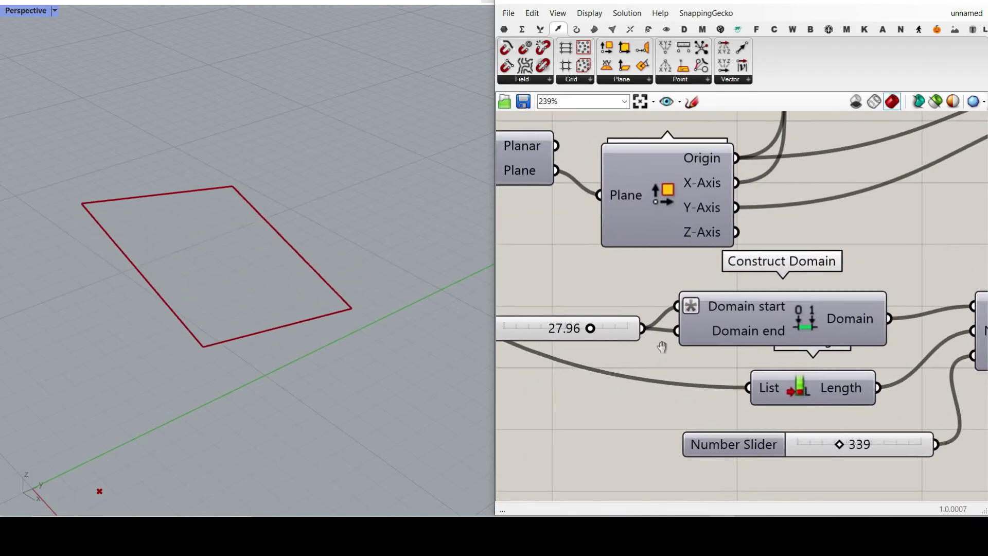
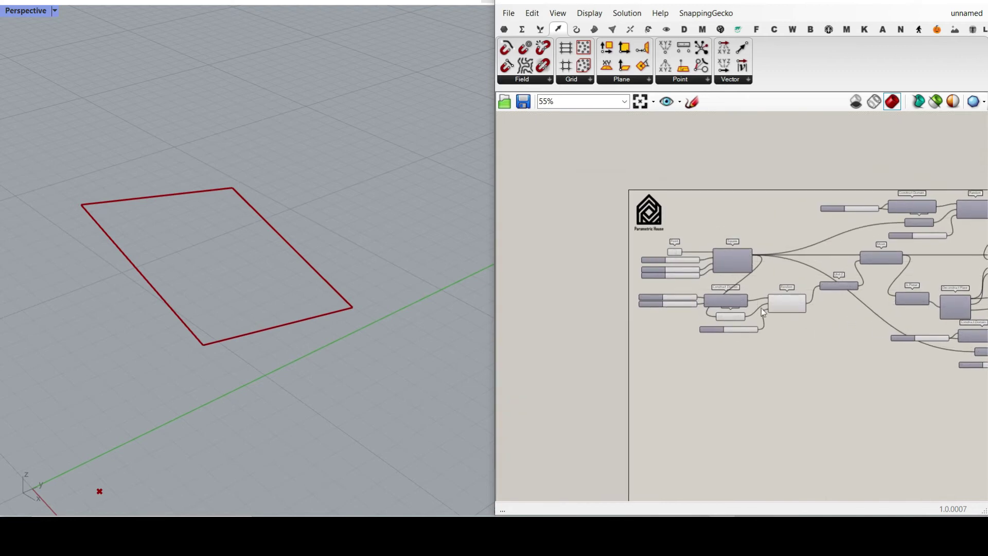
Step: Set the square grid's Extent X to 9 and Extent Y to 13
left_click_drag(652, 226, 704, 244)
scroll(354, 280, "down", 8)
right_click_drag(354, 280, 385, 330)
right_click_drag(440, 262, 301, 276, "shift")
Step: Set the height domain's start slider to 4.58 and its end slider to 19.32
scroll(301, 277, "up", 4)
scroll(685, 310, "up", 2)
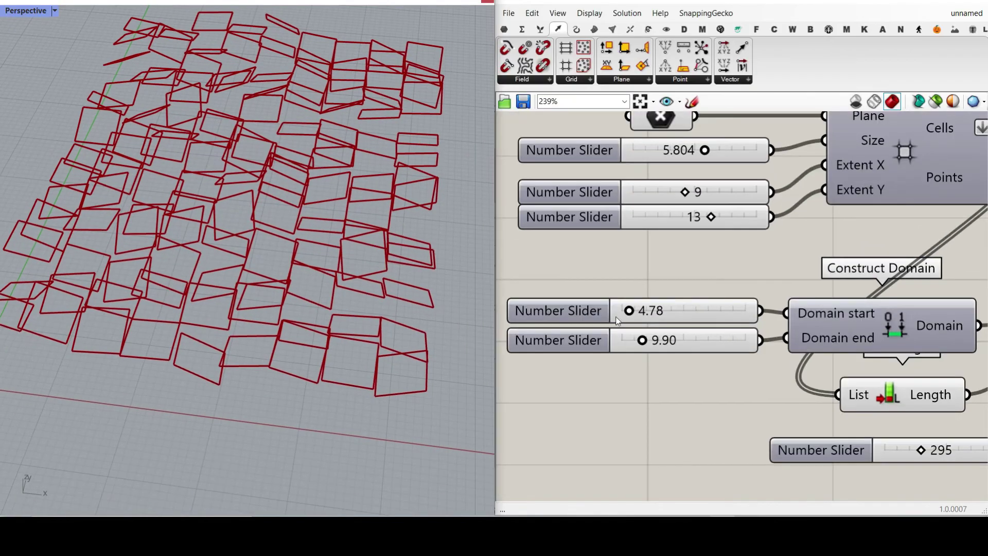
left_click_drag(638, 312, 649, 311)
right_click_drag(329, 237, 360, 303)
left_click_drag(644, 313, 666, 338)
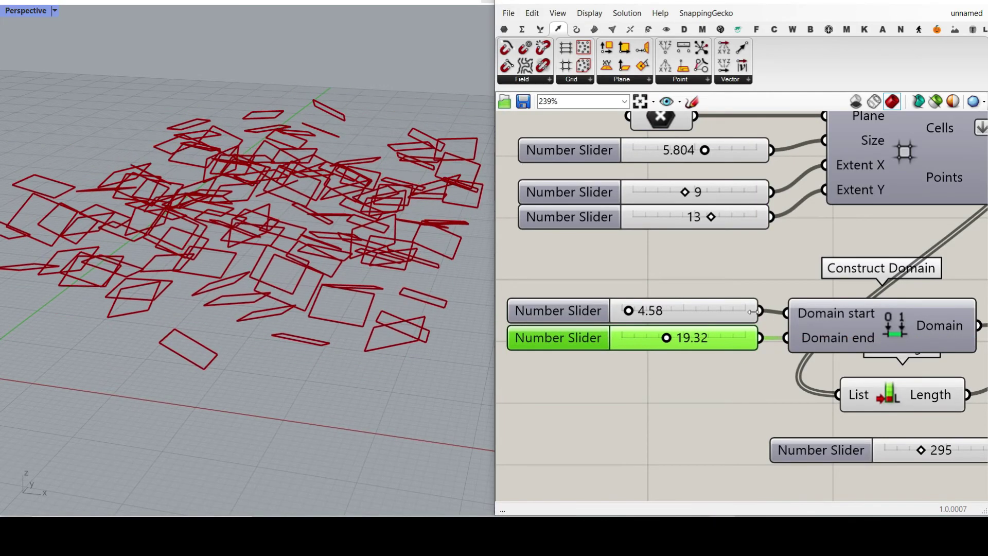
Step: Add two Curve parameters, one fed by the square grid's Cells and the other by the second Rotate 3D's Geometry
scroll(752, 311, "down", 6)
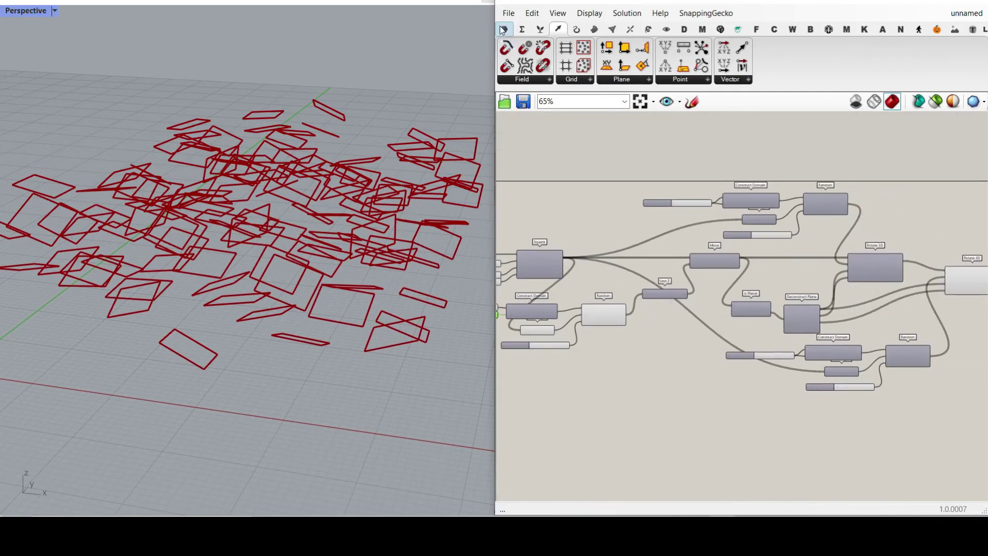
left_click(503, 29)
scroll(573, 272, "up", 5)
left_click_drag(541, 71, 679, 224)
scroll(581, 224, "down", 8)
scroll(680, 225, "up", 7)
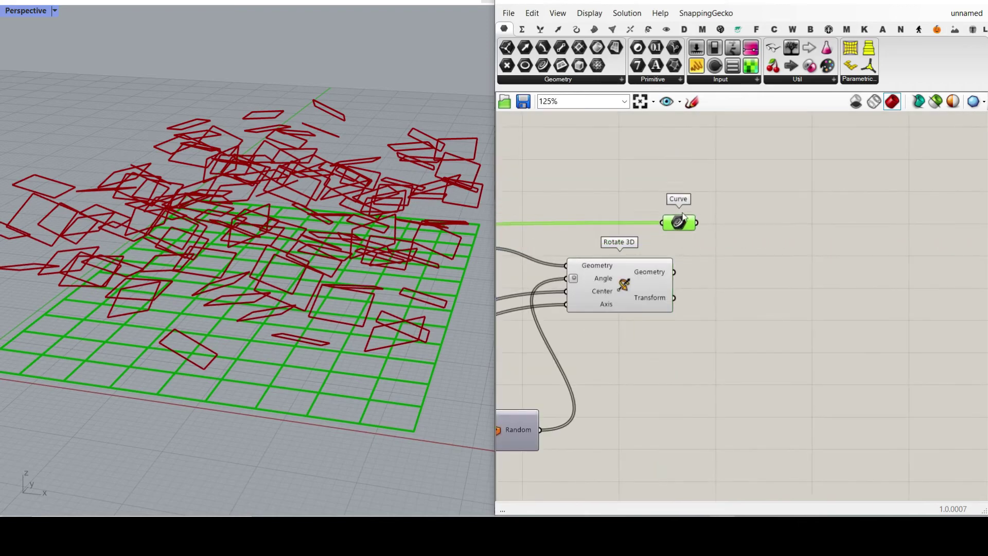
left_click_drag(733, 216, 693, 273, "alt")
left_click_drag(714, 277, 733, 269)
Step: Turn off the preview of the components before the two Curve parameters, leaving only the base cells and rotated curves displayed
scroll(844, 307, "down", 4)
left_click_drag(769, 332, 640, 245)
middle_click(675, 210)
left_click(697, 230)
left_click(772, 256)
right_click_drag(774, 259, 734, 260)
scroll(749, 273, "up", 7)
right_click_drag(437, 355, 330, 366)
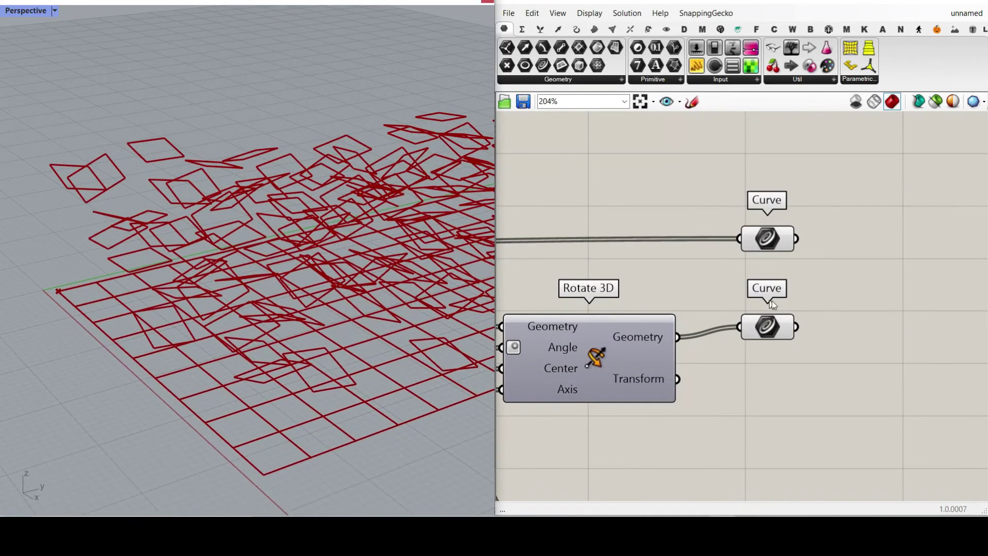
Step: Apply Graft and Simplify to both Curve parameters
right_click_drag(771, 300, 674, 319)
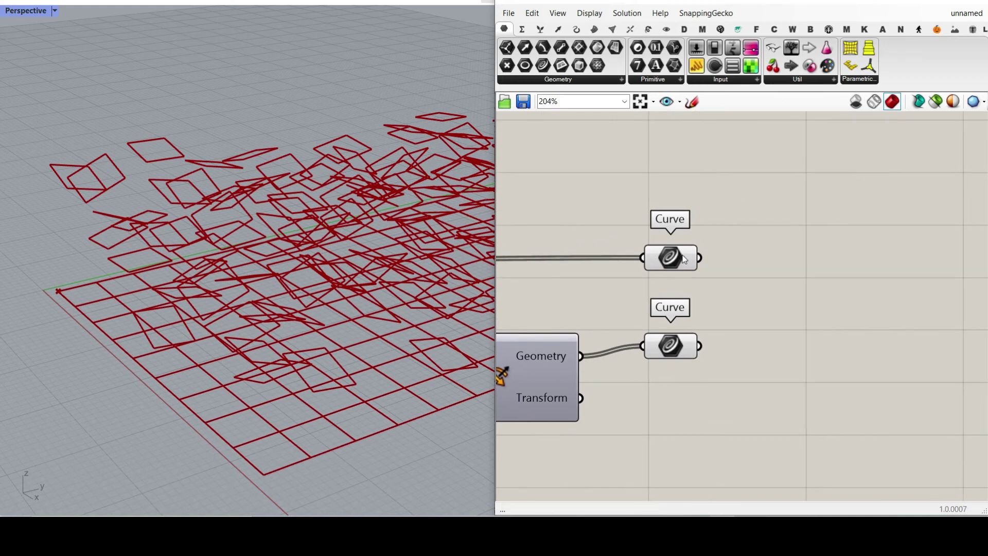
left_click(677, 260)
left_click(663, 346)
left_click(677, 262)
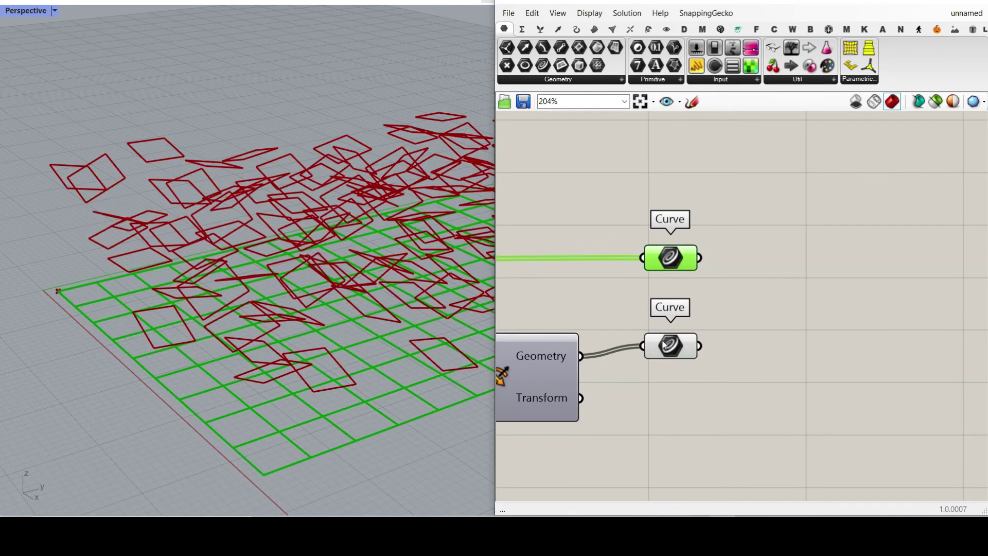
right_click(668, 259)
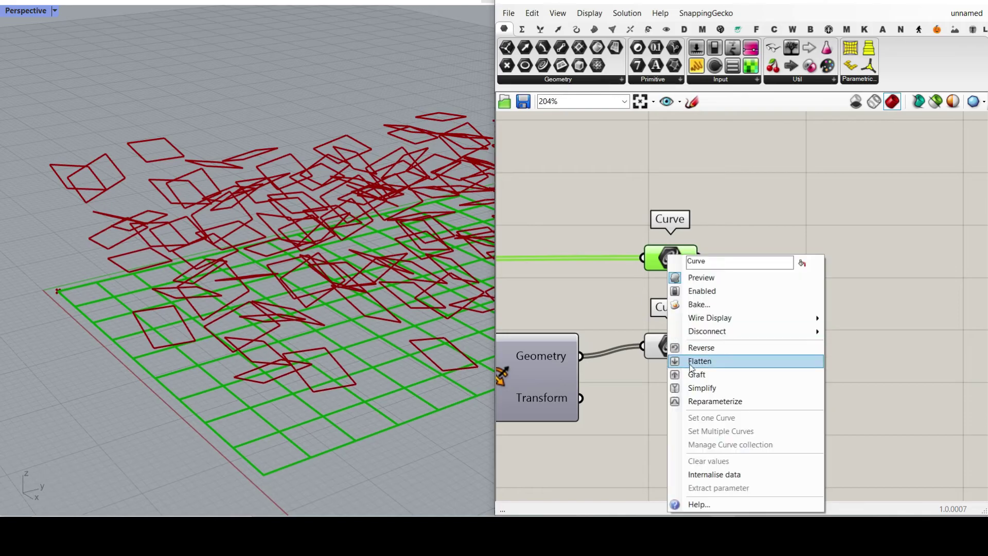
left_click(701, 374)
right_click(678, 260)
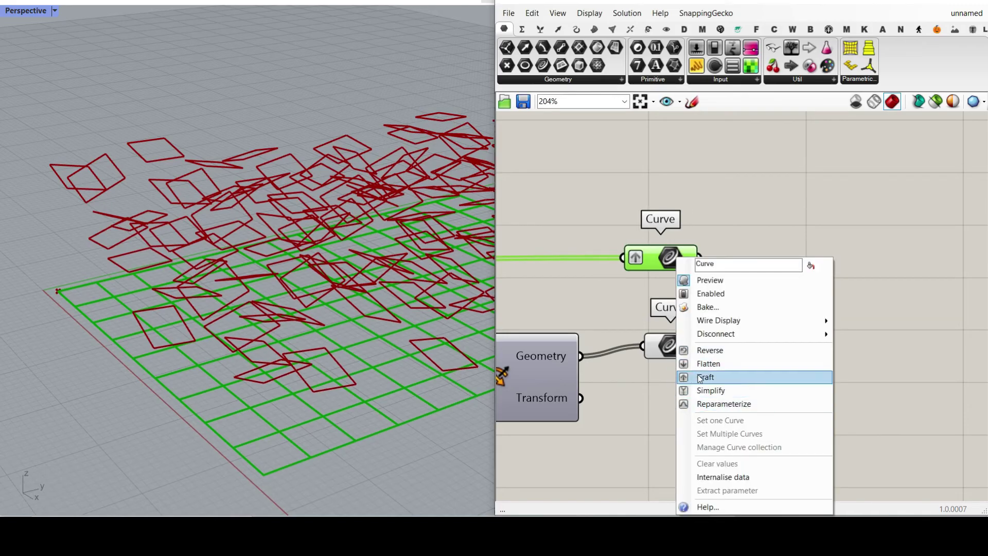
left_click(698, 377)
right_click(669, 252)
left_click(702, 383)
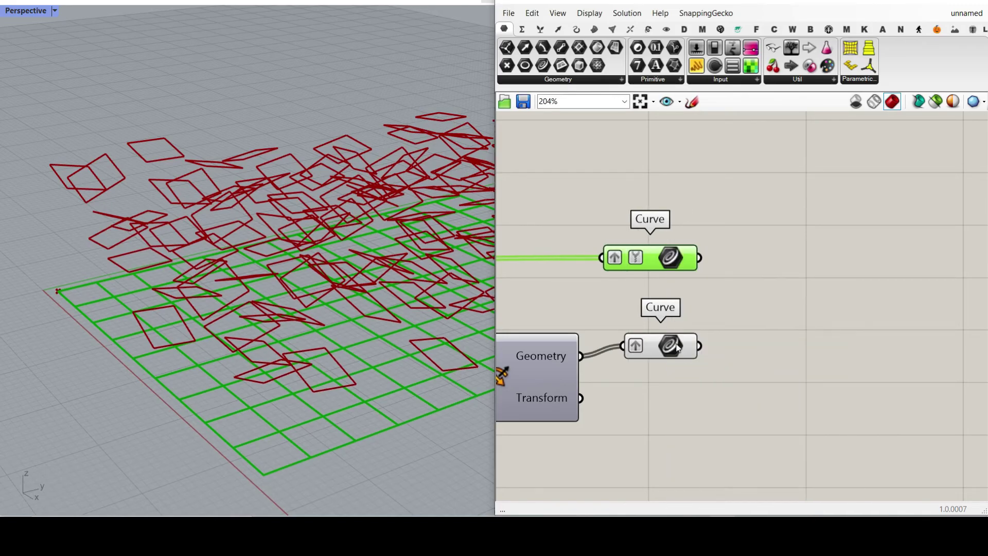
right_click(663, 259)
left_click(697, 390)
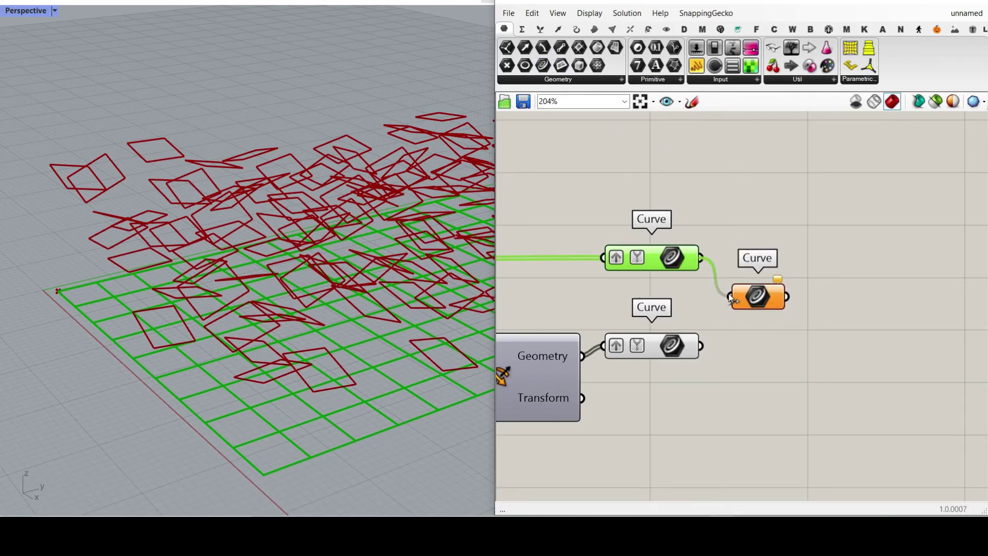
Step: Merge the two grafted Curve parameters into a third Curve parameter and show its data structure
left_click_drag(715, 322, 731, 297)
left_click_drag(754, 301, 771, 307)
right_click_drag(769, 307, 662, 250)
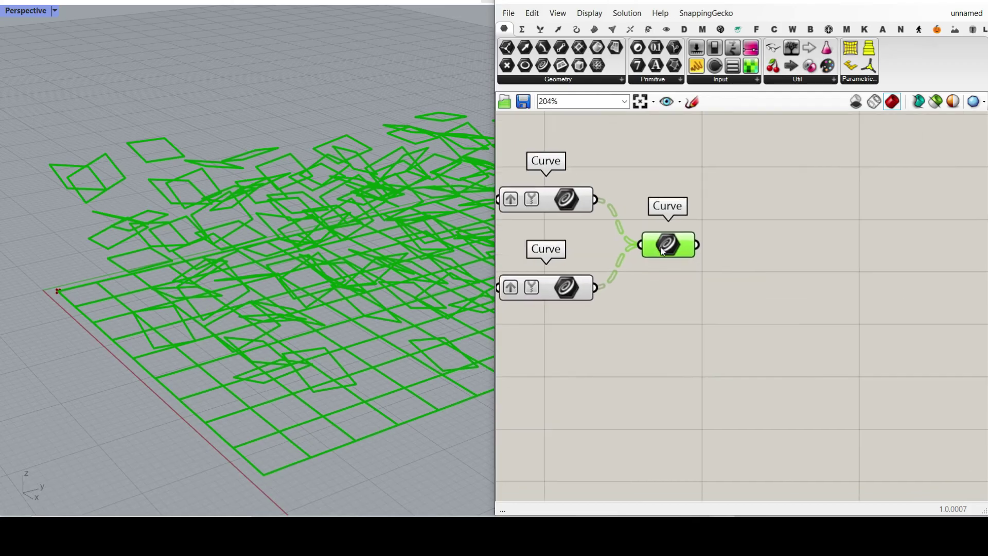
mouse_move(660, 251)
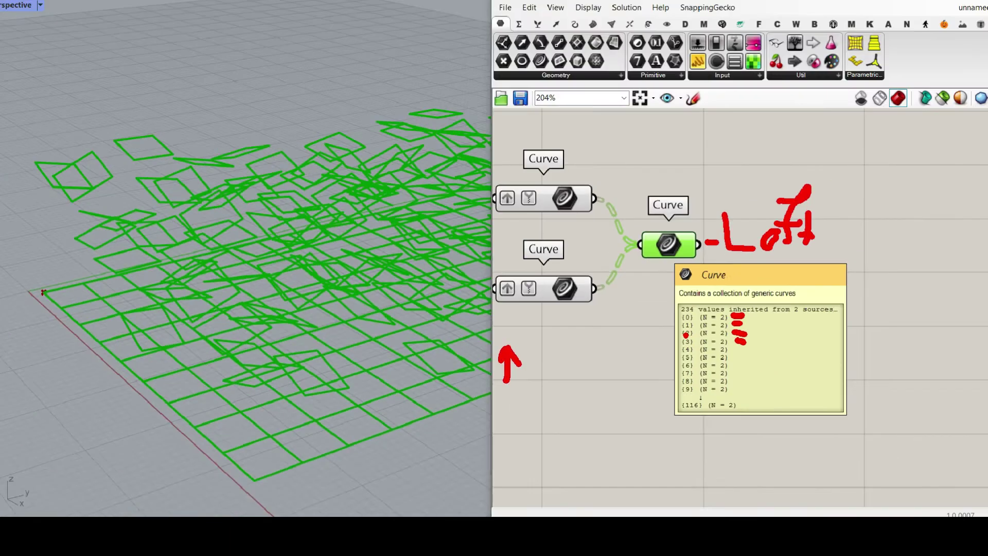
Step: Add a Loft component and connect the merged Curve parameter to its Curves input
left_click(593, 31)
left_click_drag(620, 65, 791, 250)
left_click(746, 305)
right_click_drag(241, 345, 226, 362)
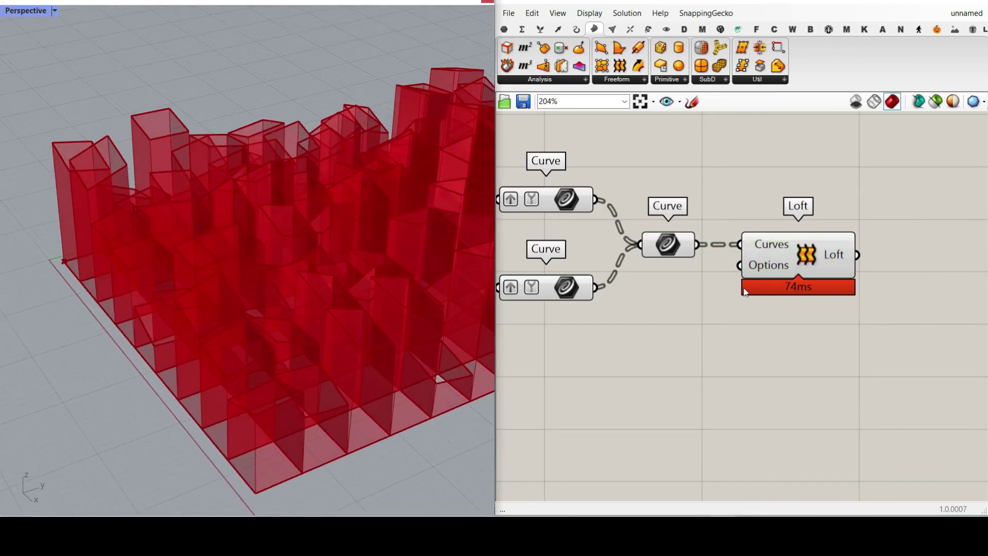
Step: Add a Cap Holes component and connect the Loft output to its Brep input
right_click_drag(890, 200, 664, 207)
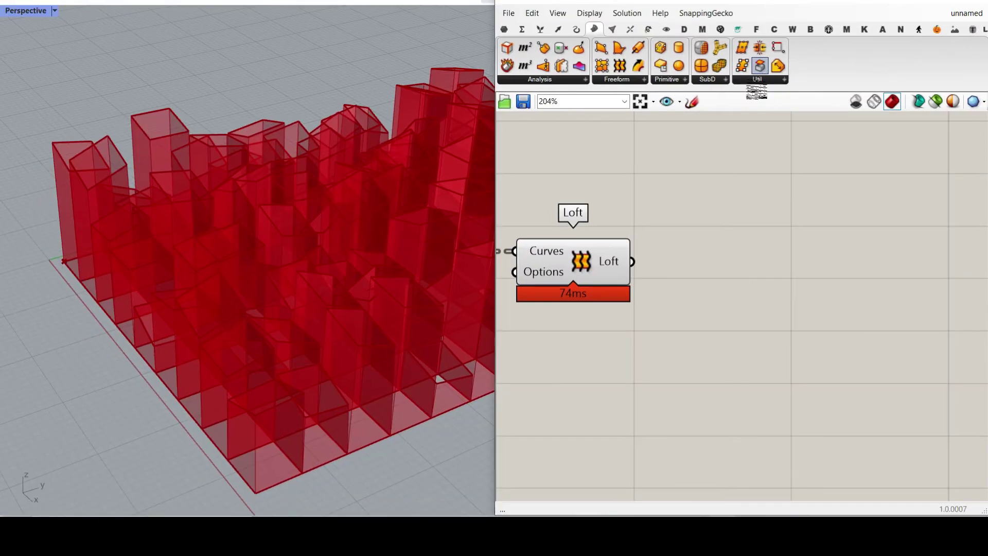
left_click_drag(761, 69, 734, 484)
left_click_drag(507, 461, 683, 493)
left_click_drag(720, 276, 720, 265)
Step: Turn off the preview of the components before Cap Holes, including the Curve parameters and Loft
scroll(782, 255, "down", 6)
left_click_drag(756, 300, 607, 177)
middle_click(605, 176)
left_click(646, 198)
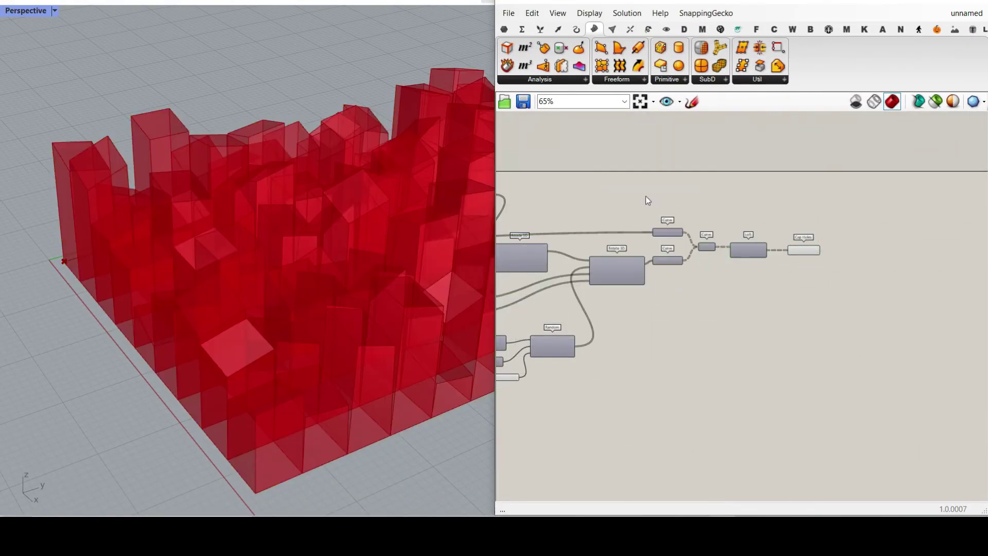
Step: Try baking the Cap Holes result with the default attributes and undo the bake
scroll(764, 258, "up", 5)
right_click(742, 227)
left_click(761, 244)
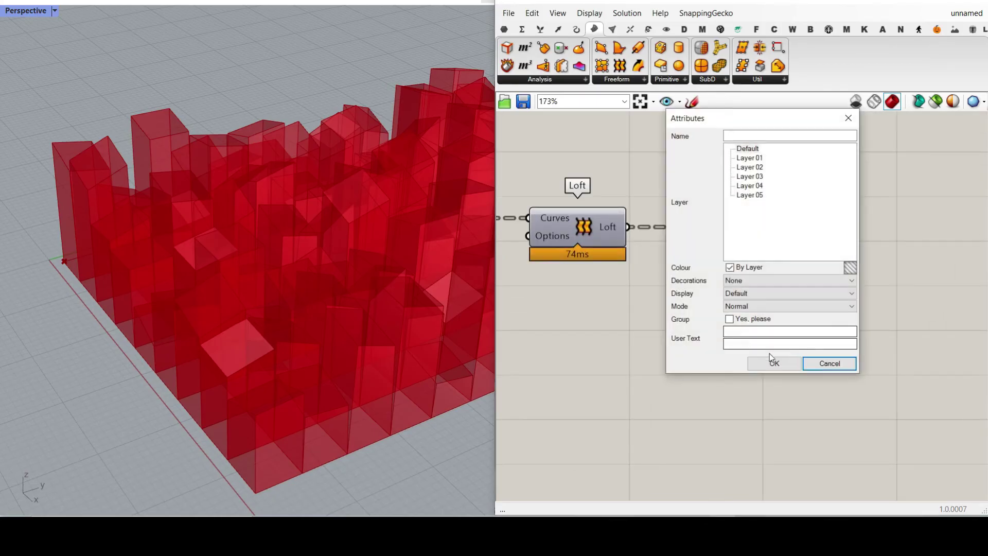
left_click(773, 362)
right_click_drag(221, 314, 350, 314)
scroll(350, 309, "down", 7)
right_click_drag(231, 298, 342, 283)
scroll(350, 268, "down", 6)
scroll(263, 268, "up", 9)
right_click_drag(244, 282, 285, 355)
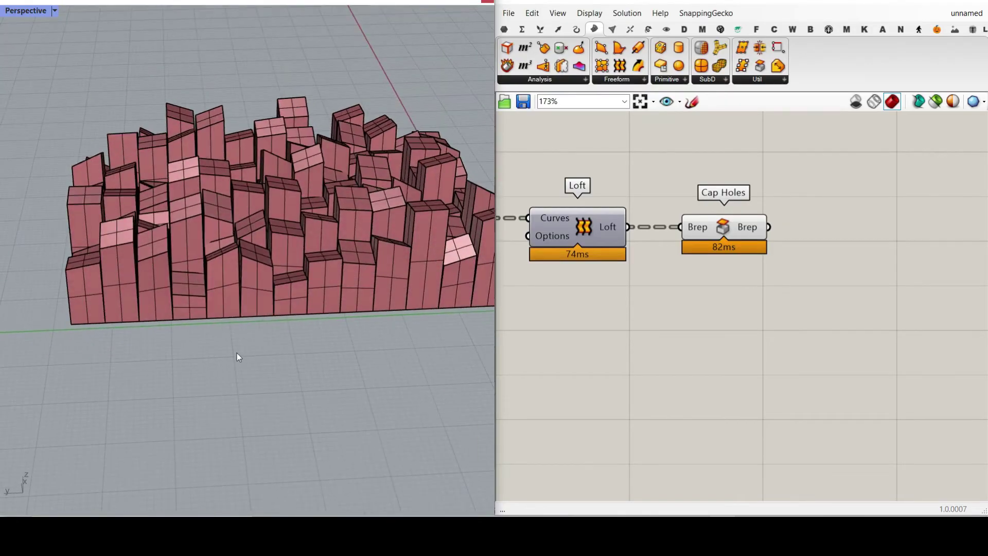
key("ctrl+z")
Step: Add a Custom Preview component and connect the Cap Holes Brep output to its Geometry input
right_click_drag(667, 284, 823, 291)
scroll(813, 287, "down", 8)
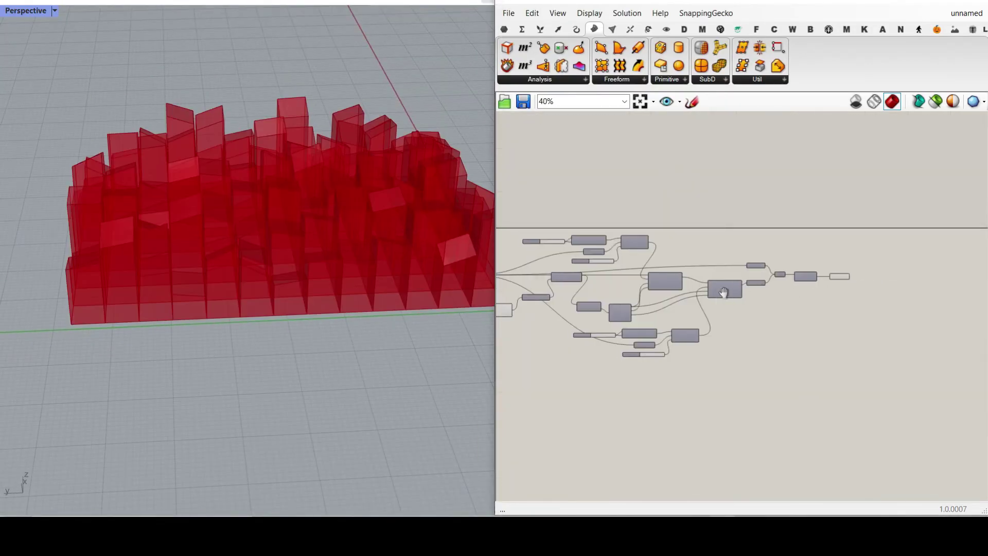
right_click_drag(723, 292, 778, 277)
left_click(669, 30)
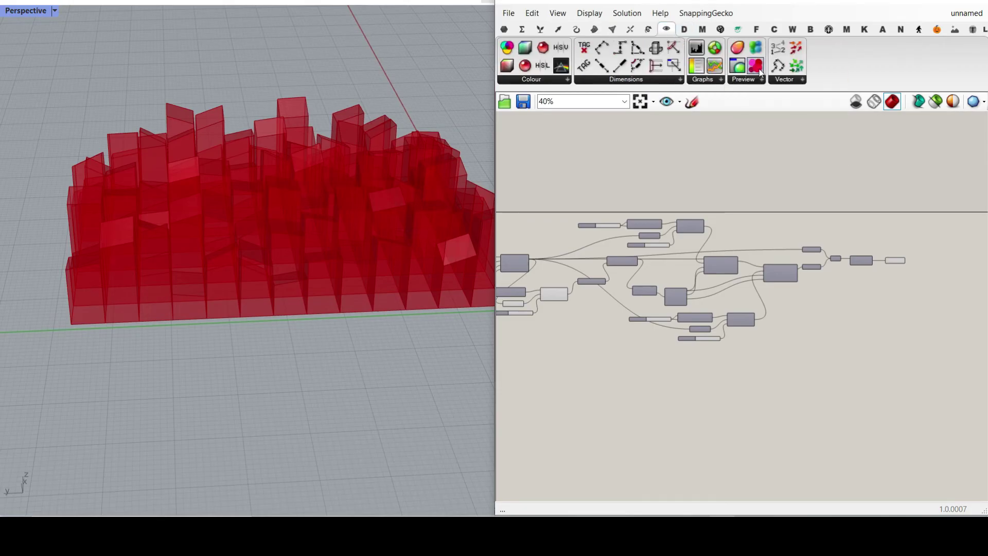
scroll(887, 250, "up", 8)
left_click(948, 345)
right_click_drag(921, 348, 715, 333)
left_click_drag(715, 334, 796, 308)
left_click(775, 222)
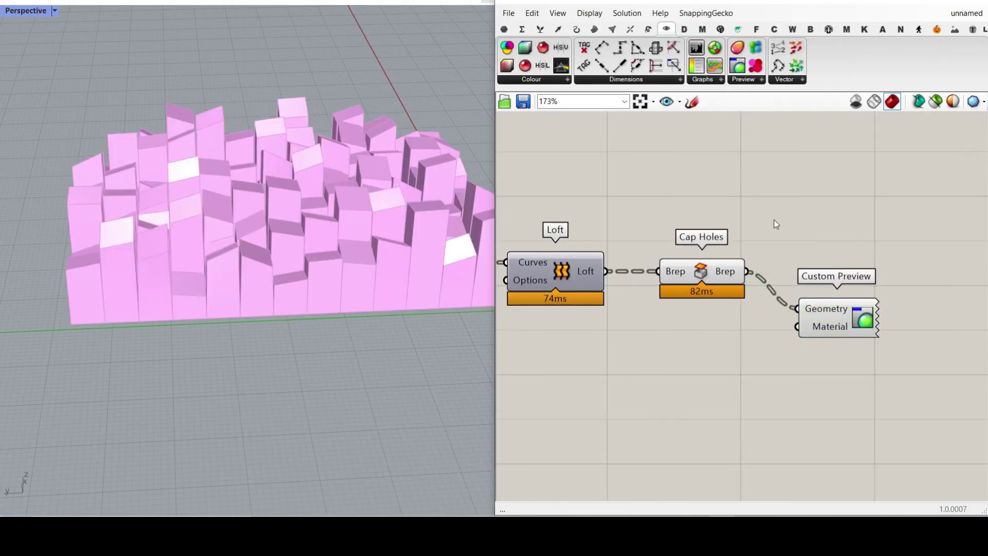
Step: Add a Brep Wireframe component above Custom Preview, connect the Cap Holes Brep output to it, and examine the outlined boxes
left_click(594, 30)
left_click(550, 80)
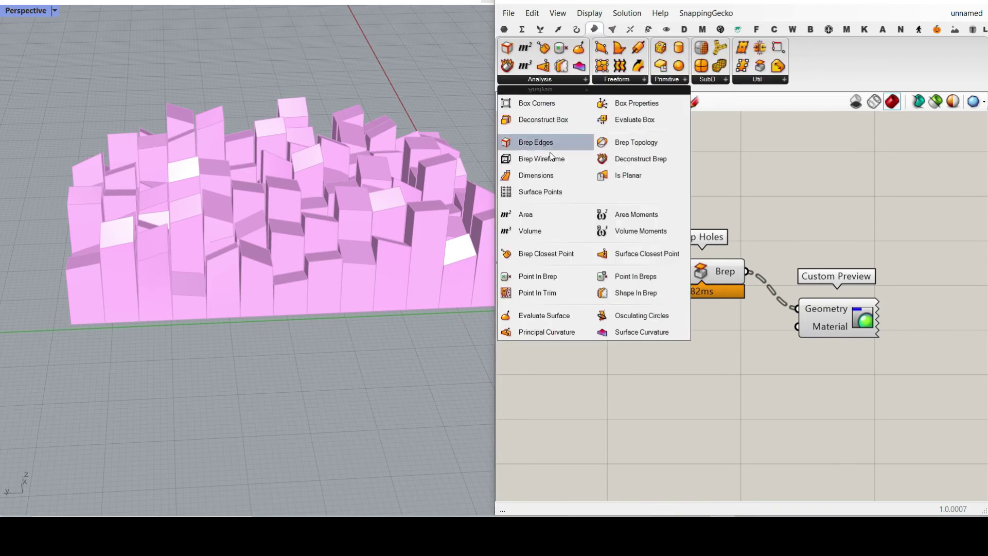
left_click_drag(554, 162, 748, 221)
left_click_drag(775, 227, 825, 229)
left_click(789, 199)
right_click_drag(319, 216, 273, 217)
scroll(247, 226, "down", 4)
scroll(272, 217, "up", 5)
scroll(268, 222, "up", 4)
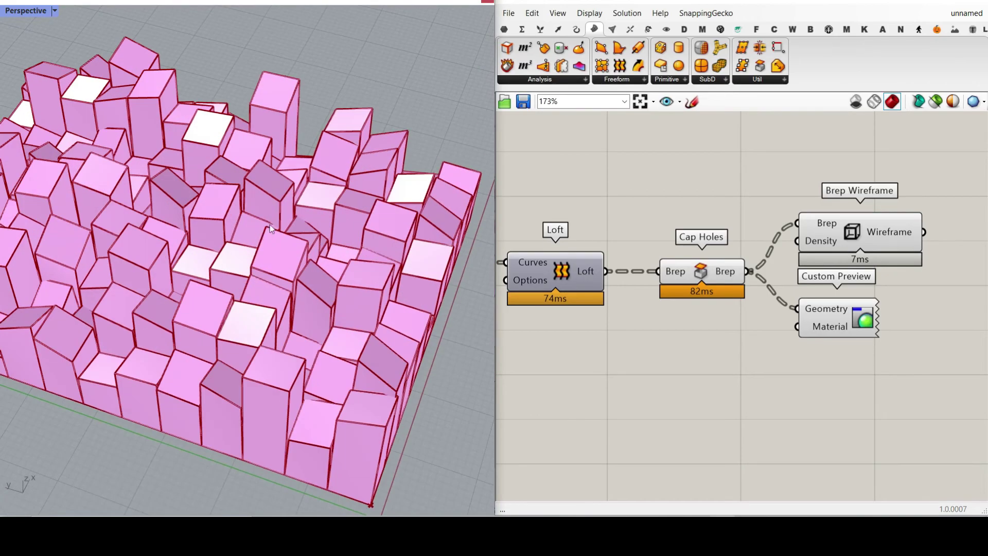
scroll(259, 231, "down", 6)
right_click_drag(596, 229, 943, 286)
scroll(719, 292, "down", 6)
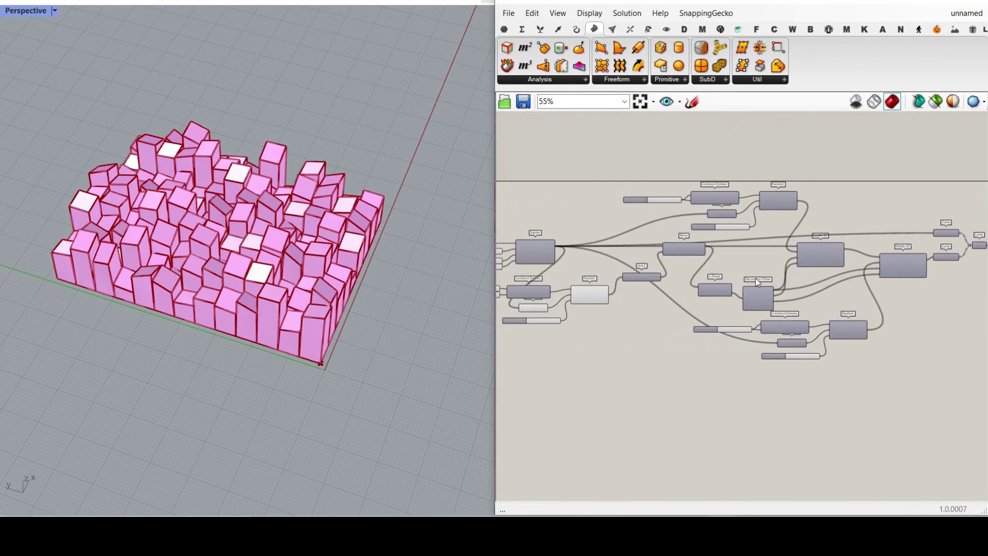
Step: Set the upper rotation domain's angle slider to about 32.82 and its random seed to 371
scroll(659, 204, "up", 6)
left_click_drag(685, 191, 696, 193)
left_click_drag(834, 276, 868, 277)
Step: Set the lower rotation domain's angle slider to about 31.69 and change the seed of its Random component
right_click_drag(843, 371, 746, 221)
right_click_drag(776, 378, 680, 261)
scroll(669, 299, "up", 3)
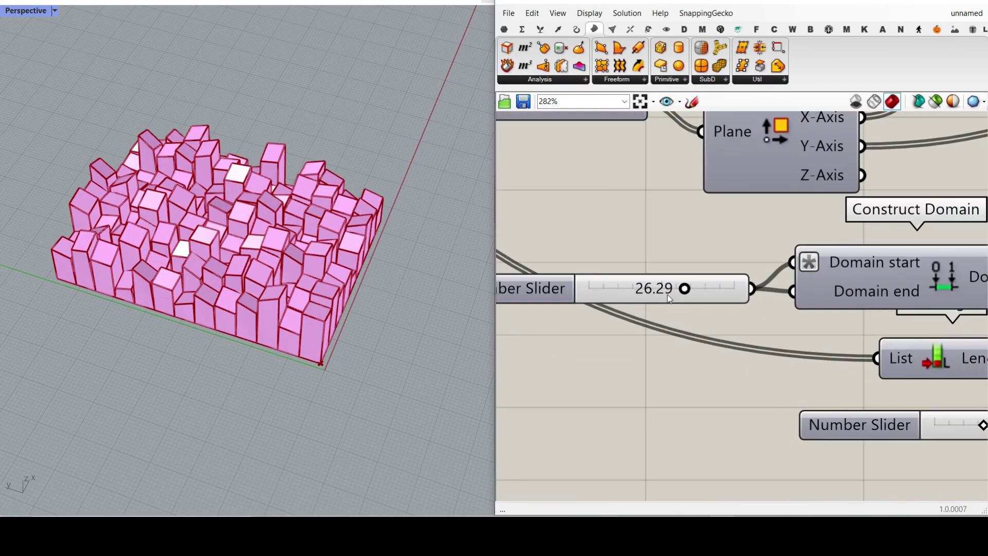
left_click_drag(697, 292, 716, 291)
right_click_drag(779, 389, 624, 326)
left_click_drag(834, 362, 870, 362)
Step: Set the box height seed to 467 and the height domain's end value to 8.24
scroll(750, 349, "down", 4)
right_click_drag(593, 296, 814, 307)
right_click_drag(722, 283, 817, 335)
scroll(818, 339, "down", 5)
scroll(698, 331, "up", 6)
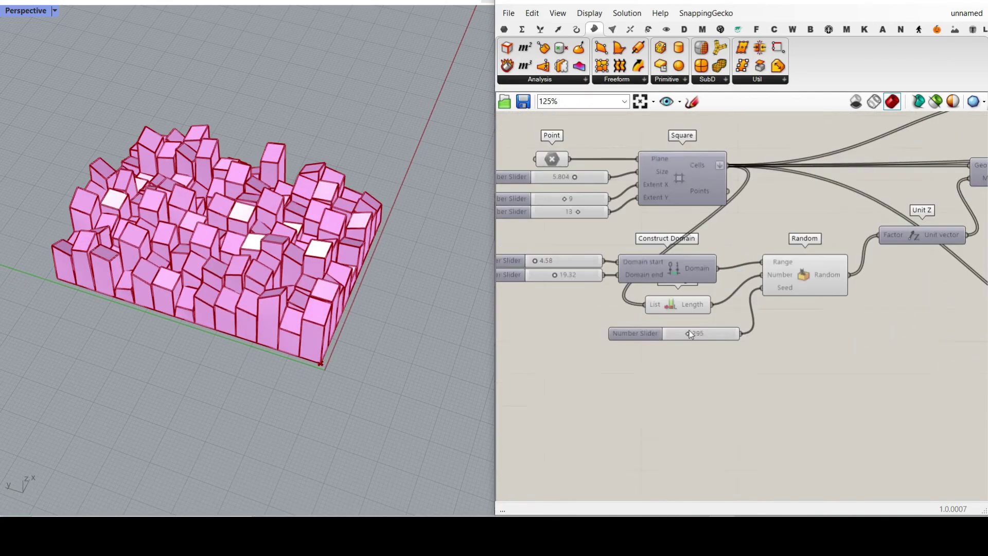
left_click_drag(698, 332, 715, 329)
right_click_drag(505, 266, 667, 293)
left_click_drag(644, 262, 622, 254)
Step: Try the 4.58 slider on both height domain inputs, reconnect the 8.24 slider to Domain end, and examine the boxes
right_click_drag(329, 241, 216, 247)
scroll(257, 185, "up", 5)
scroll(663, 249, "up", 2)
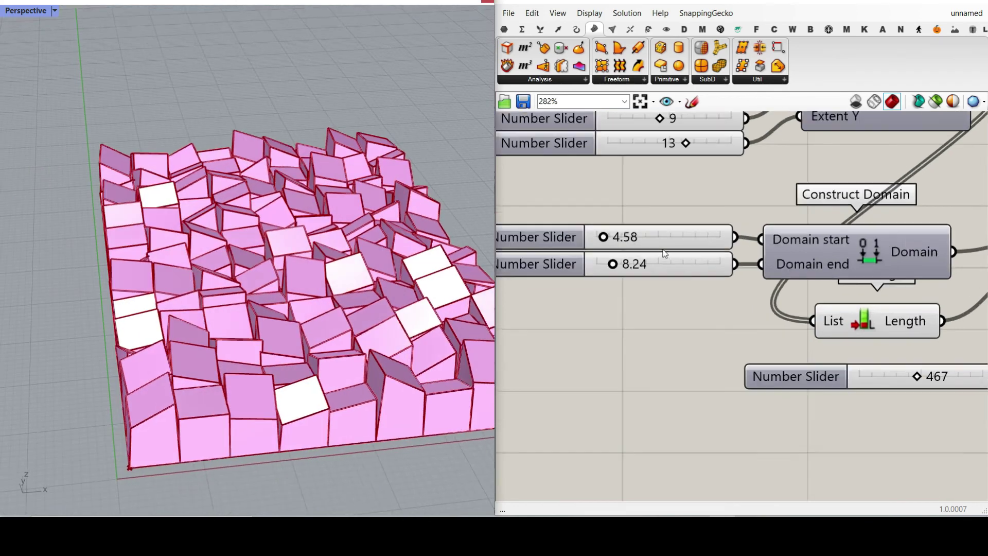
scroll(664, 254, "up", 1)
right_click_drag(308, 360, 417, 388)
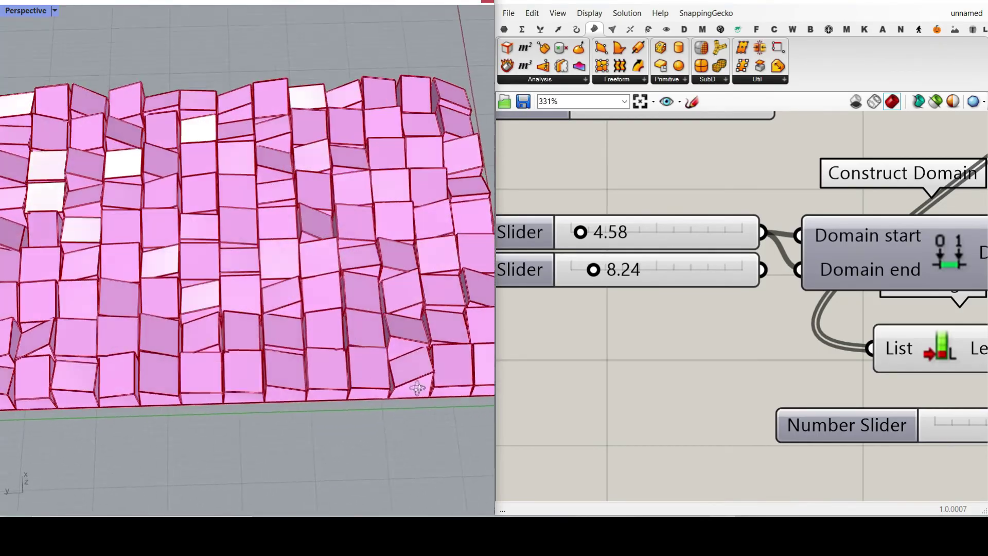
left_click_drag(763, 269, 798, 269)
scroll(220, 289, "down", 3)
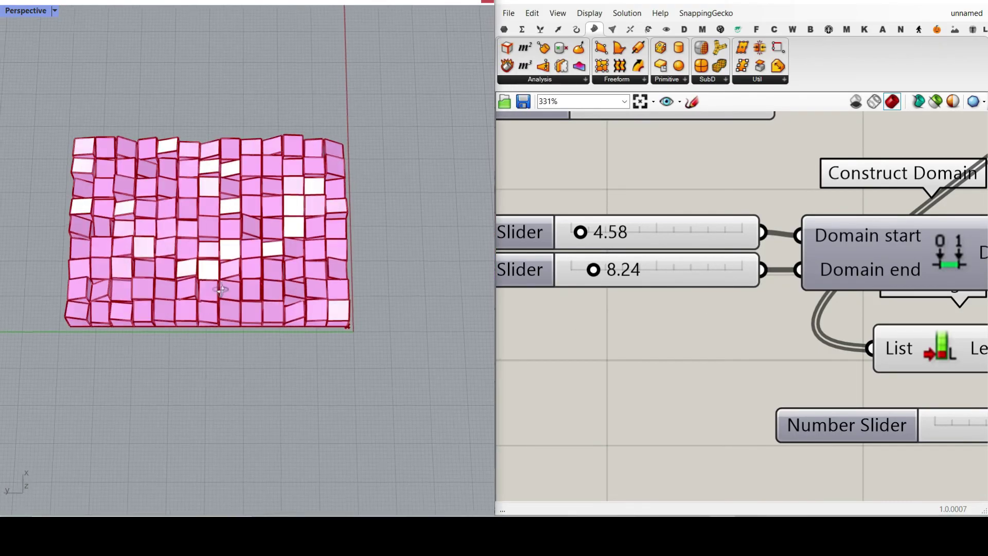
Step: Set both Extent X and Extent Y of the Square grid to 10
scroll(539, 237, "down", 3)
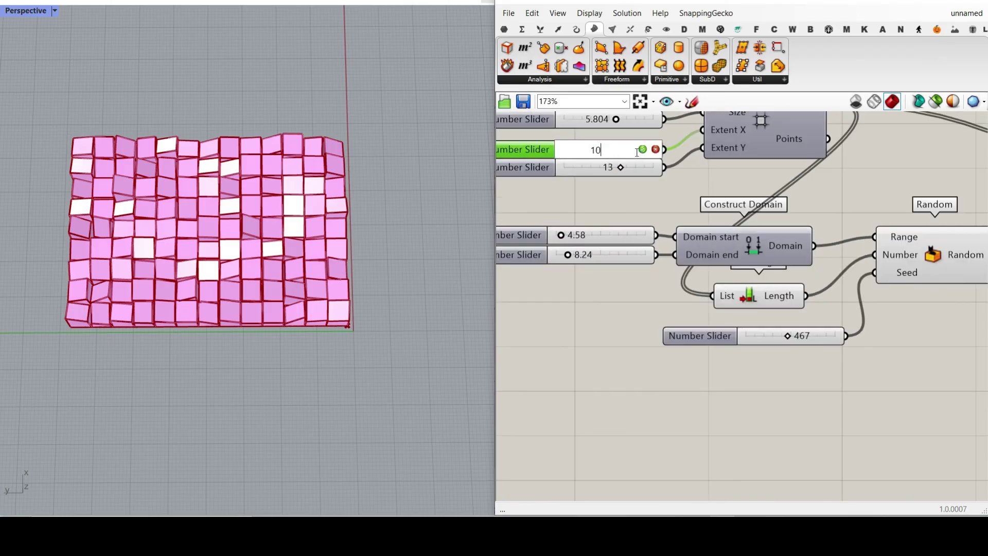
left_click(642, 149)
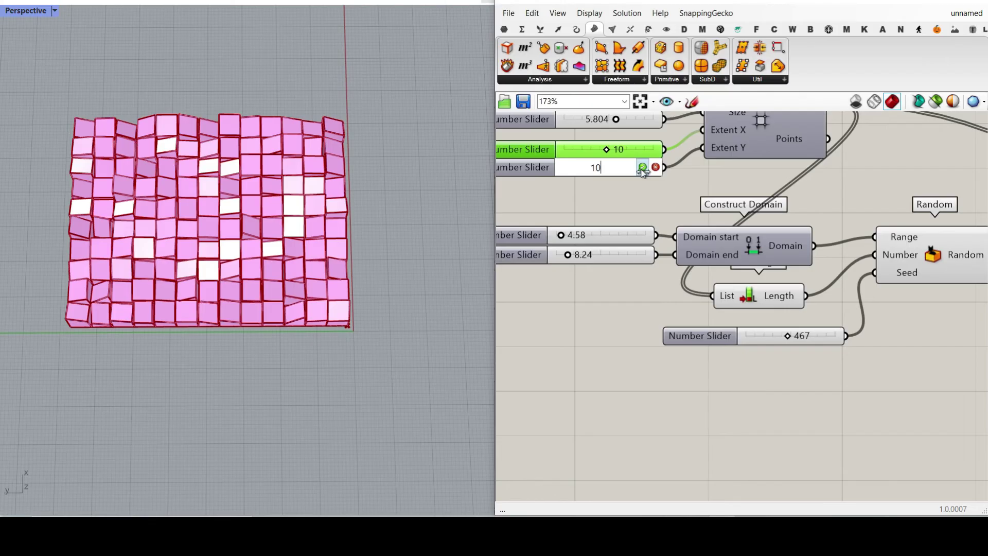
Step: Bake the Cap Holes Brep result and return to the full Rhino window
scroll(730, 227, "down", 6)
right_click_drag(914, 252, 542, 250)
right_click_drag(943, 188, 788, 193)
scroll(788, 193, "up", 3)
right_click(709, 197)
left_click(722, 216)
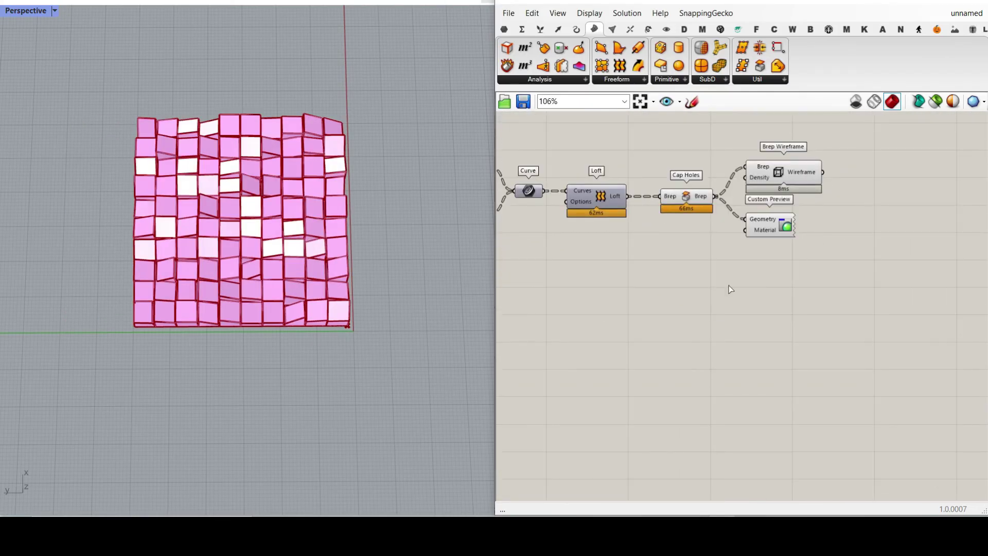
left_click(727, 334)
left_click(970, 3)
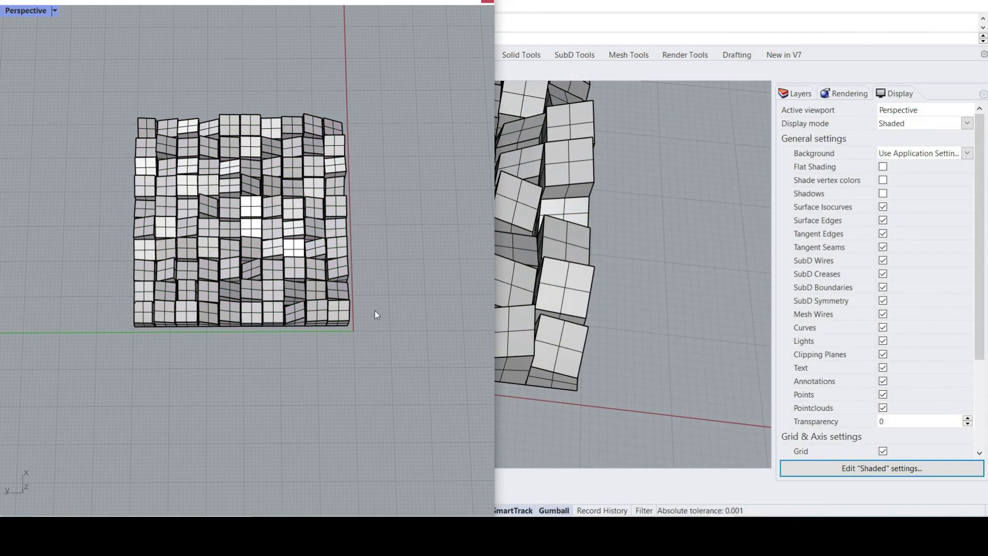
left_click(485, 3)
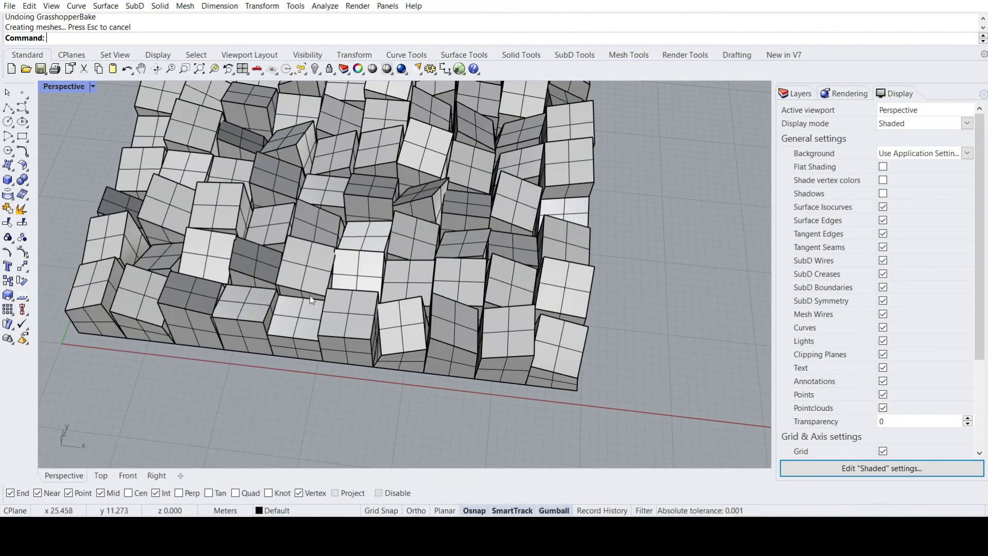
Step: Select all baked boxes and rotate them 90 degrees so the field stands upright like a wall
scroll(368, 299, "down", 6)
right_click_drag(391, 298, 370, 303)
left_click_drag(491, 340, 199, 152)
right_click_drag(391, 303, 310, 303)
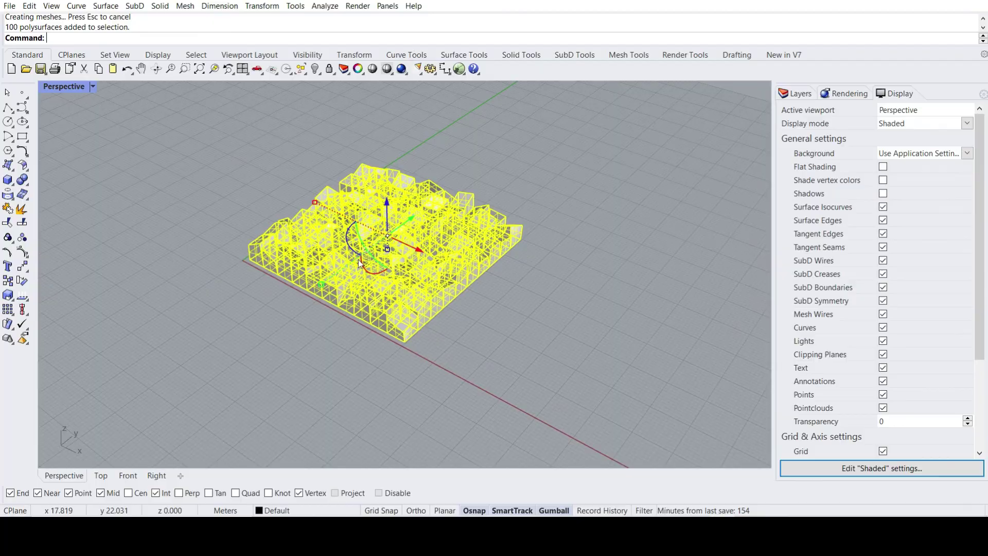
scroll(374, 264, "up", 4)
left_click(375, 258)
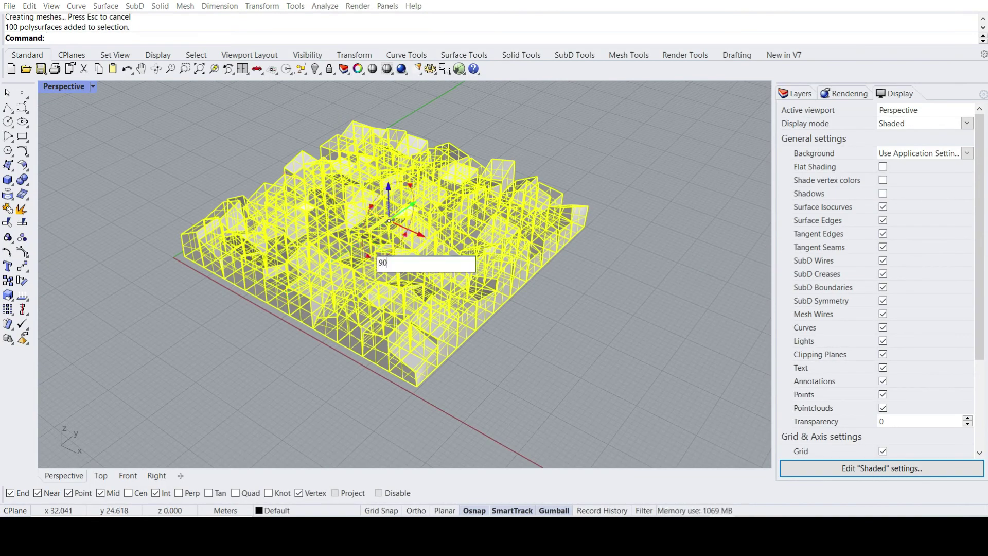
key("Return")
Step: Move the upright box wall from its lower corner to the origin at 0
left_click(249, 357)
scroll(227, 356, "down", 4)
right_click_drag(227, 356, 339, 333)
left_click_drag(423, 368, 206, 212)
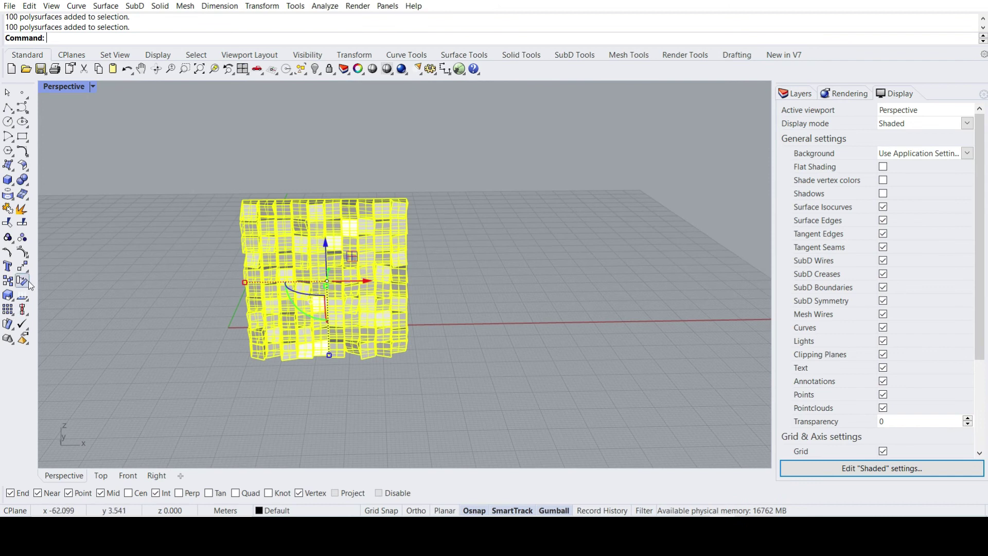
right_click_drag(314, 347, 365, 362)
scroll(268, 398, "up", 6)
left_click(268, 405)
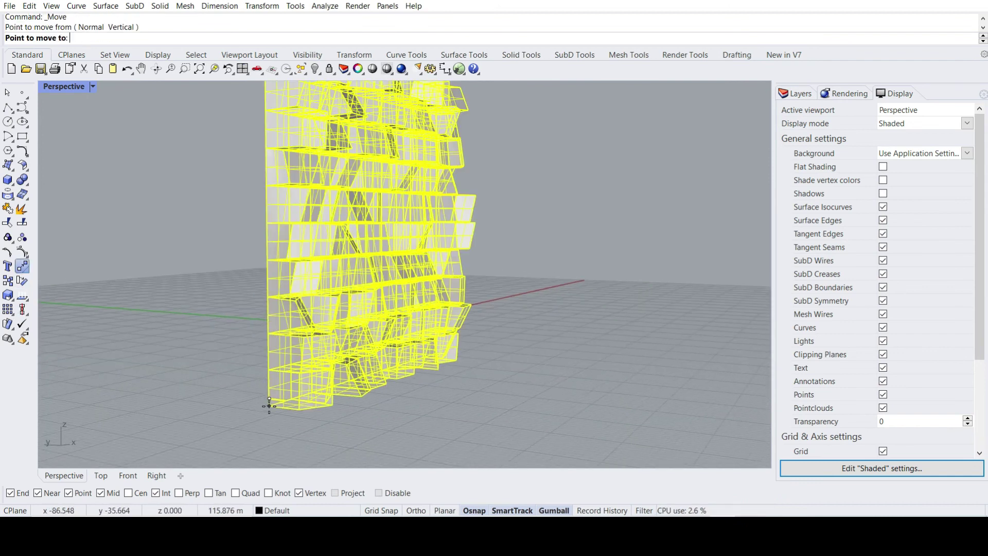
type("0")
key("Return")
key("Escape")
Step: Examine the wall up close, undo its move, rotation and bake, and reopen Grasshopper
right_click_drag(441, 341, 339, 205)
scroll(330, 240, "up", 7)
scroll(449, 263, "down", 4)
scroll(267, 309, "up", 8)
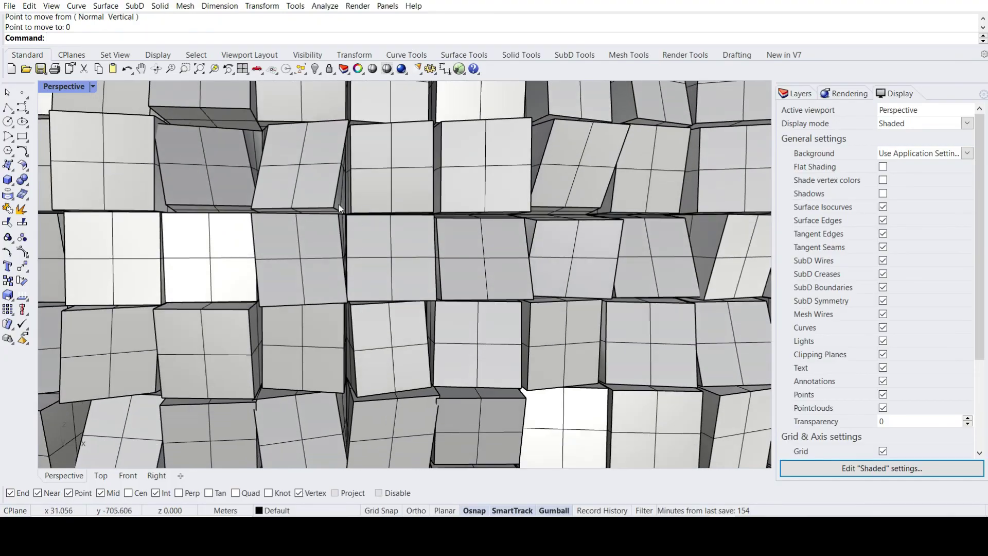
scroll(322, 271, "down", 10)
key("ctrl+z")
key("ctrl+z")
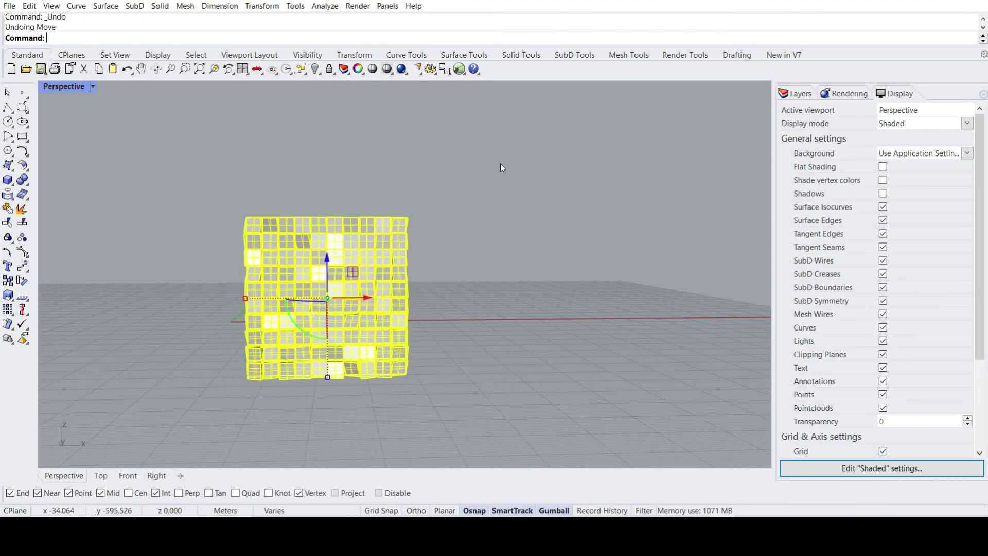
left_click(459, 69)
right_click_drag(278, 241, 282, 263)
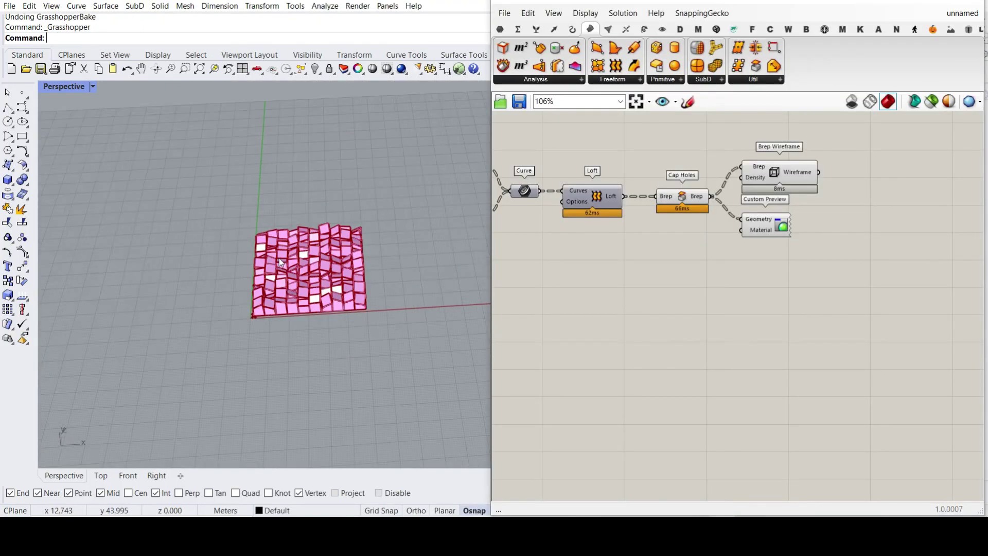
Step: Add a Curve parameter beside the Square grid and connect the Cells output to it
scroll(281, 256, "up", 4)
right_click_drag(589, 229, 747, 251)
scroll(747, 252, "down", 4)
right_click_drag(622, 234, 772, 231)
right_click_drag(513, 236, 704, 232)
scroll(706, 233, "up", 4)
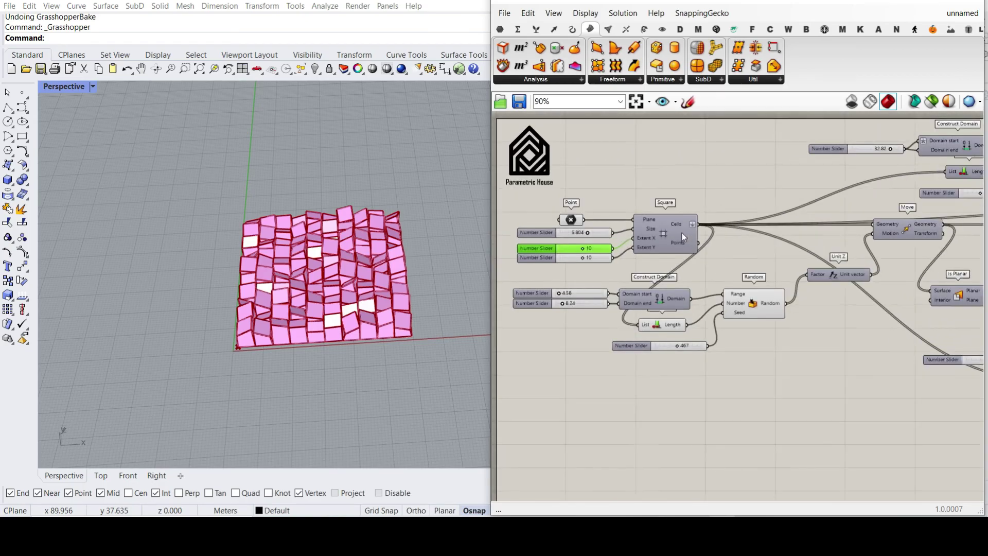
left_click(499, 30)
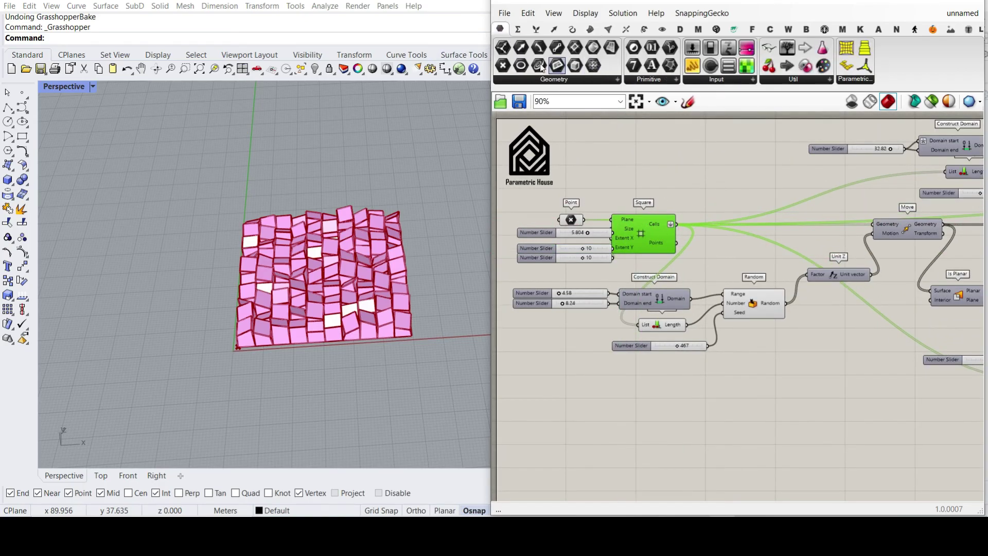
left_click_drag(542, 68, 710, 236)
scroll(639, 211, "up", 4)
scroll(692, 174, "down", 2)
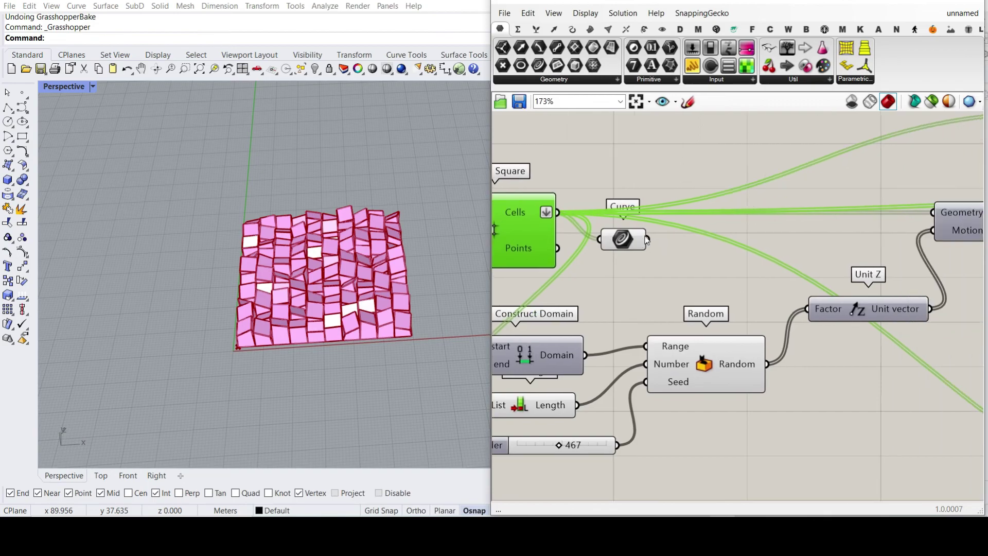
left_click(629, 312)
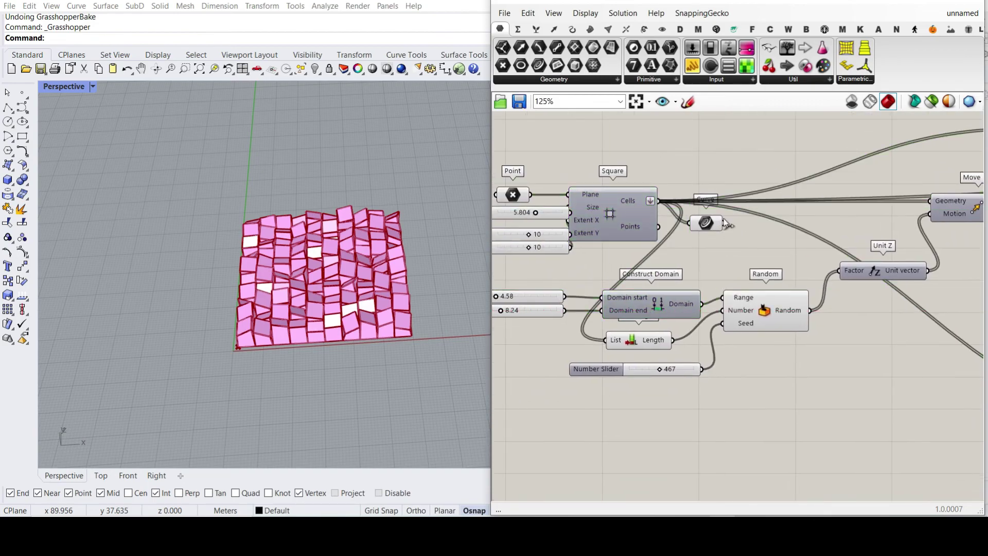
Step: Feed the height List Length and the Move Geometry input from the new Curve parameter instead of Cells
right_click_drag(731, 221, 632, 250)
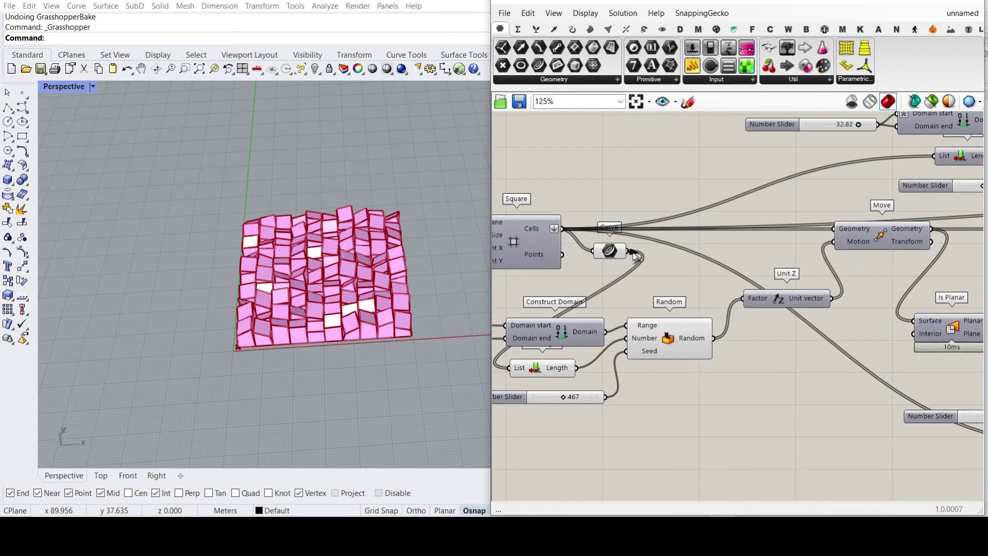
scroll(634, 246, "down", 3)
left_click_drag(631, 249, 705, 237)
left_click_drag(770, 242, 766, 239)
scroll(638, 249, "up", 4)
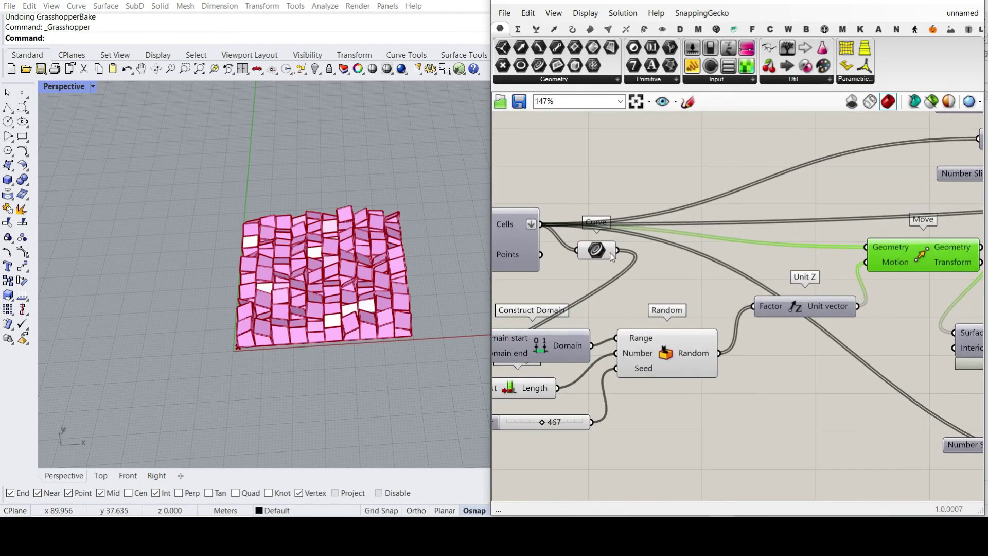
scroll(618, 256, "down", 2)
left_click_drag(618, 251, 821, 222)
Step: Reroute the remaining Cells connections, including those to the rotation List Length components, through the new Curve parameter
scroll(629, 247, "down", 4)
scroll(966, 219, "up", 4)
left_click_drag(966, 219, 880, 216)
scroll(741, 236, "down", 3)
right_click_drag(566, 260, 705, 238)
scroll(650, 226, "up", 4)
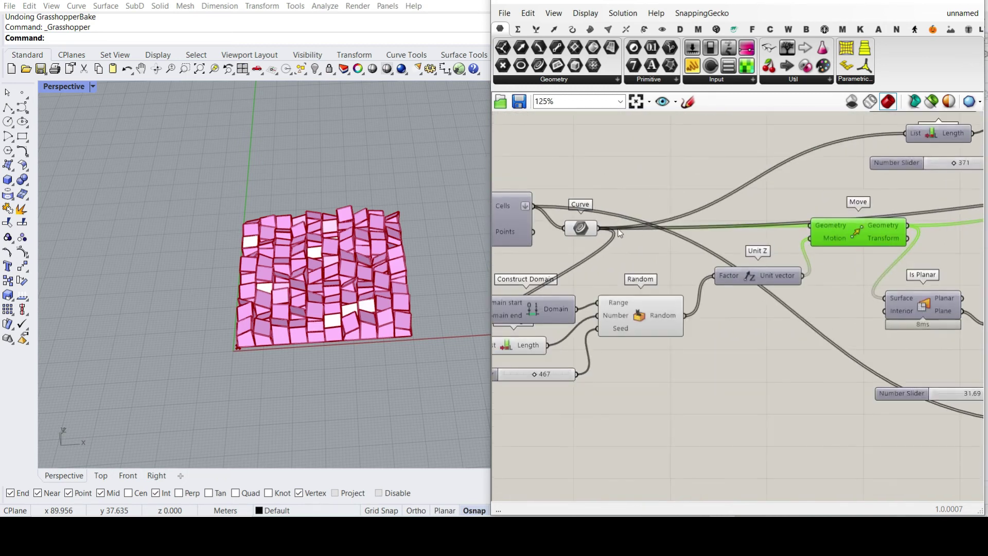
scroll(591, 201, "down", 7)
left_click_drag(602, 229, 735, 271)
Step: Move the Square component with its Point and sliders away from the Curve parameter to make room between them
scroll(752, 270, "up", 5)
right_click_drag(571, 227, 753, 242)
right_click_drag(617, 219, 803, 331)
left_click_drag(741, 226, 615, 235)
left_click(741, 206)
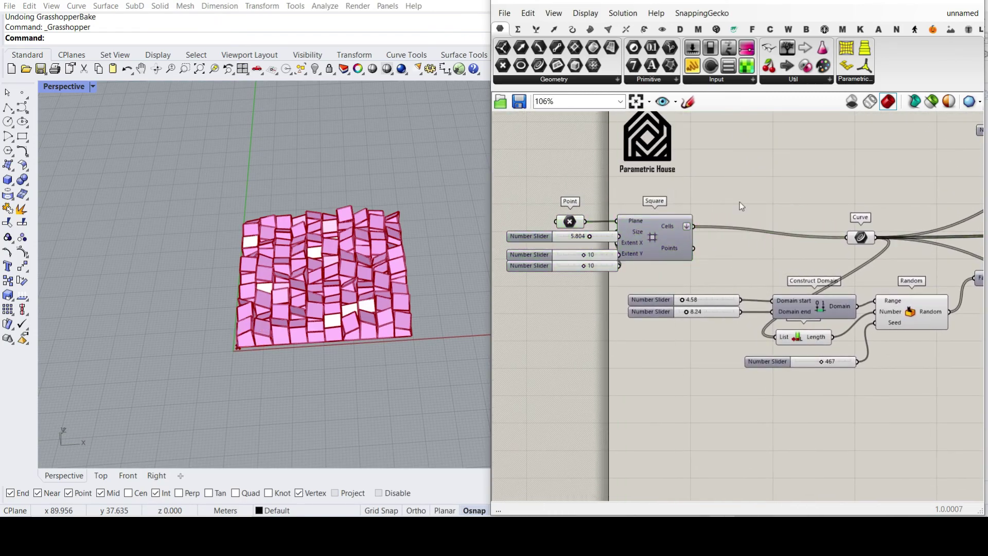
Step: Turn on the Square grid's preview and examine its cells from beneath the boxes
right_click(651, 235)
left_click(669, 256)
right_click_drag(288, 401, 309, 155)
left_click(662, 245)
scroll(277, 239, "up", 5)
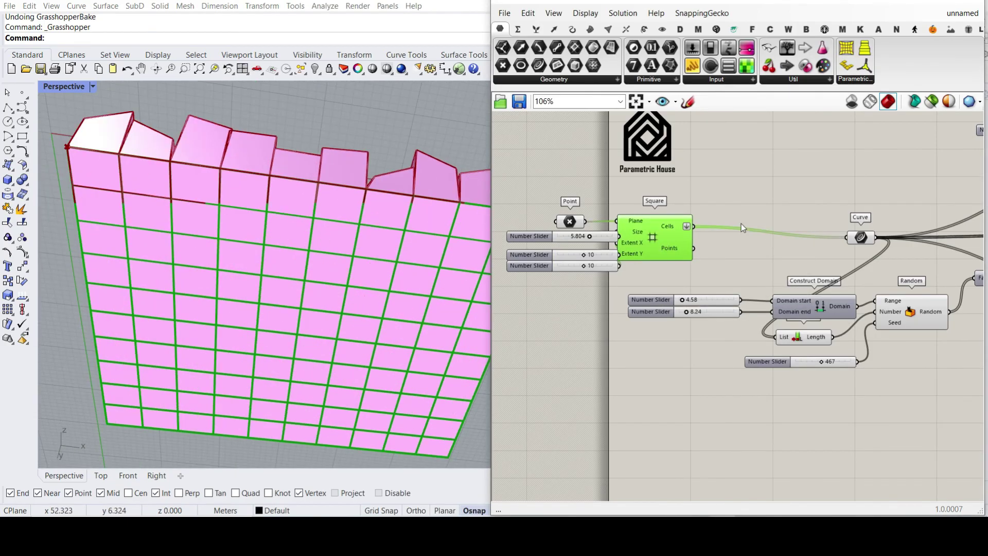
scroll(687, 226, "up", 4)
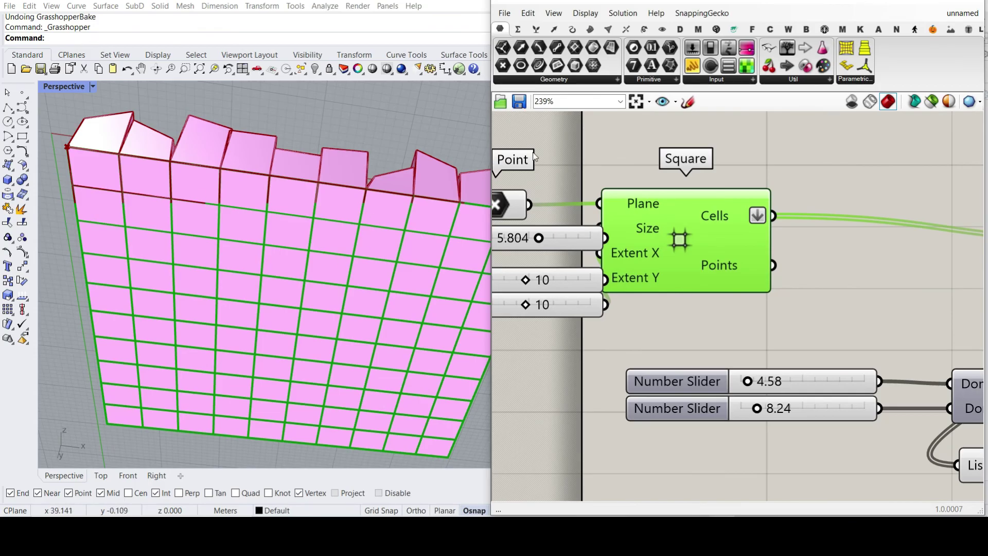
Step: Add an Offset Curve component after the Square grid and connect the Cells output to its Curve input
left_click(572, 29)
left_click(835, 68)
left_click(893, 273)
right_click_drag(818, 242, 725, 225)
left_click_drag(679, 200, 722, 224)
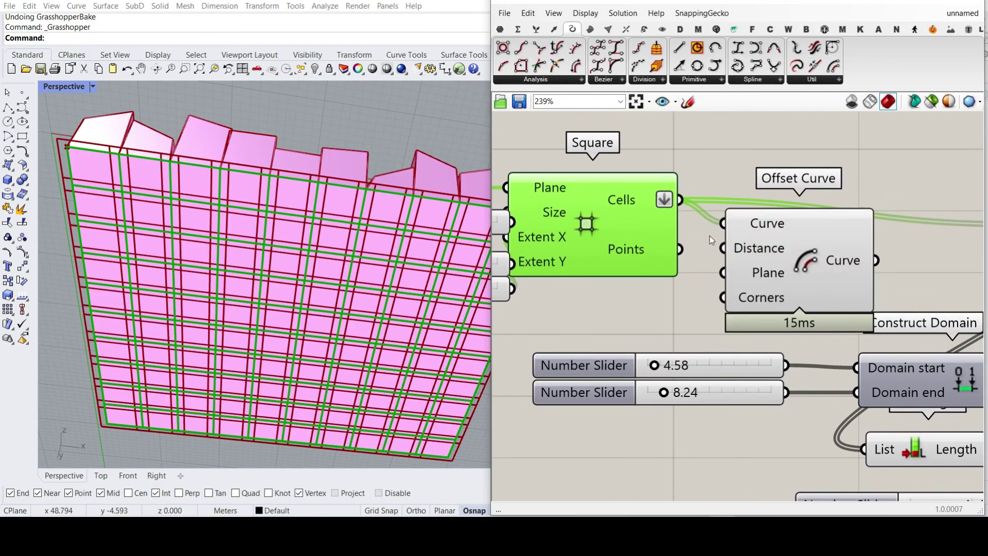
right_click_drag(721, 275, 739, 254)
Step: Add an expression to the Offset Curve's Distance input that makes the cells offset inward
right_click(783, 232)
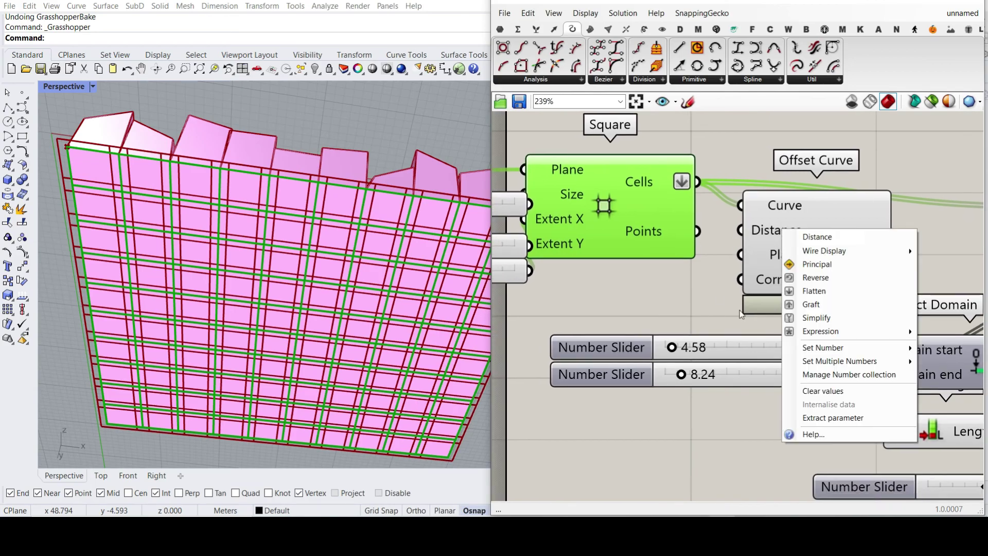
mouse_move(784, 333)
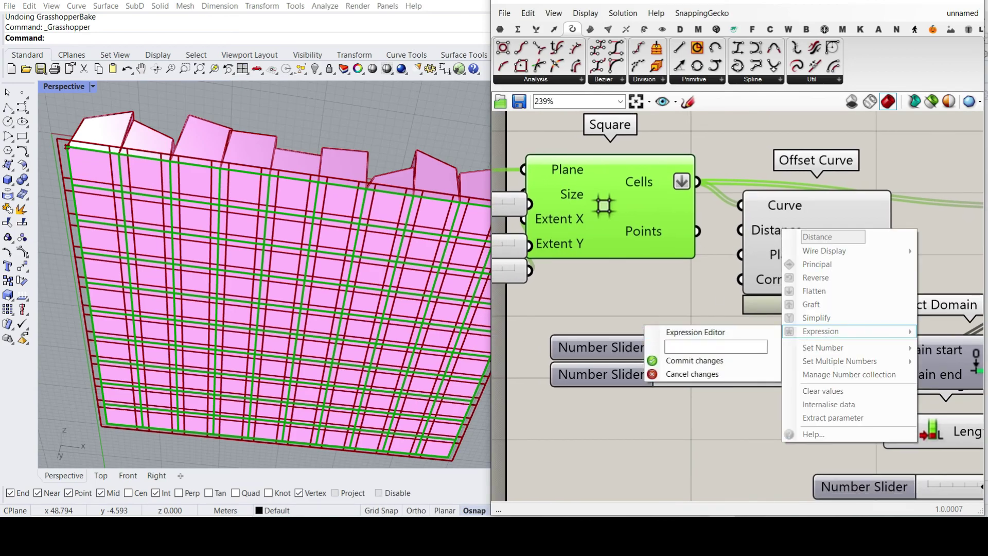
left_click(692, 360)
right_click_drag(637, 257, 682, 265)
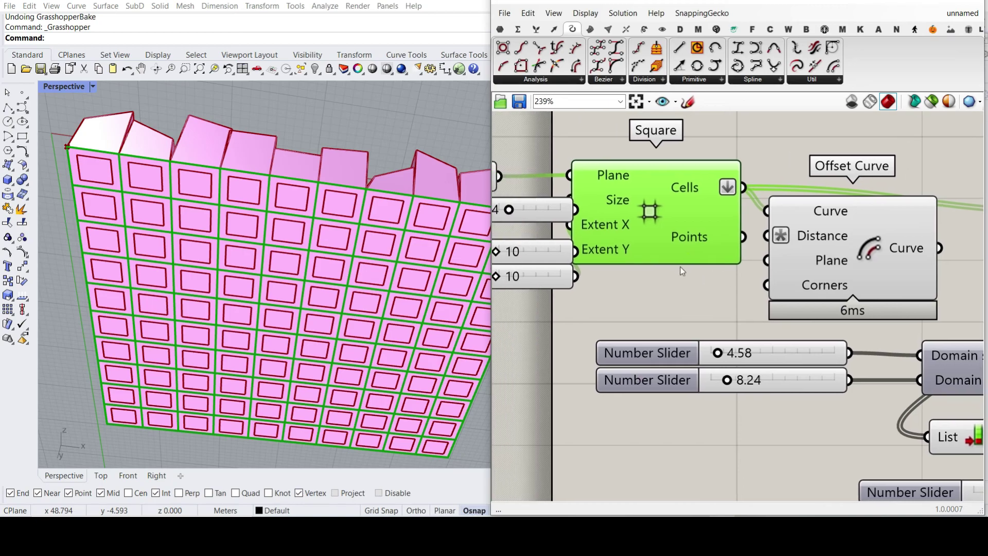
Step: Create a 0.255 Number Slider, connect it to the Offset Curve's Distance input, and adjust it to 0.543
double_click(622, 316)
type("0.2")
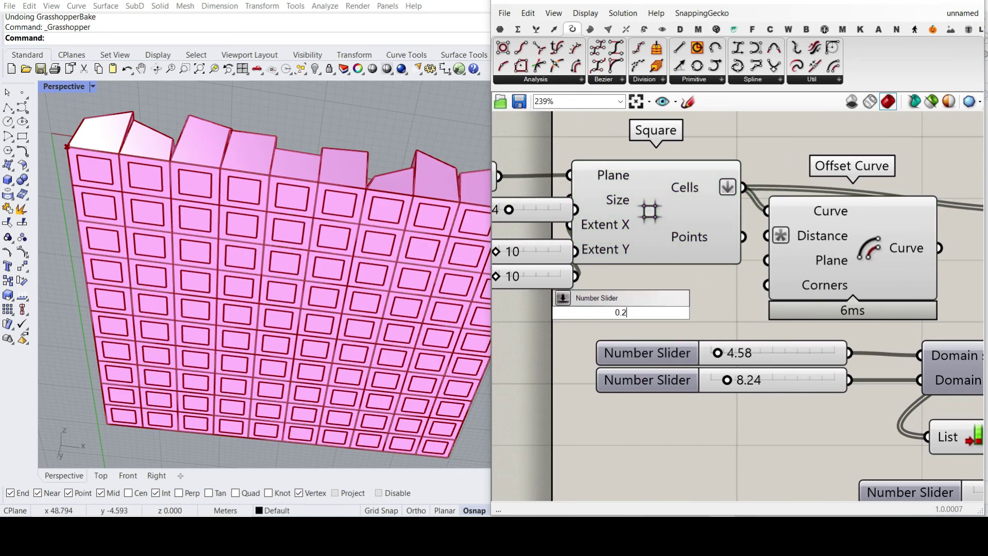
type("55")
key("Return")
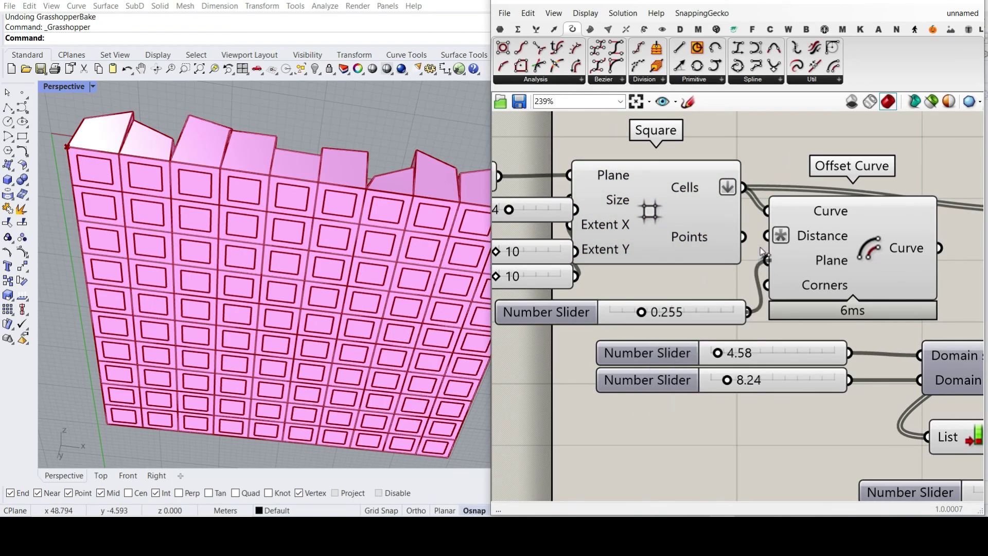
left_click_drag(762, 252, 766, 236)
left_click_drag(638, 315, 660, 324)
scroll(665, 239, "down", 4)
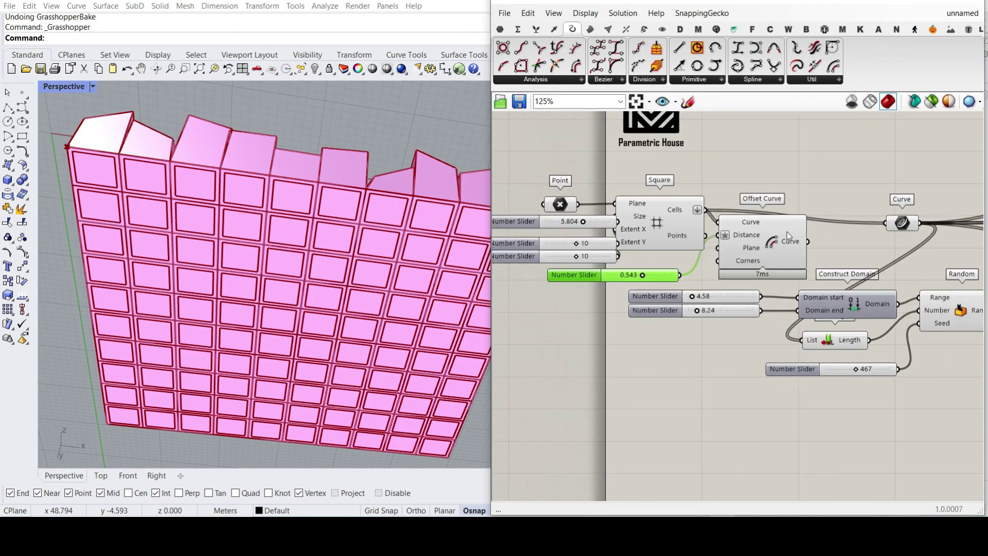
Step: Connect the Offset Curve output to the Curve parameter in place of Cells and examine the separated boxes
scroll(632, 254, "up", 4)
left_click_drag(627, 246, 773, 210)
scroll(366, 191, "down", 5)
right_click_drag(360, 196, 346, 304)
Step: Flatten the Offset Curve component's Curve output and shift the component slightly closer to the Curve parameter
scroll(301, 291, "up", 5)
right_click(597, 247)
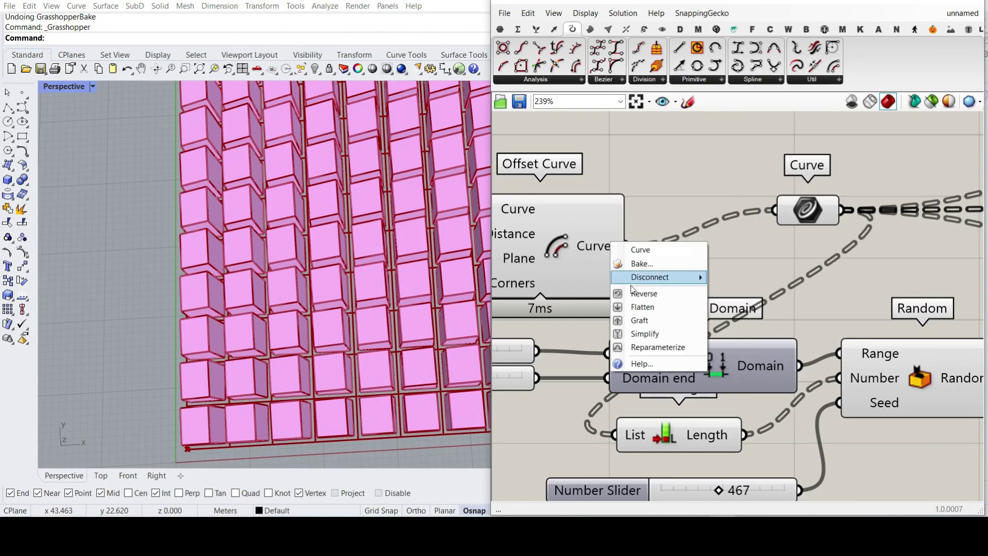
left_click(664, 306)
left_click_drag(583, 253, 622, 229)
left_click(620, 163)
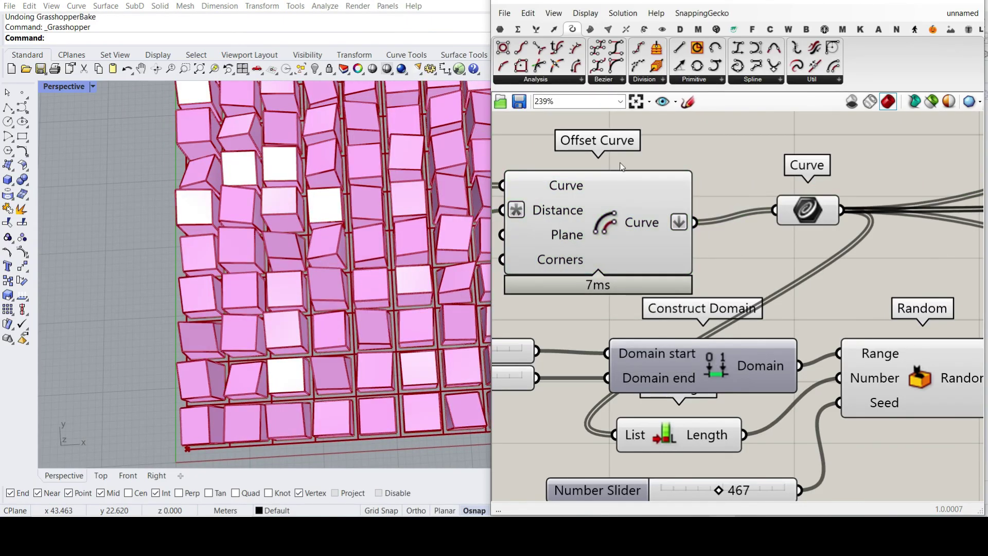
Step: Turn off the preview of the Square grid and Offset Curve components so only the boxes are displayed
scroll(599, 251, "down", 5)
right_click_drag(603, 248, 690, 253)
left_click_drag(781, 218, 514, 274)
middle_click(672, 194)
left_click(694, 216)
left_click(643, 198)
Step: Set the Offset Curve distance slider to 0.497 and inspect the gaps between the rotated boxes
mouse_move(279, 266)
right_mouse_down()
mouse_move(272, 180)
mouse_move(288, 277)
right_mouse_up()
scroll(265, 189, "down", 4)
scroll(534, 299, "up", 4)
mouse_move(619, 262)
left_mouse_down()
mouse_move(566, 260)
mouse_move(613, 263)
left_mouse_up()
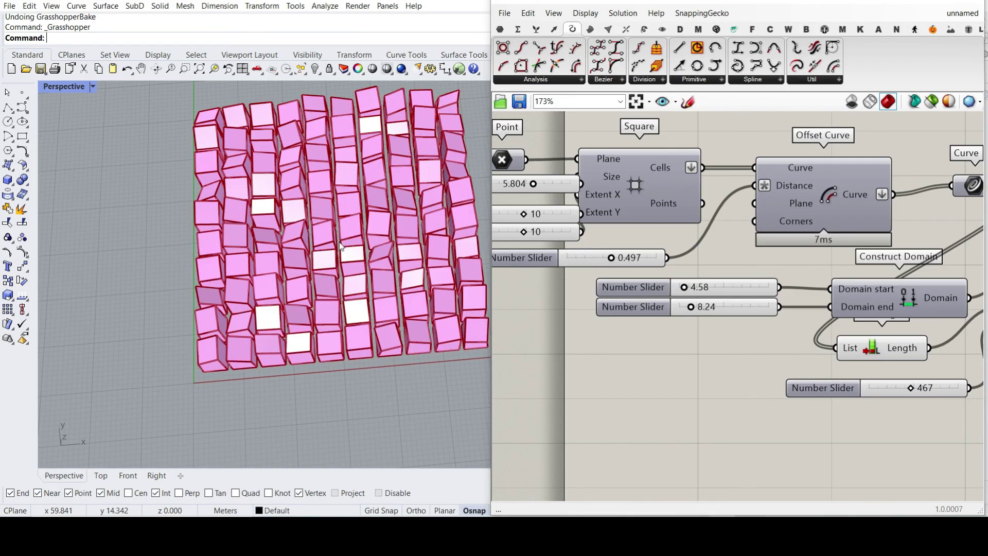
scroll(348, 213, "up", 6)
scroll(348, 214, "down", 5)
right_click_drag(344, 216, 304, 278)
scroll(326, 251, "up", 5)
Step: Set the Random component's Seed slider to 669 and check the new variation of the whole box grid
right_click_drag(744, 295, 638, 293)
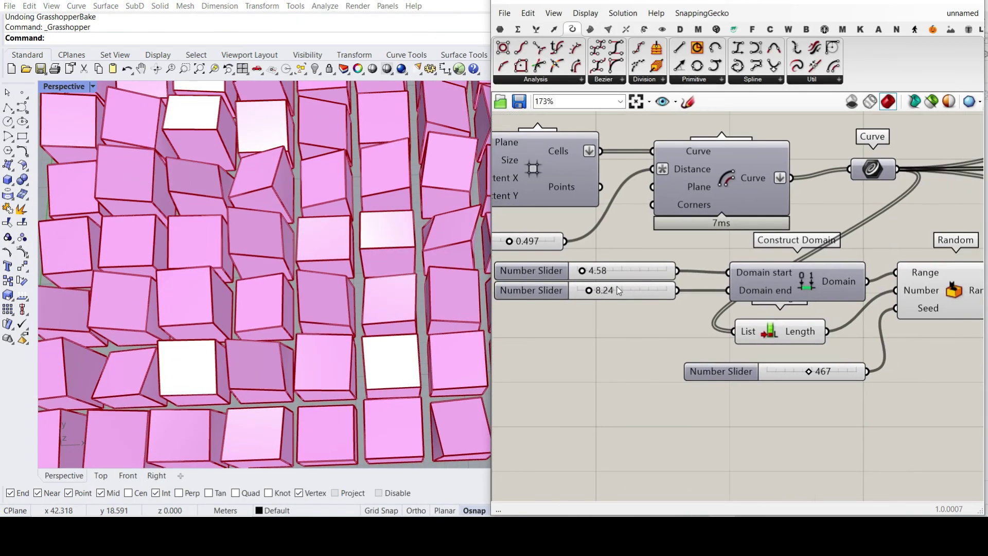
left_click_drag(810, 375, 826, 374)
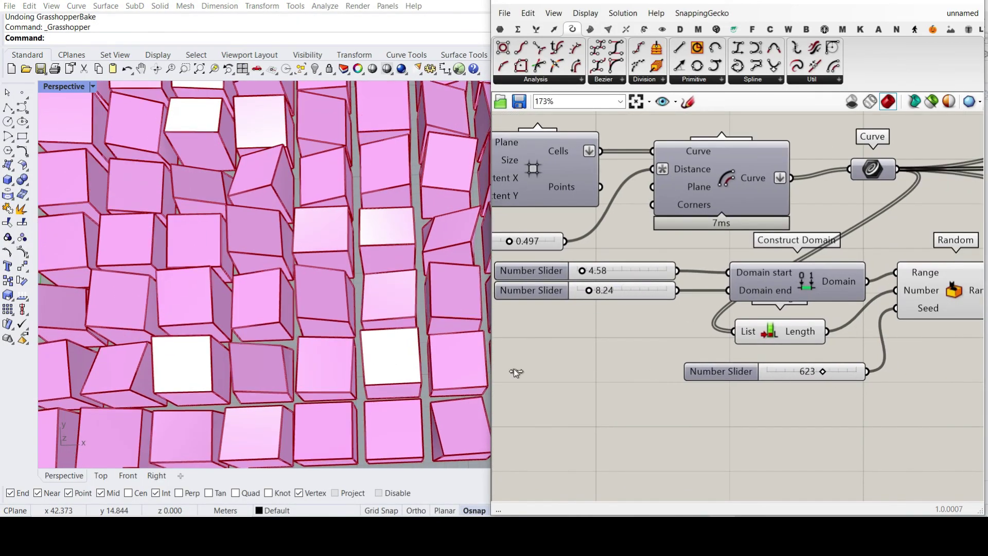
scroll(294, 279, "down", 5)
right_click_drag(293, 280, 270, 296)
scroll(271, 292, "down", 6)
right_click_drag(706, 274, 634, 274)
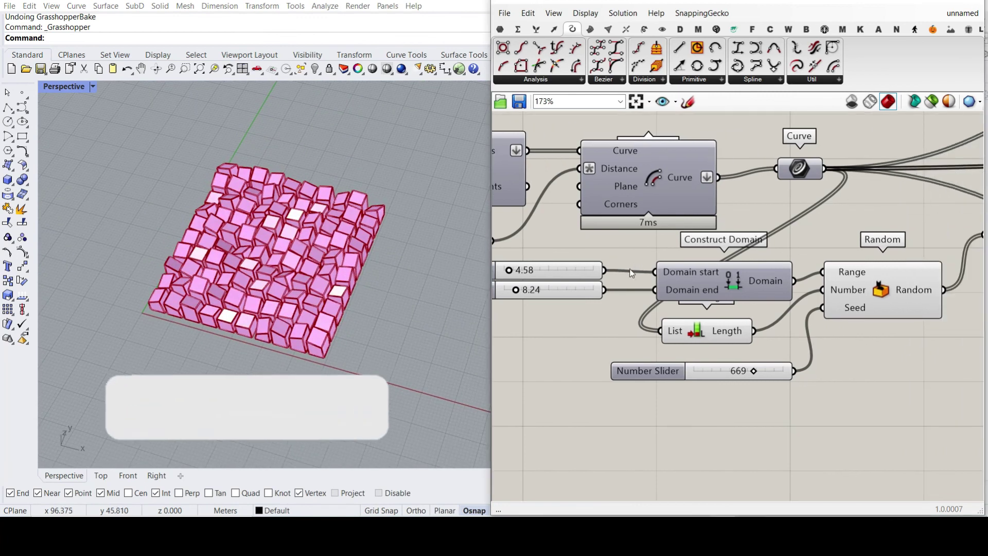
Step: Bake the Cap Holes component's Brep output into the Rhino model and inspect the baked boxes up close
scroll(635, 273, "down", 6)
right_click_drag(951, 257, 635, 257)
right_click_drag(776, 258, 612, 277)
scroll(832, 241, "up", 4)
right_click(781, 241)
left_click(802, 257)
left_click(806, 380)
scroll(206, 246, "up", 3)
scroll(206, 247, "down", 3)
scroll(201, 318, "up", 5)
right_click_drag(201, 318, 225, 319)
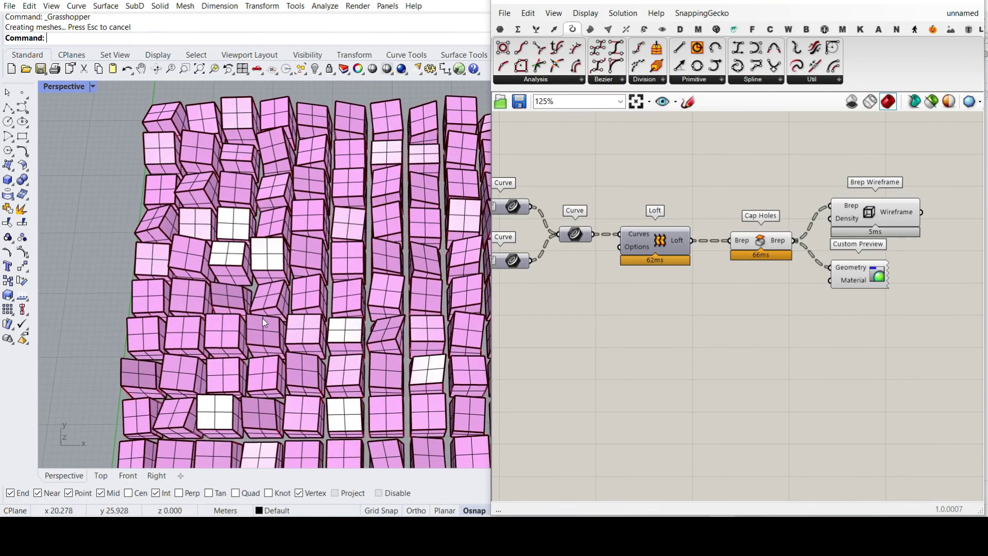